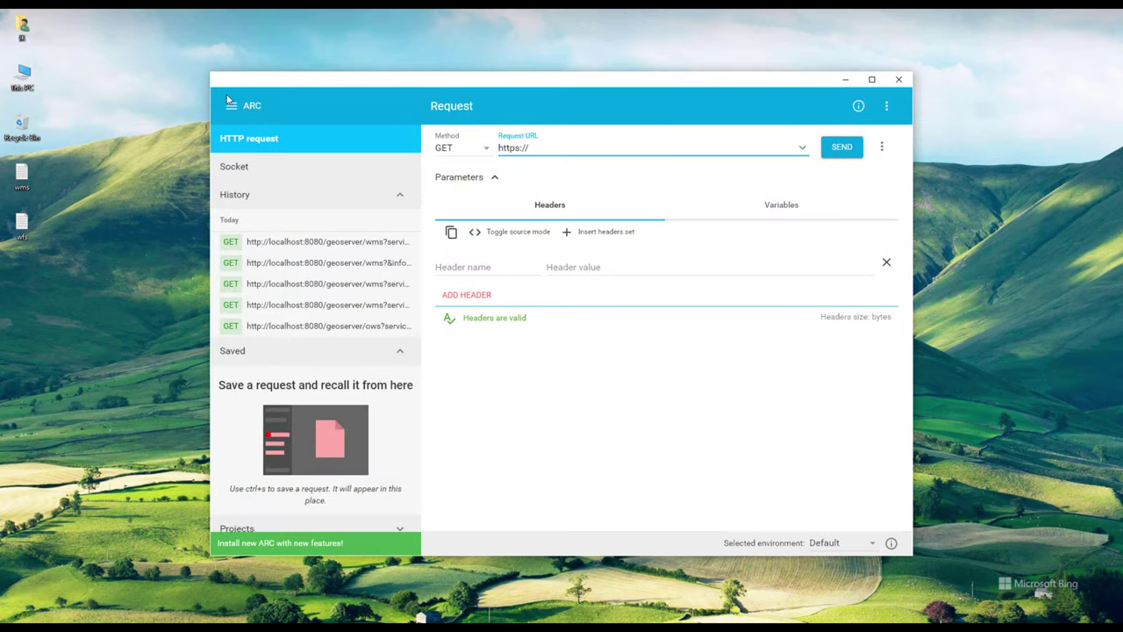
# - Look through the navigation and options menus, and open the About page to check the application version and changelog
pyautogui.click(230, 104)
pyautogui.click(232, 106)
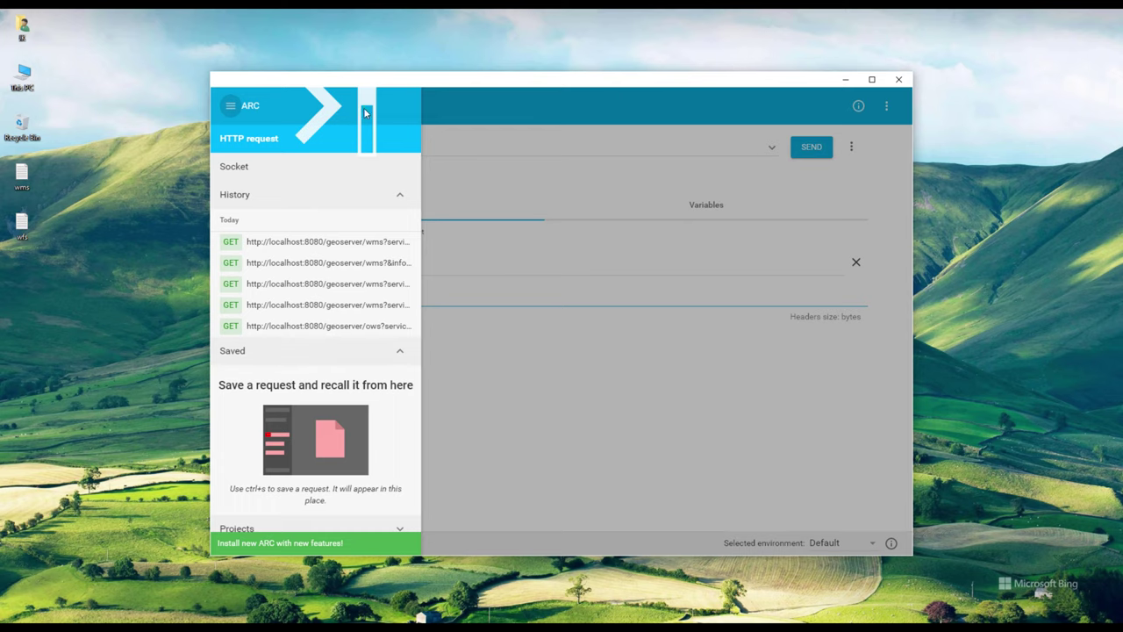
pyautogui.click(886, 107)
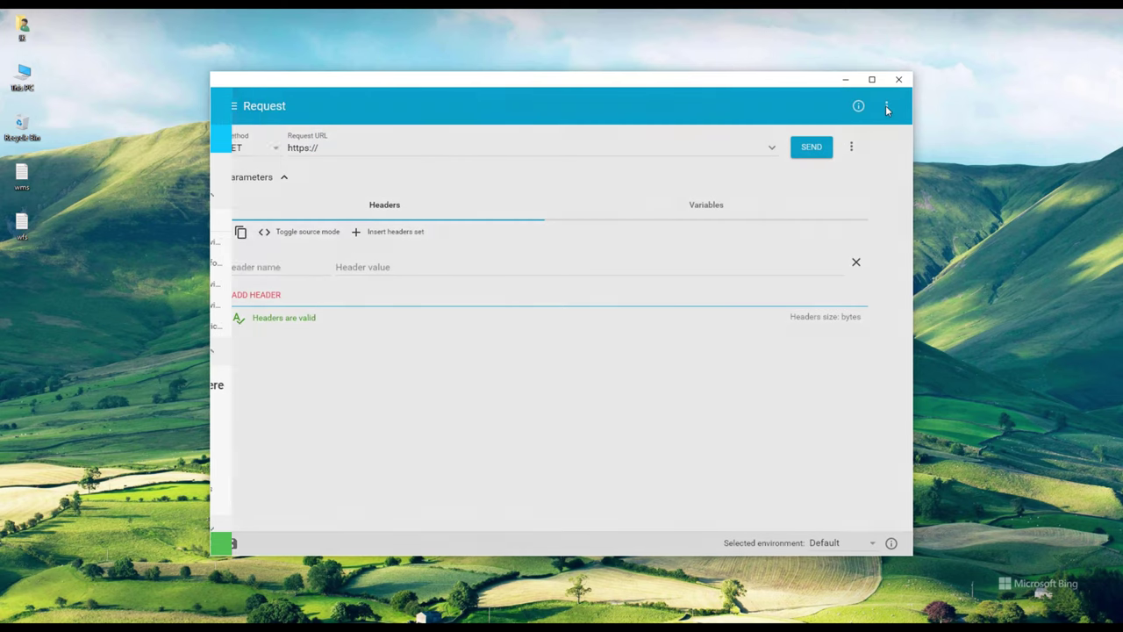
pyautogui.click(886, 107)
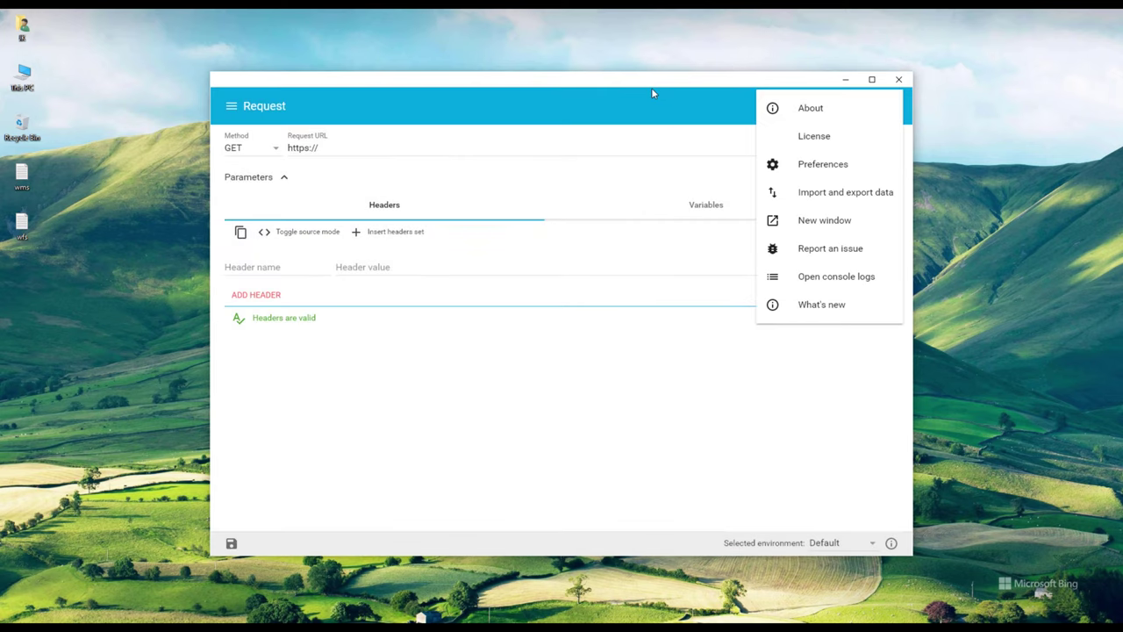
pyautogui.click(651, 89)
pyautogui.click(886, 107)
pyautogui.click(813, 110)
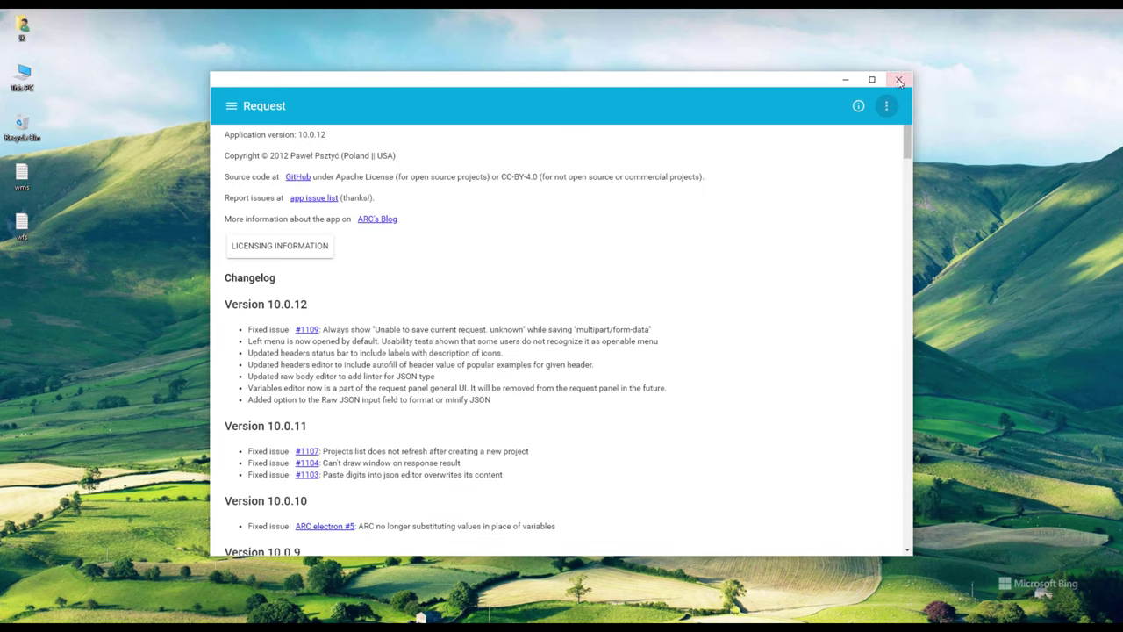
pyautogui.click(231, 106)
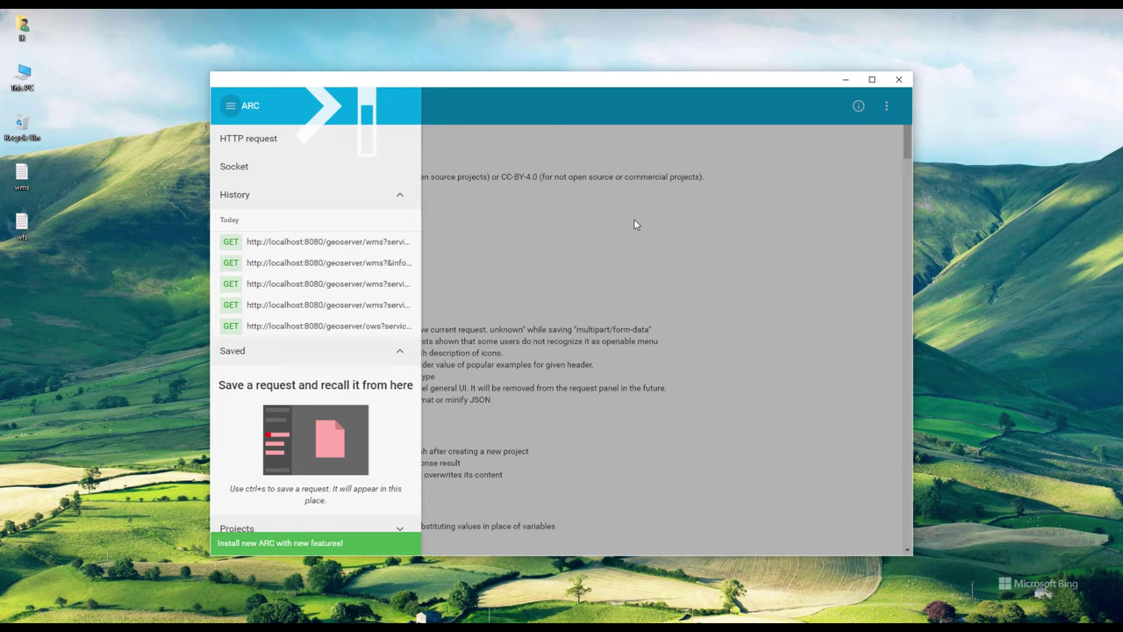
pyautogui.click(566, 200)
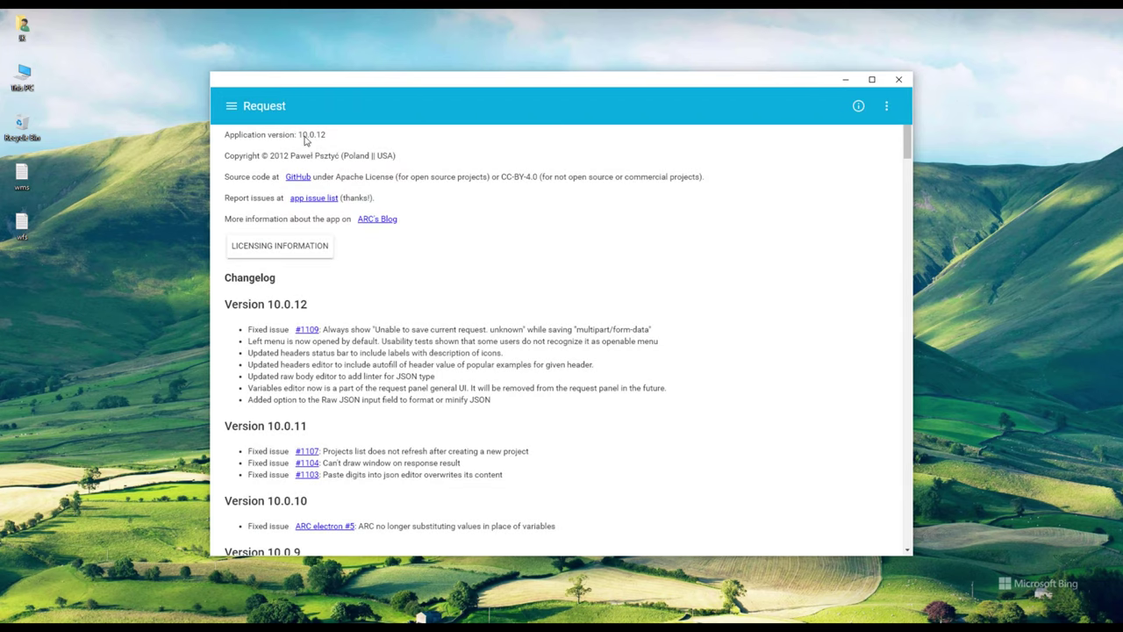
# - Return to the HTTP request editor
pyautogui.click(231, 105)
pyautogui.click(253, 141)
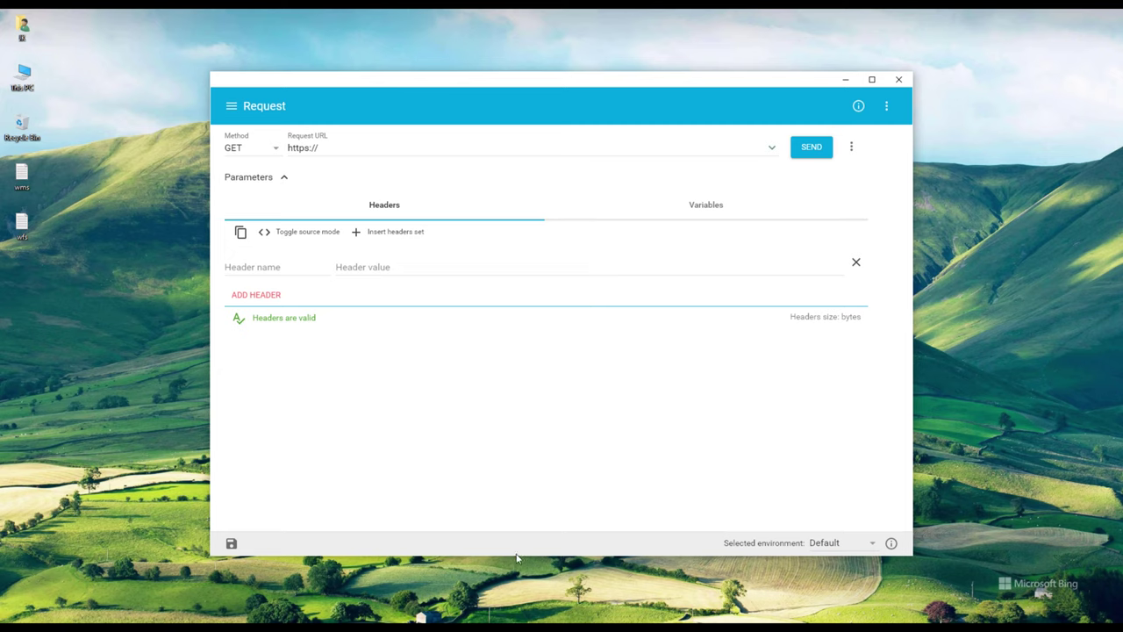
pyautogui.click(480, 588)
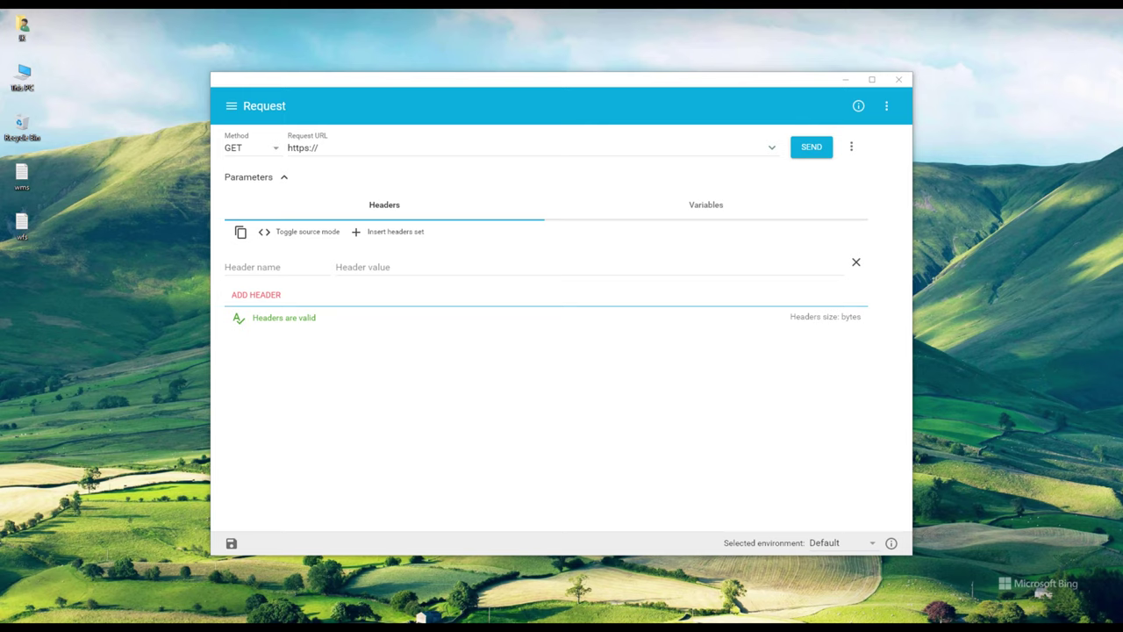
# - Switch to Chrome, load the GeoServer welcome page at localhost:8080/geoserver/ and find WFS among the service capabilities
pyautogui.moveTo(422, 618)
pyautogui.click(351, 622)
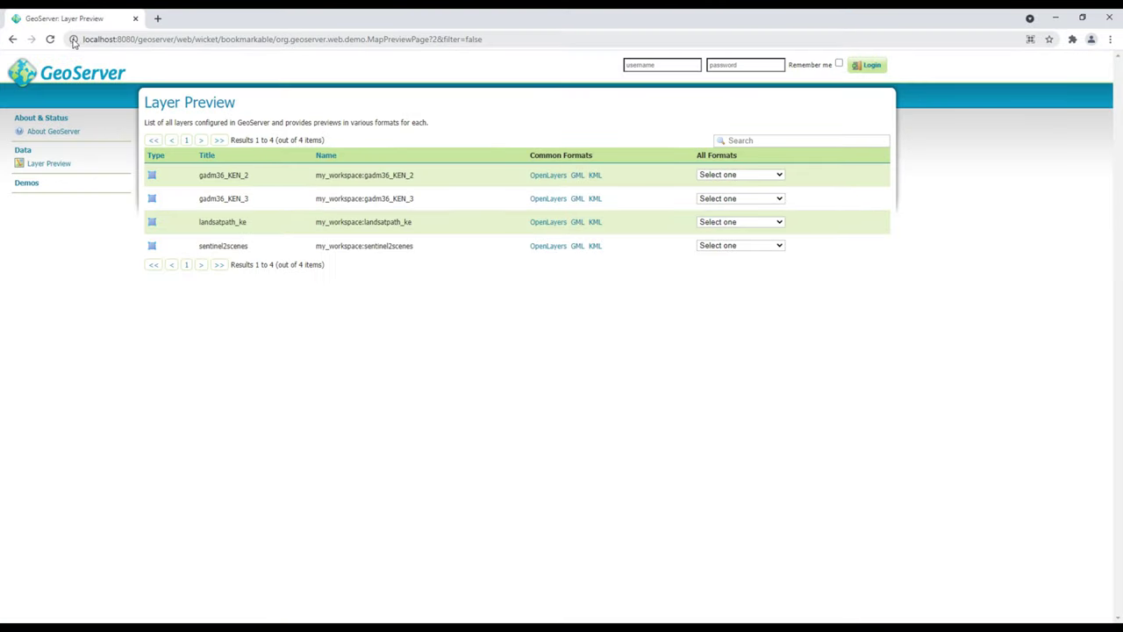
pyautogui.moveTo(176, 38); pyautogui.dragTo(679, 32)
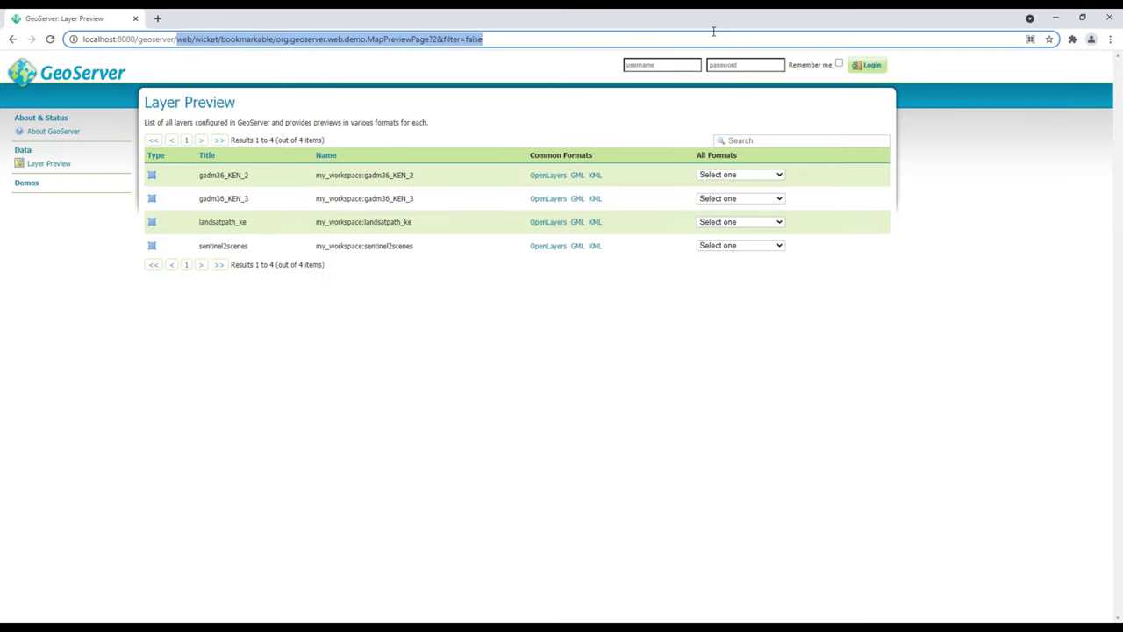
pyautogui.press('BackSpace')
pyautogui.press('Return')
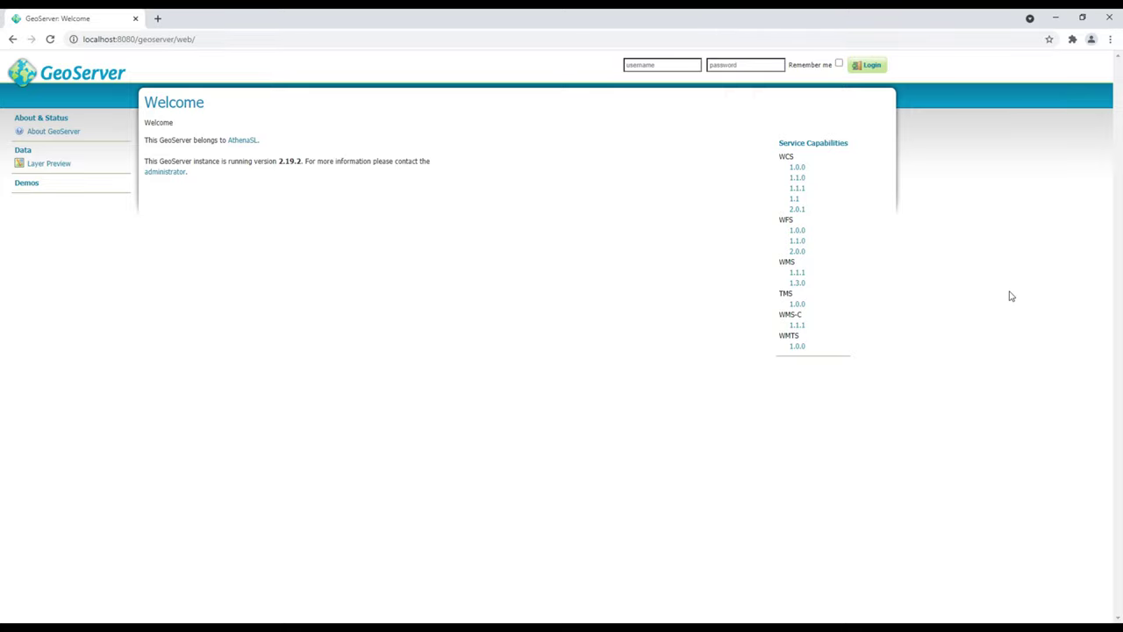
pyautogui.moveTo(778, 220); pyautogui.dragTo(794, 221)
pyautogui.click(791, 220)
# - Open GeoServer's Layer Preview page and review the titles of the listed layers
pyautogui.click(35, 165)
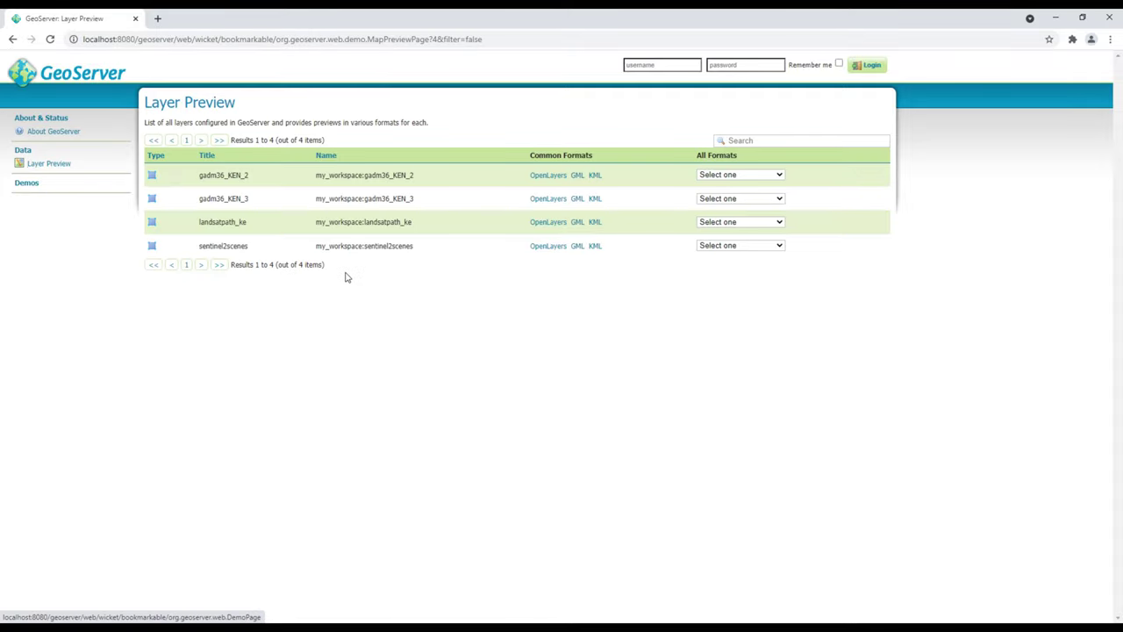
pyautogui.moveTo(202, 175); pyautogui.dragTo(235, 246)
pyautogui.click(237, 248)
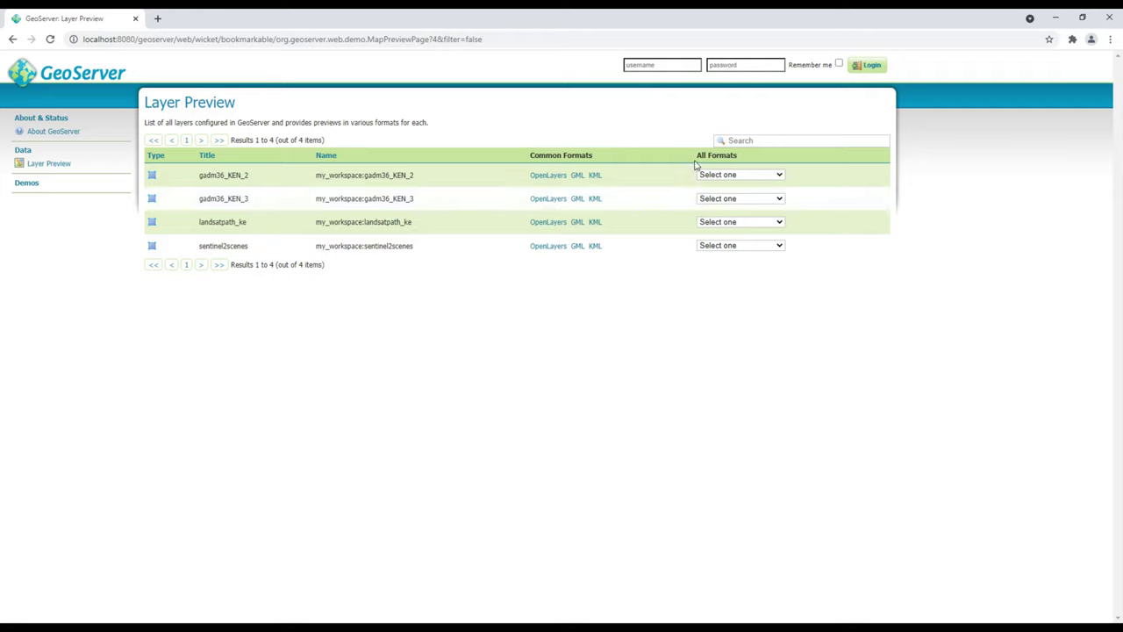
# - Examine the WMS and WFS output formats offered for the gadm36_KEN_2 layer
pyautogui.moveTo(702, 155); pyautogui.dragTo(743, 156)
pyautogui.click(808, 174)
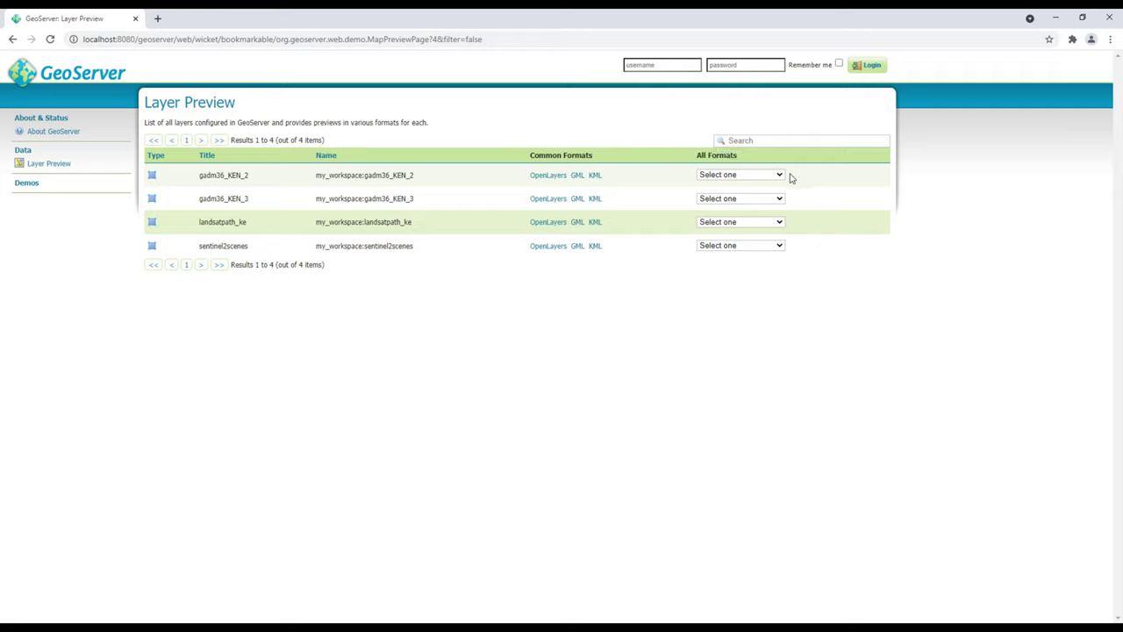
pyautogui.click(780, 175)
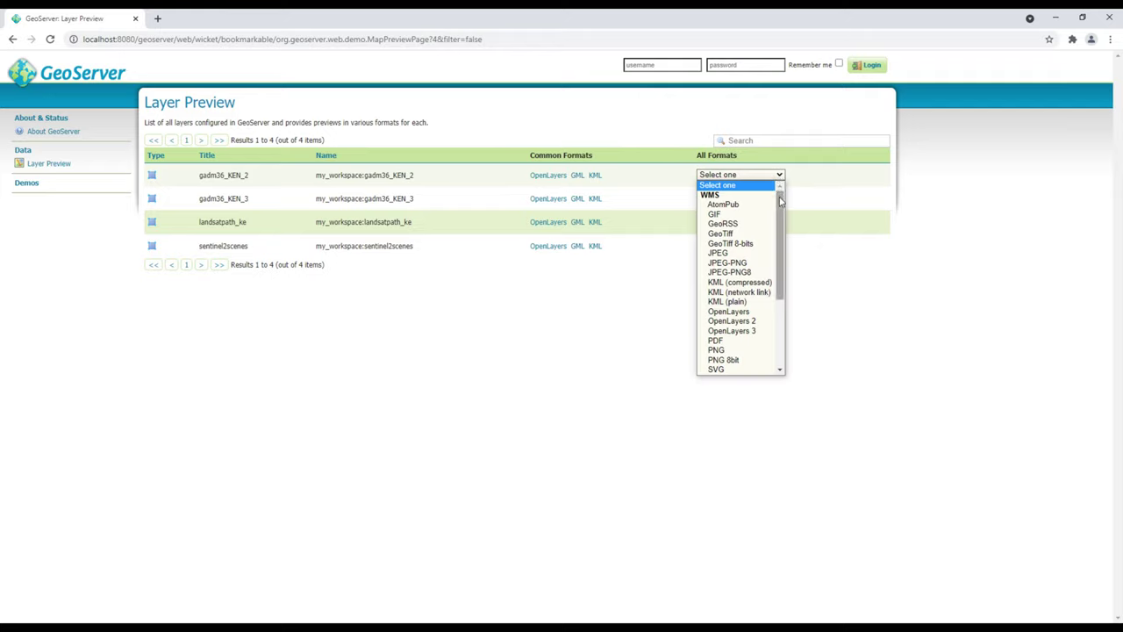
pyautogui.scroll(-5, 780, 207)
pyautogui.scroll(2, 780, 207)
pyautogui.click(825, 168)
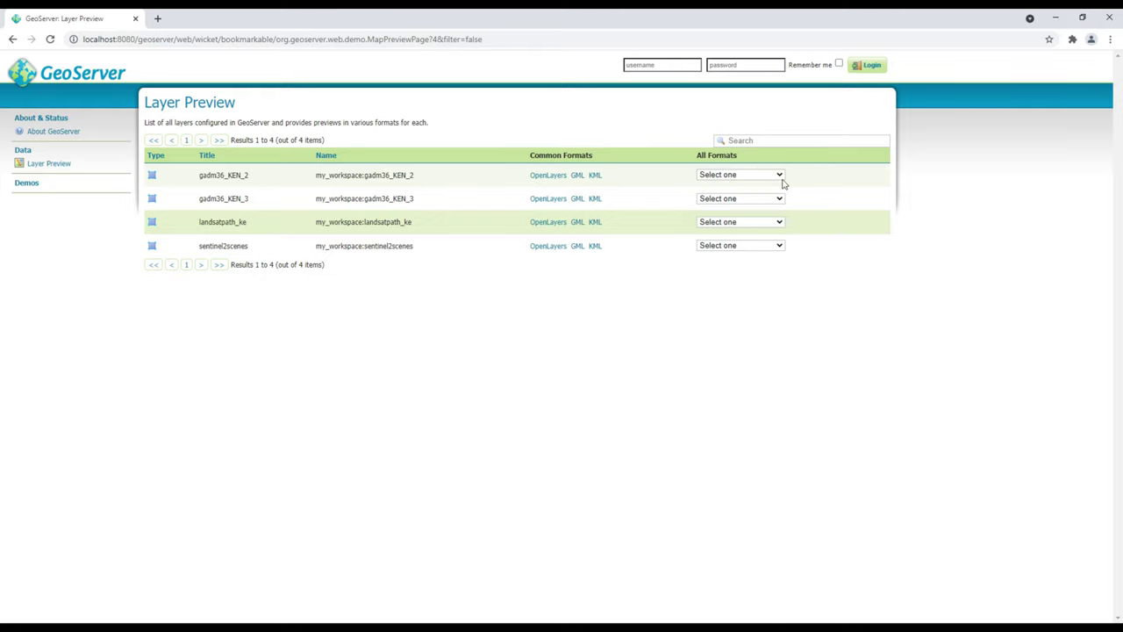
pyautogui.moveTo(698, 155); pyautogui.dragTo(741, 157)
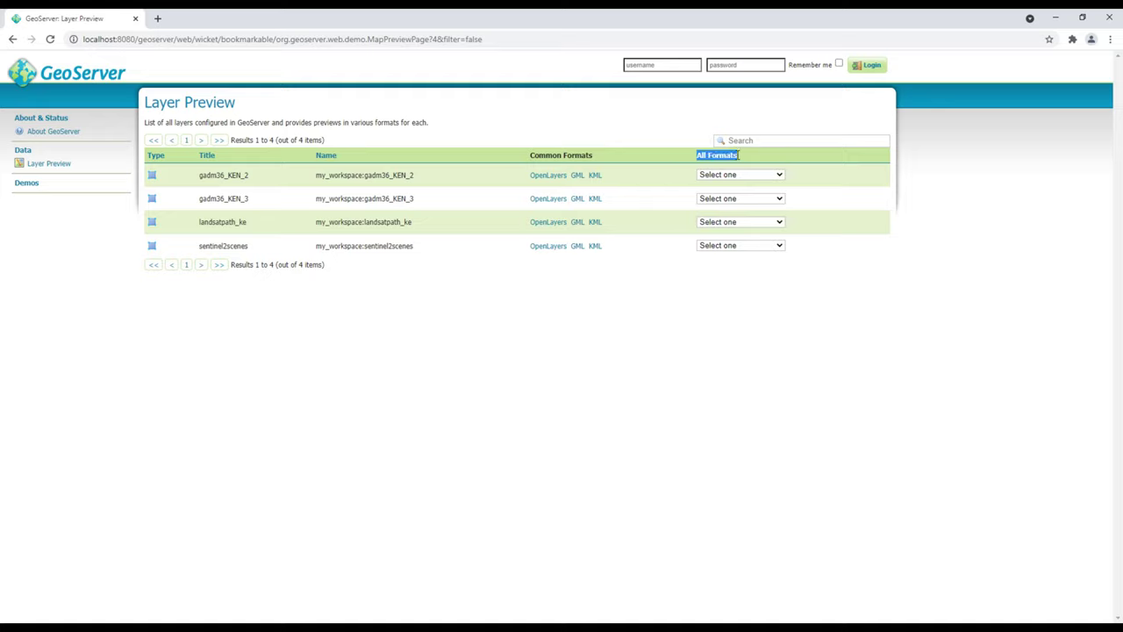
pyautogui.click(746, 159)
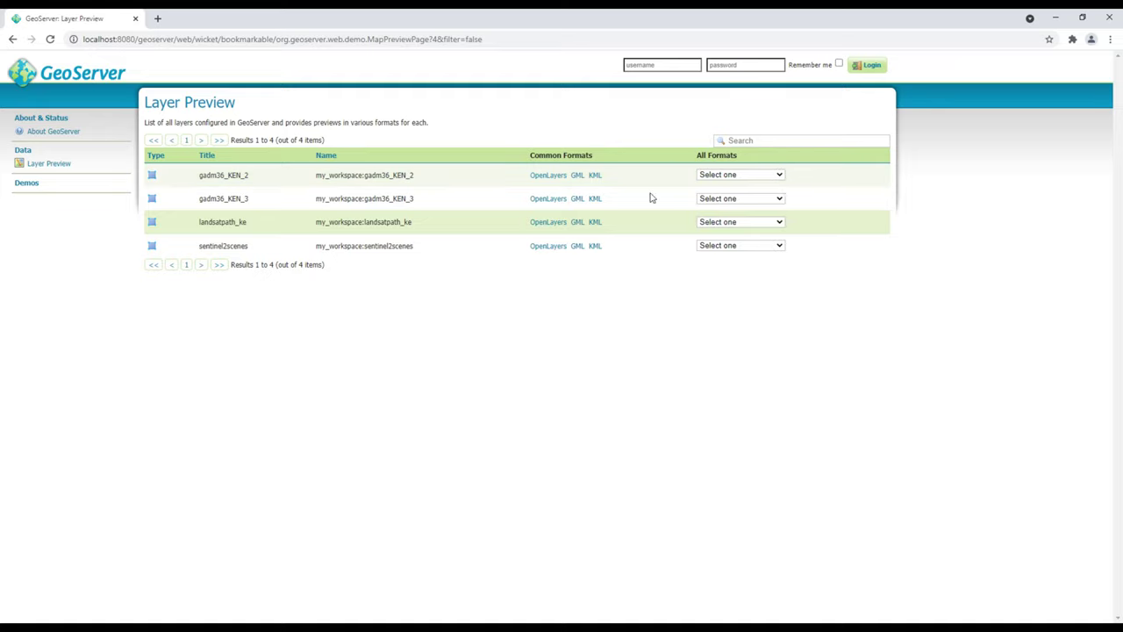
pyautogui.click(778, 176)
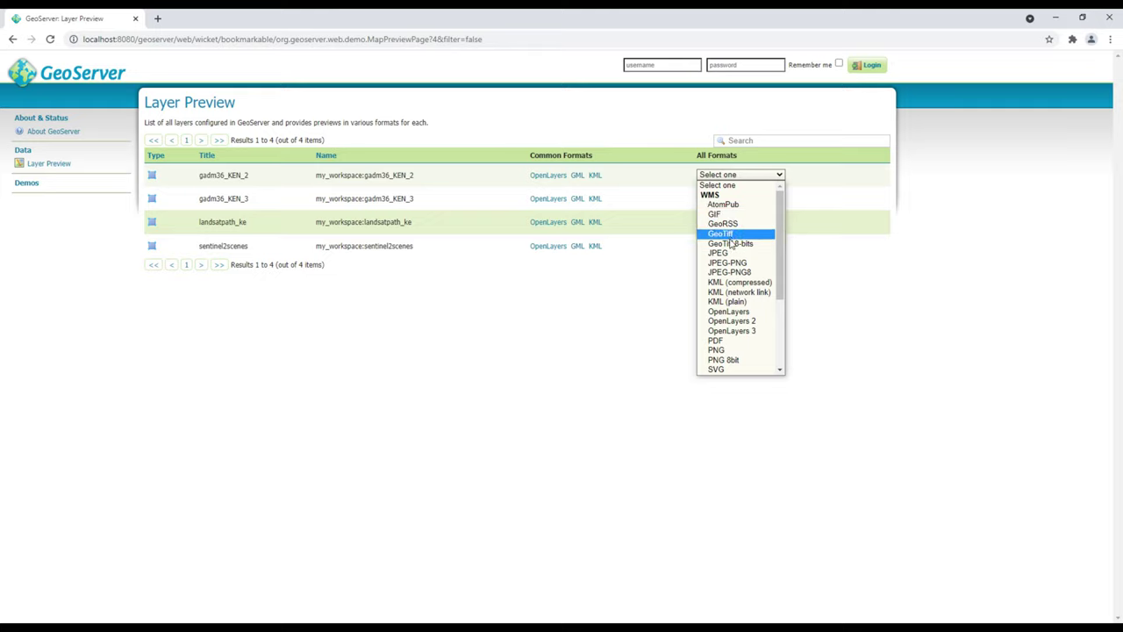
pyautogui.scroll(-4, 736, 283)
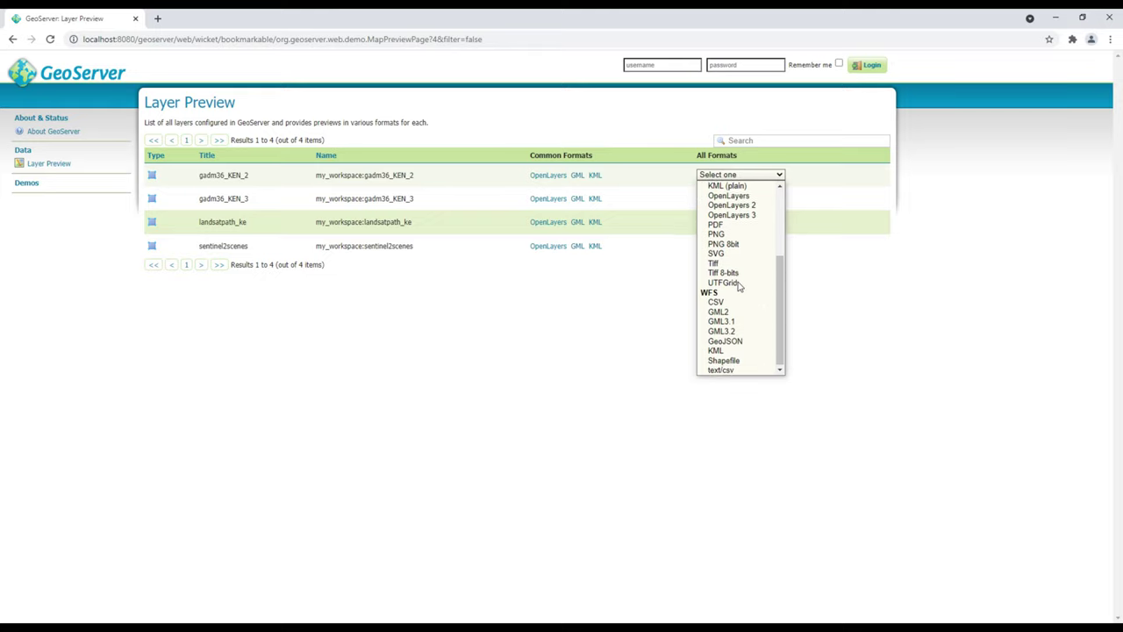
pyautogui.scroll(4, 737, 284)
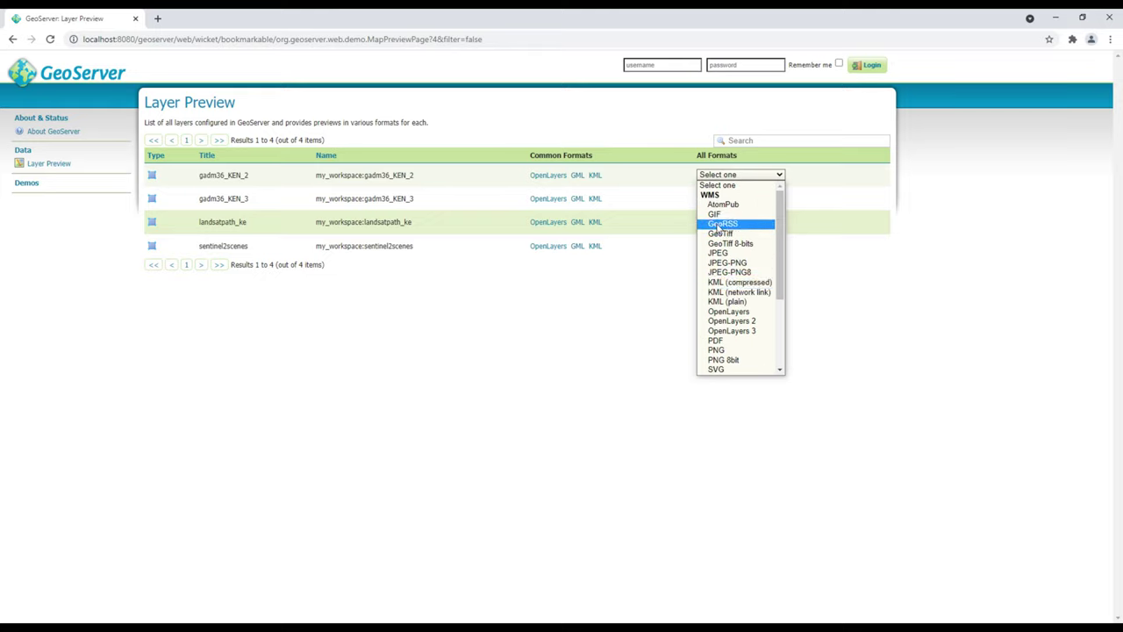
pyautogui.scroll(-4, 741, 281)
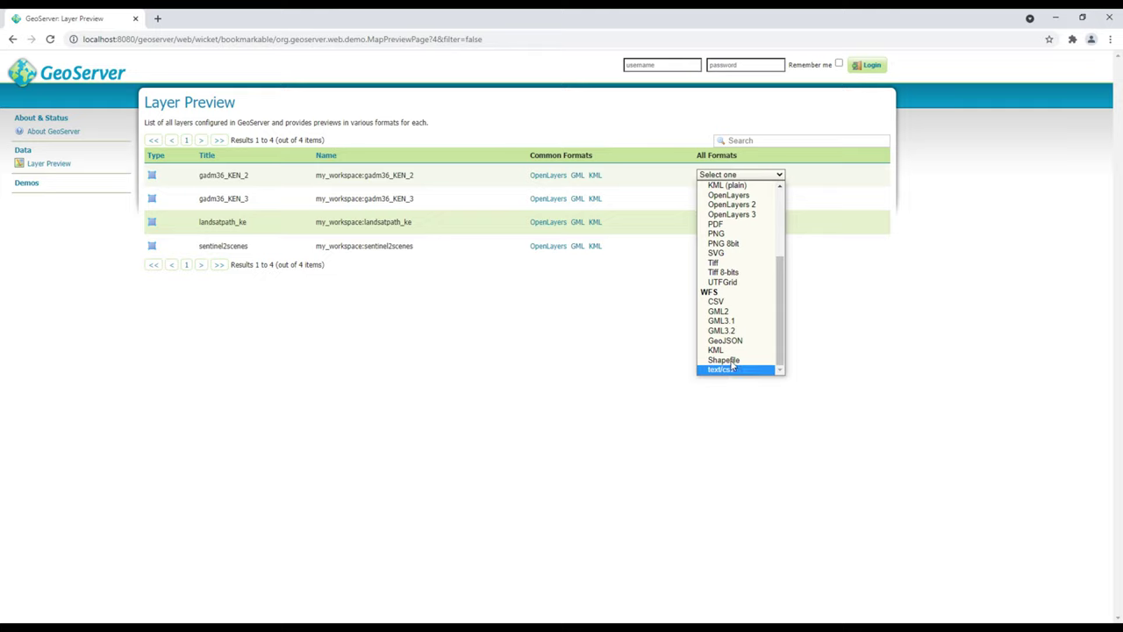
pyautogui.click(492, 316)
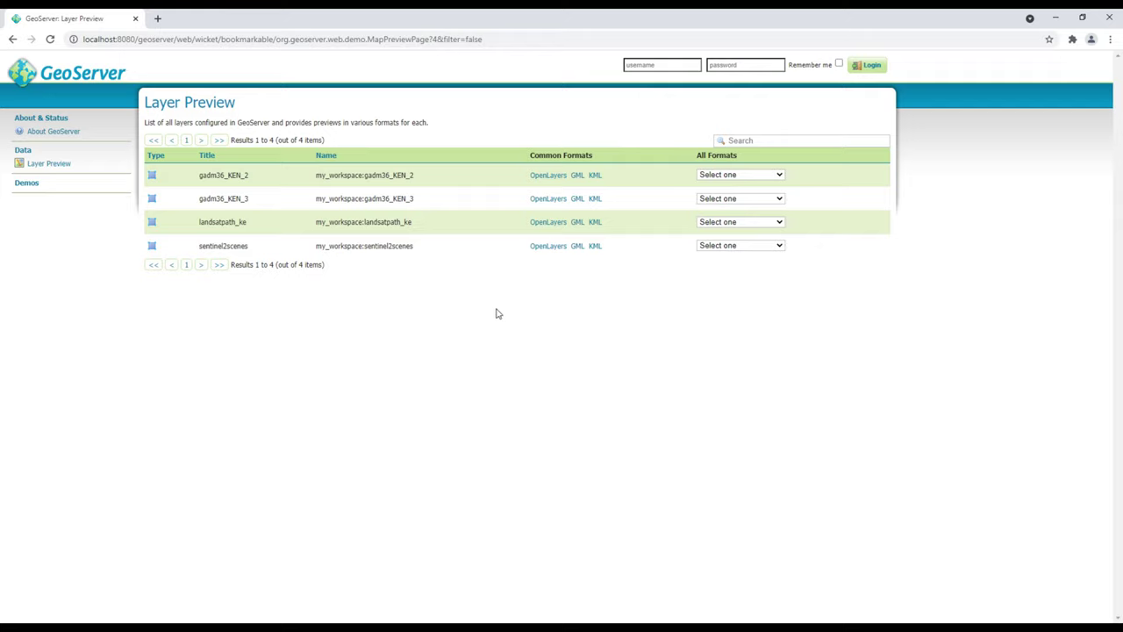
# - Try to preview the gadm36_KEN_2 layer in the WFS GeoJSON format, and close the response page
pyautogui.click(781, 175)
pyautogui.moveTo(777, 221); pyautogui.dragTo(778, 293)
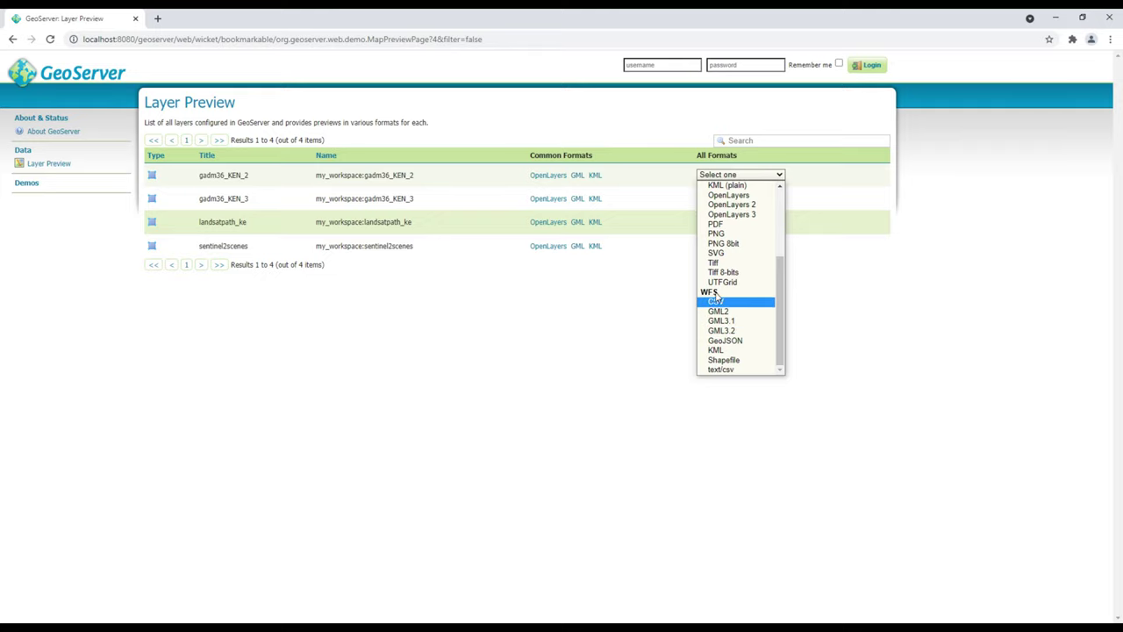
pyautogui.click(721, 340)
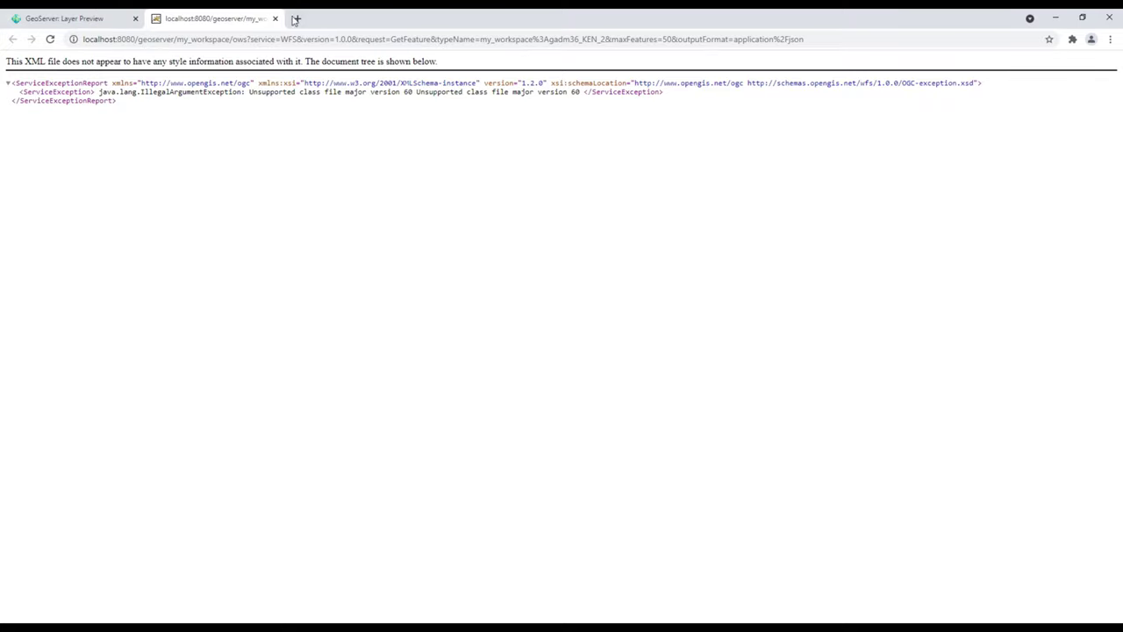
pyautogui.click(274, 18)
# - Try to get the gadm36_KEN_2 layer in the WFS Shapefile format, and close the response page
pyautogui.click(780, 174)
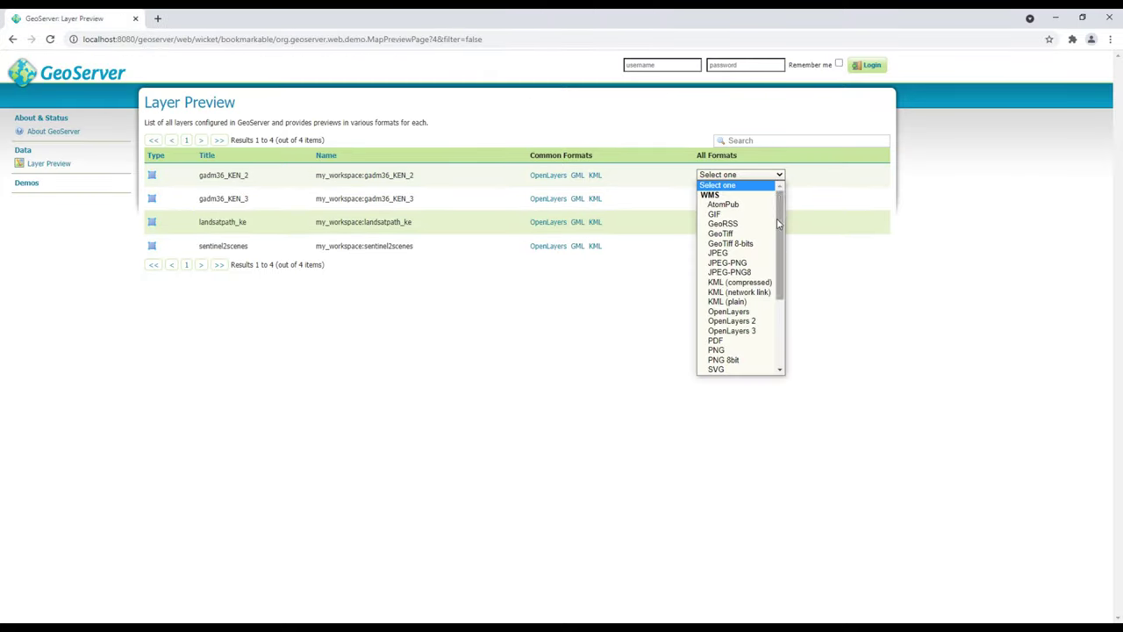
pyautogui.scroll(-3, 752, 319)
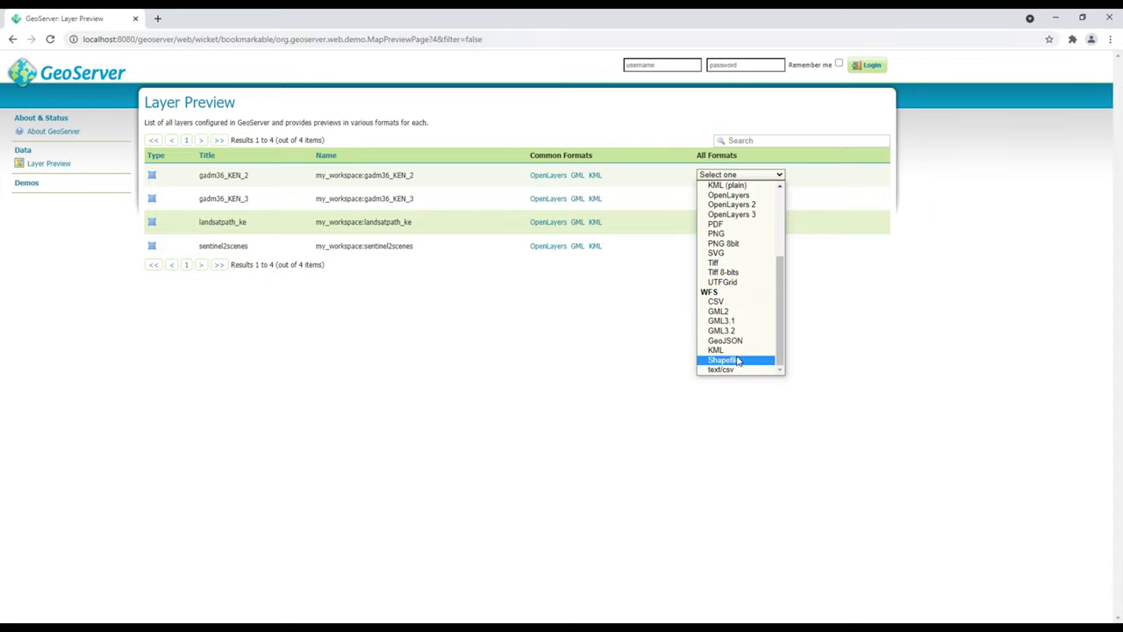
pyautogui.click(737, 359)
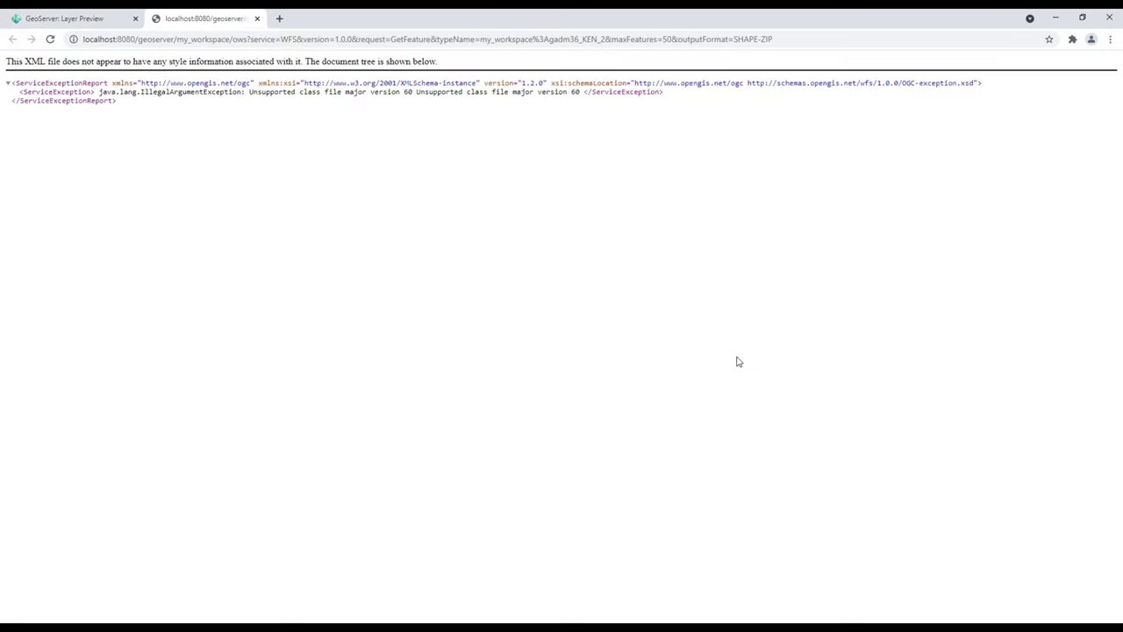
pyautogui.click(275, 18)
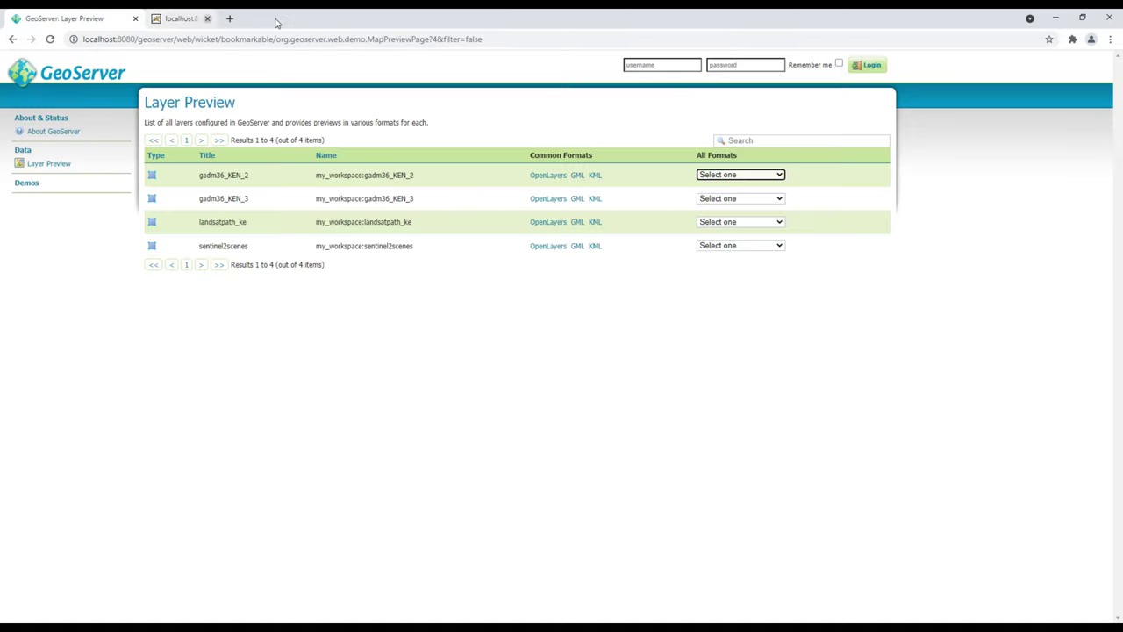
# - Try an output format for the landsatpath_ke layer and look over its list of formats again
pyautogui.click(760, 223)
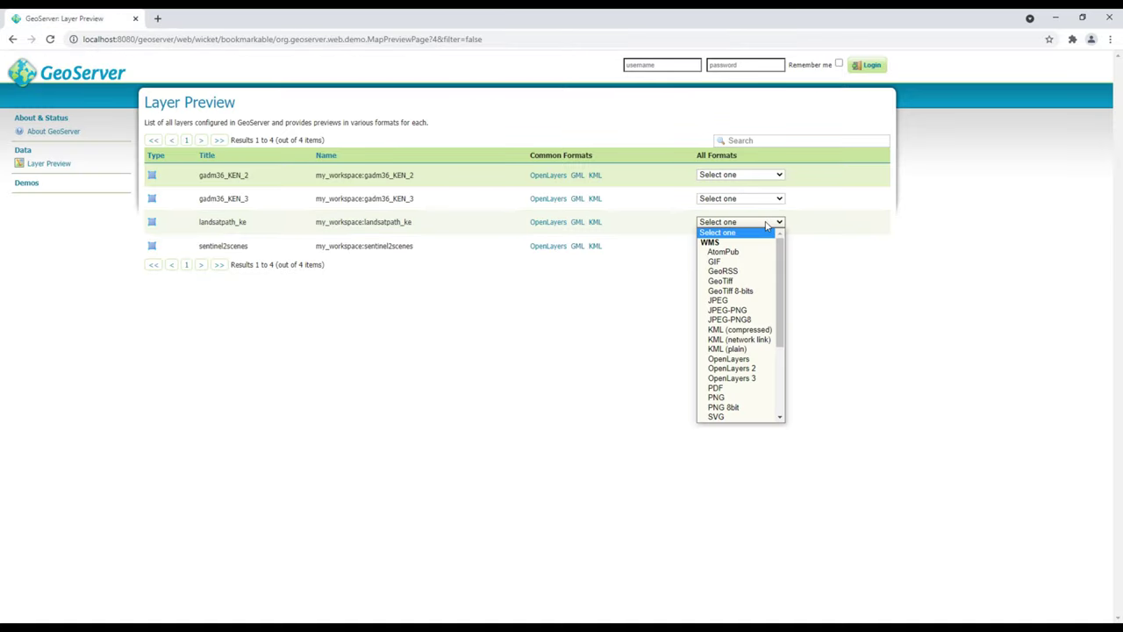
pyautogui.scroll(-3, 768, 333)
pyautogui.click(735, 350)
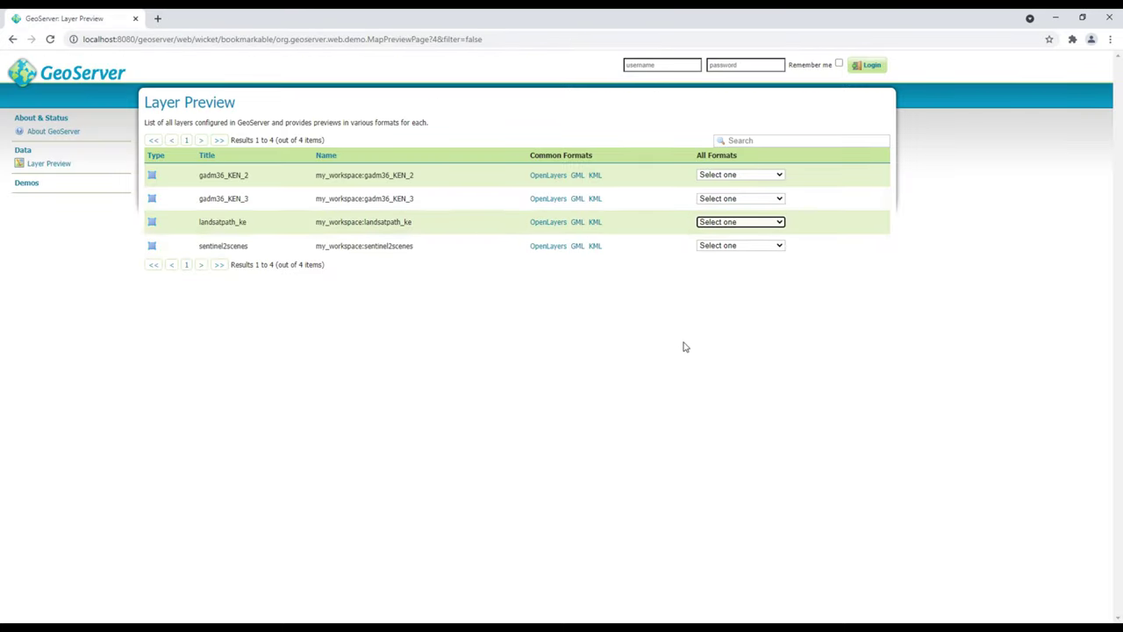
pyautogui.click(740, 222)
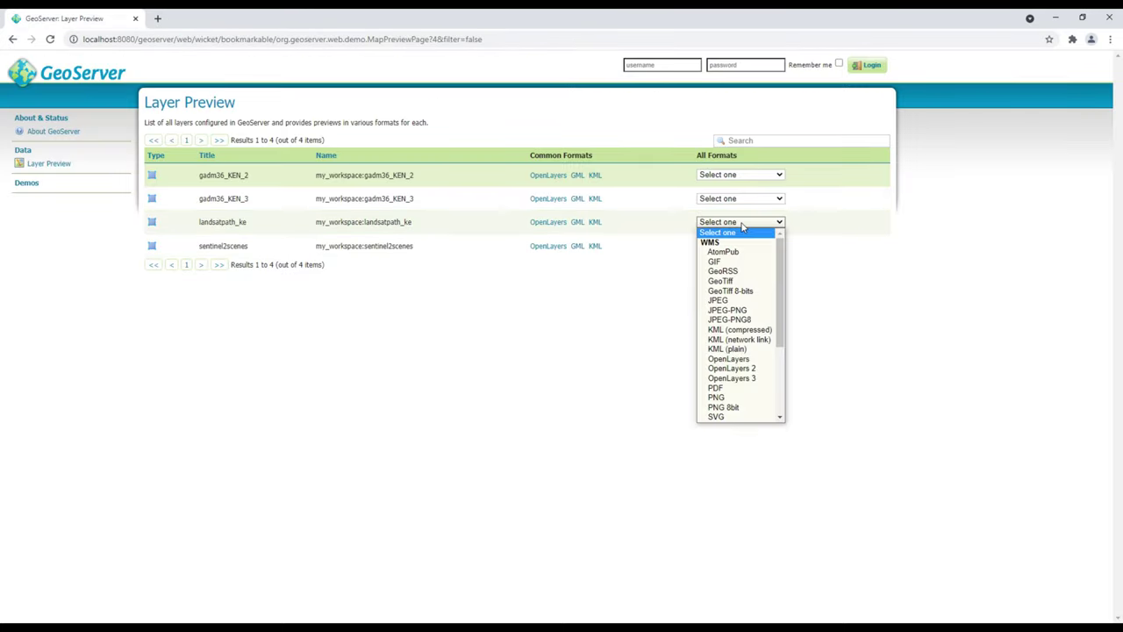
pyautogui.click(820, 315)
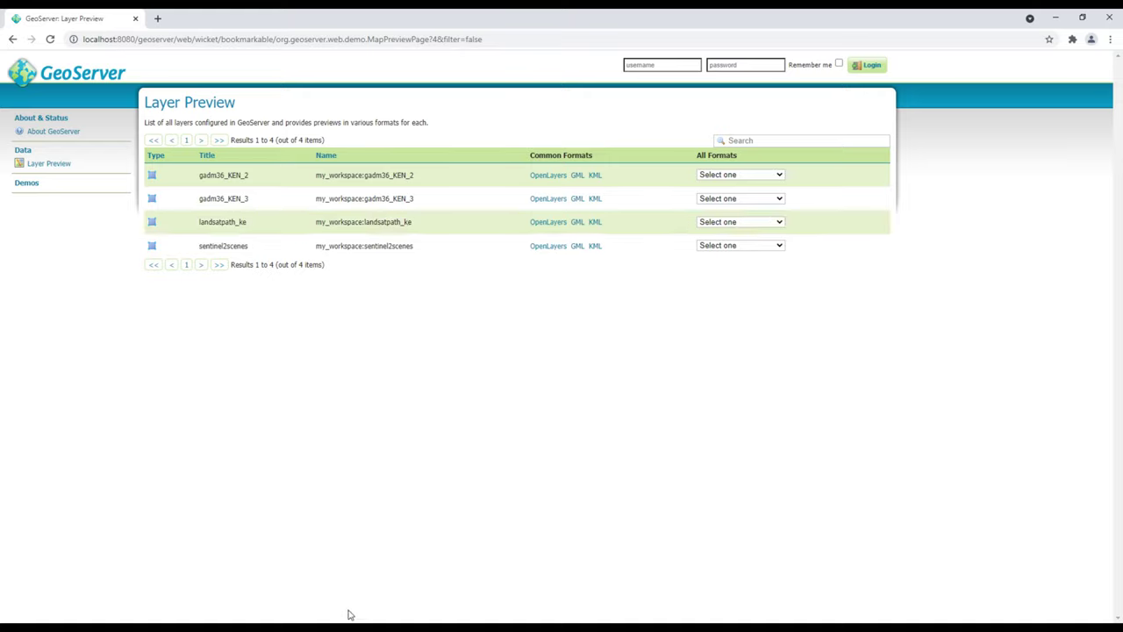
# - Switch to Advanced REST client, bringing its request editor to the front
pyautogui.moveTo(312, 627)
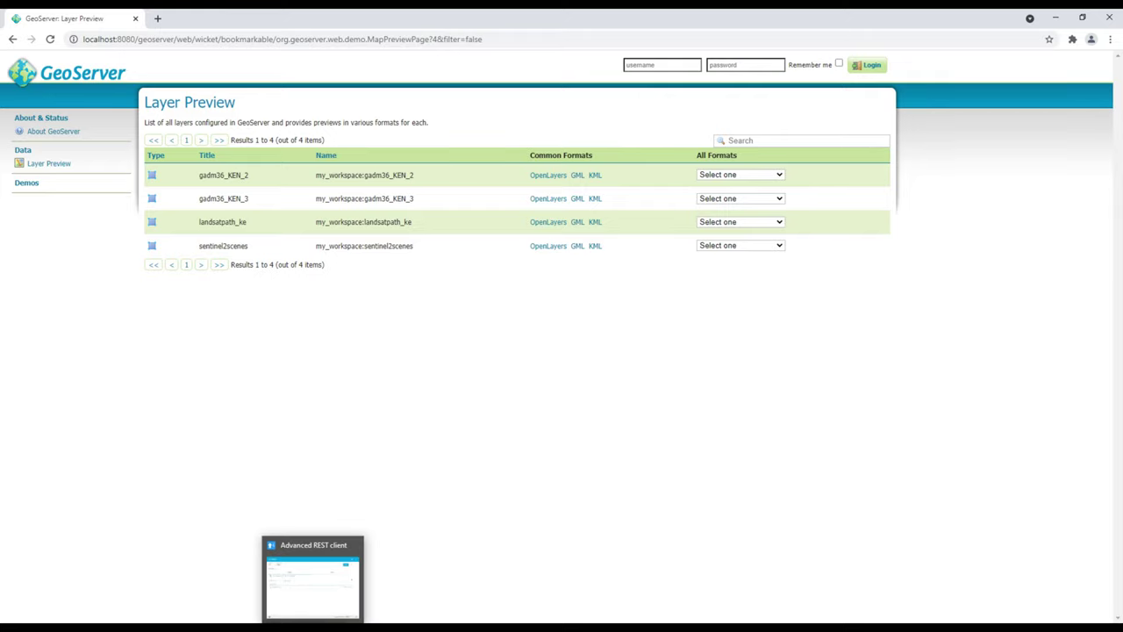
pyautogui.click(312, 627)
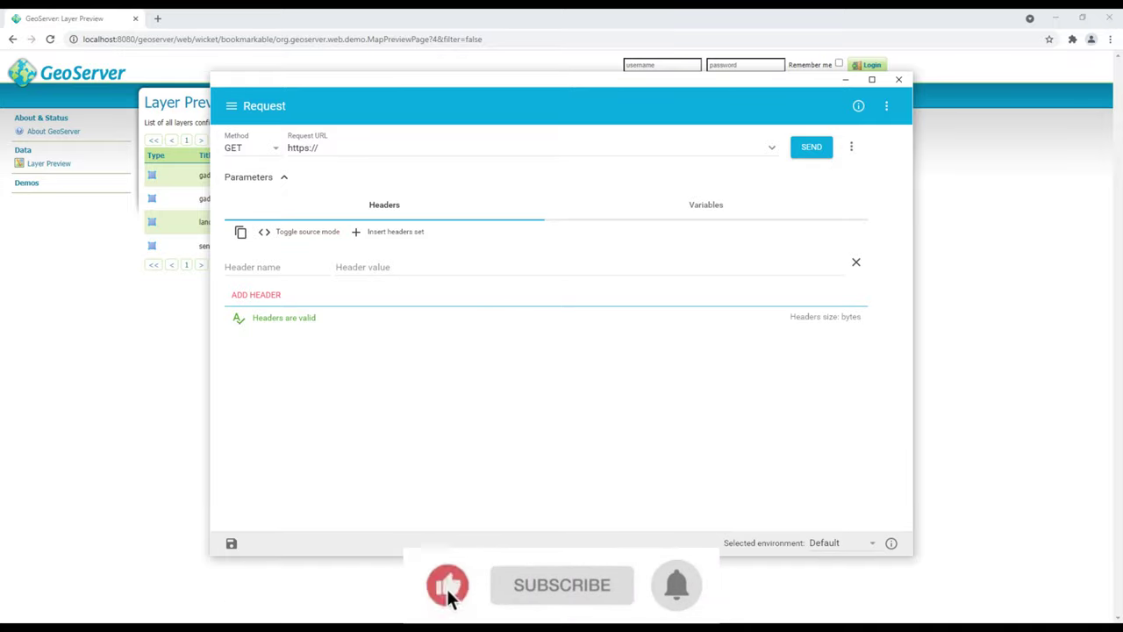
# - Switch to the wfs notes in Notepad and arrange them side by side with the REST client
pyautogui.moveTo(294, 627)
pyautogui.click(295, 597)
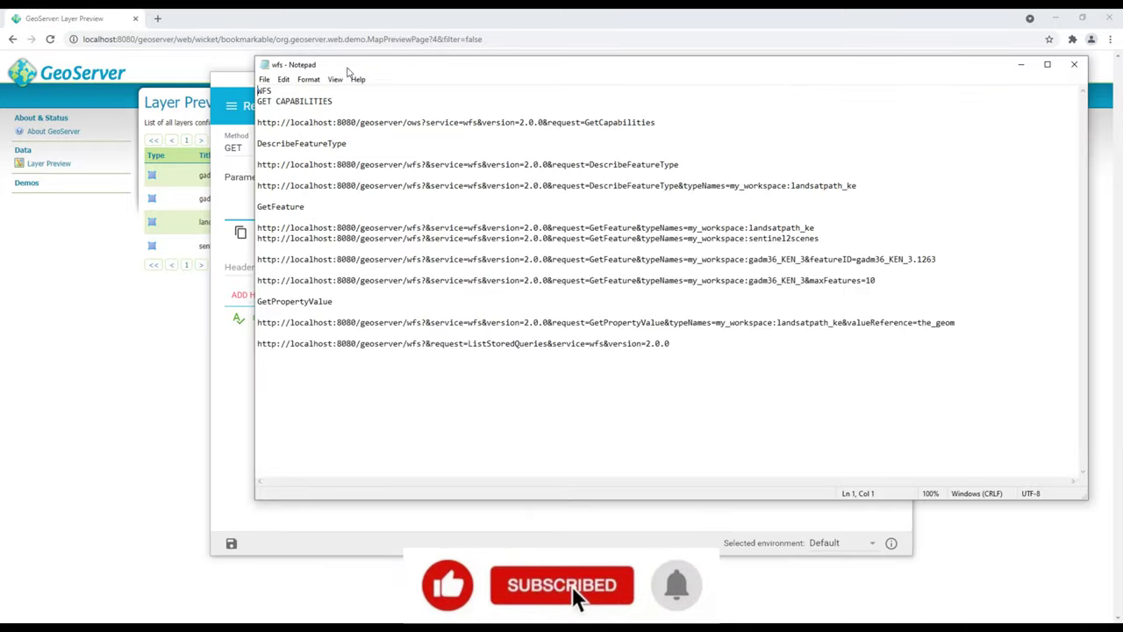
pyautogui.press('super+Left')
pyautogui.moveTo(702, 94); pyautogui.dragTo(1122, 140)
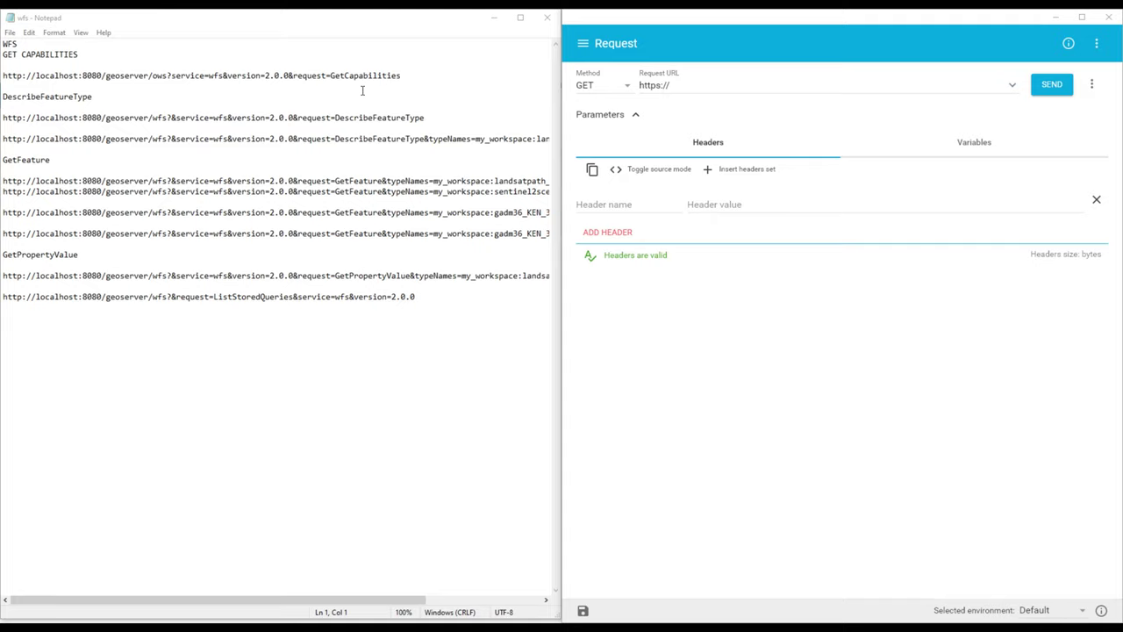
# - Insert a blank line between the WFS and GET CAPABILITIES headings in the notes
pyautogui.moveTo(3, 75); pyautogui.dragTo(119, 75)
pyautogui.click(167, 75)
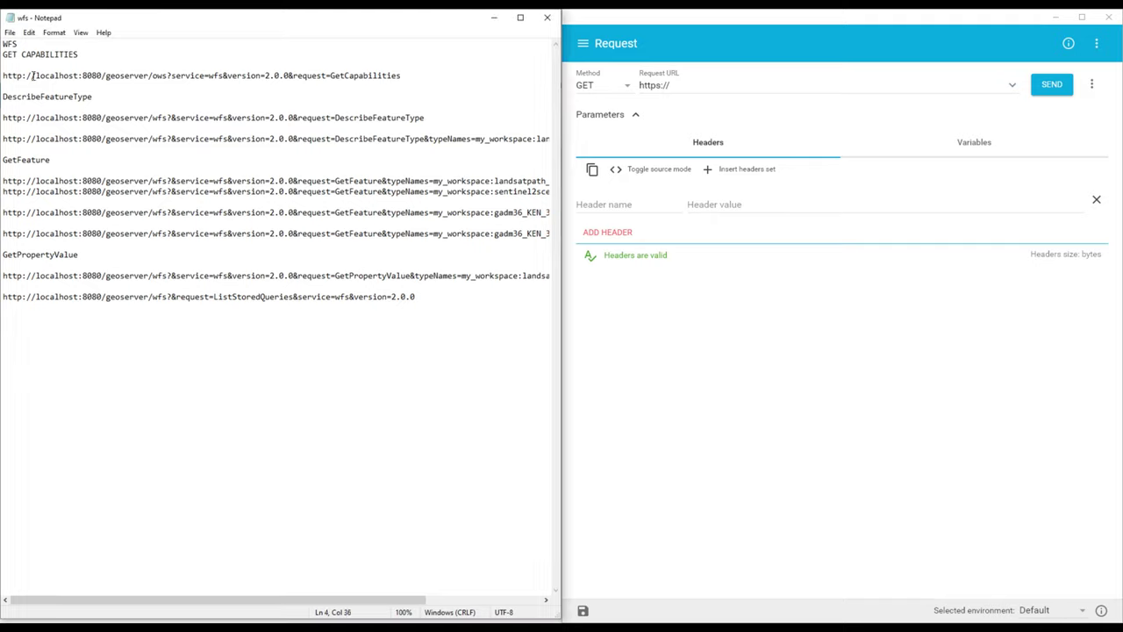
pyautogui.click(23, 44)
pyautogui.press('Return')
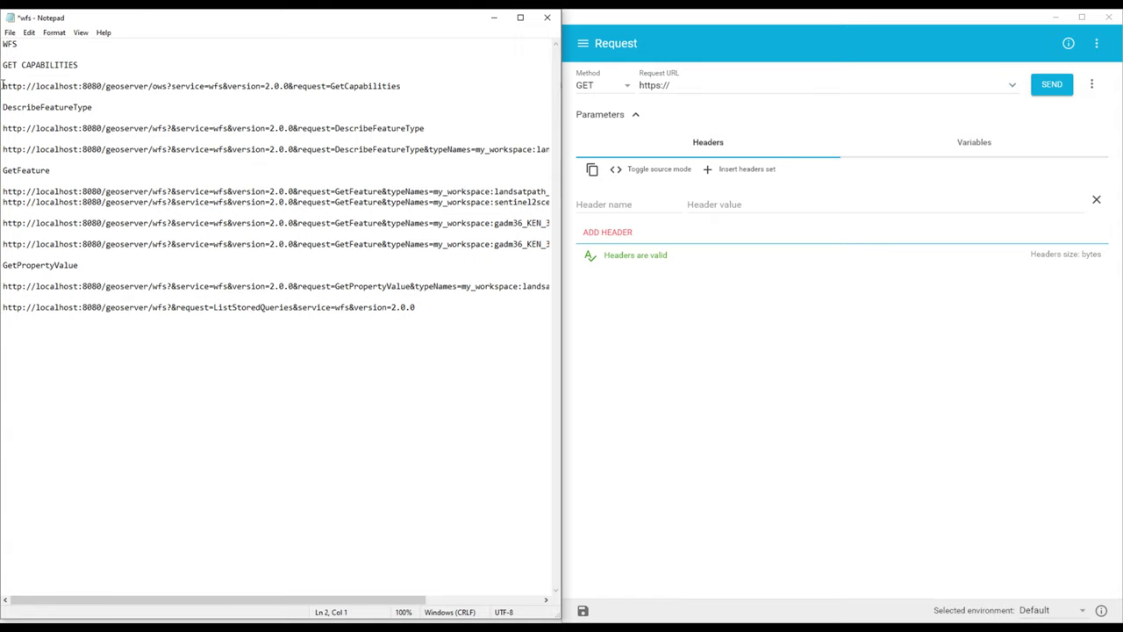
# - Examine the GetCapabilities URL in the notes, covering its base address and the service=wfs parameter
pyautogui.moveTo(3, 85); pyautogui.dragTo(403, 86)
pyautogui.click(310, 72)
pyautogui.moveTo(2, 85); pyautogui.dragTo(168, 87)
pyautogui.click(163, 87)
pyautogui.moveTo(171, 87); pyautogui.dragTo(224, 86)
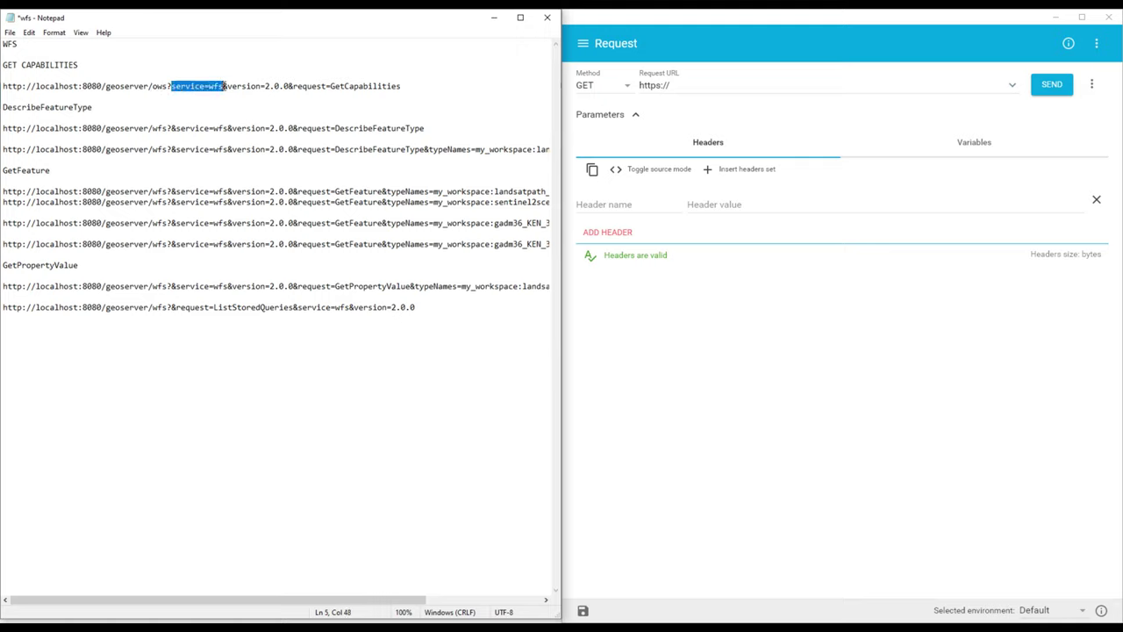
pyautogui.click(214, 88)
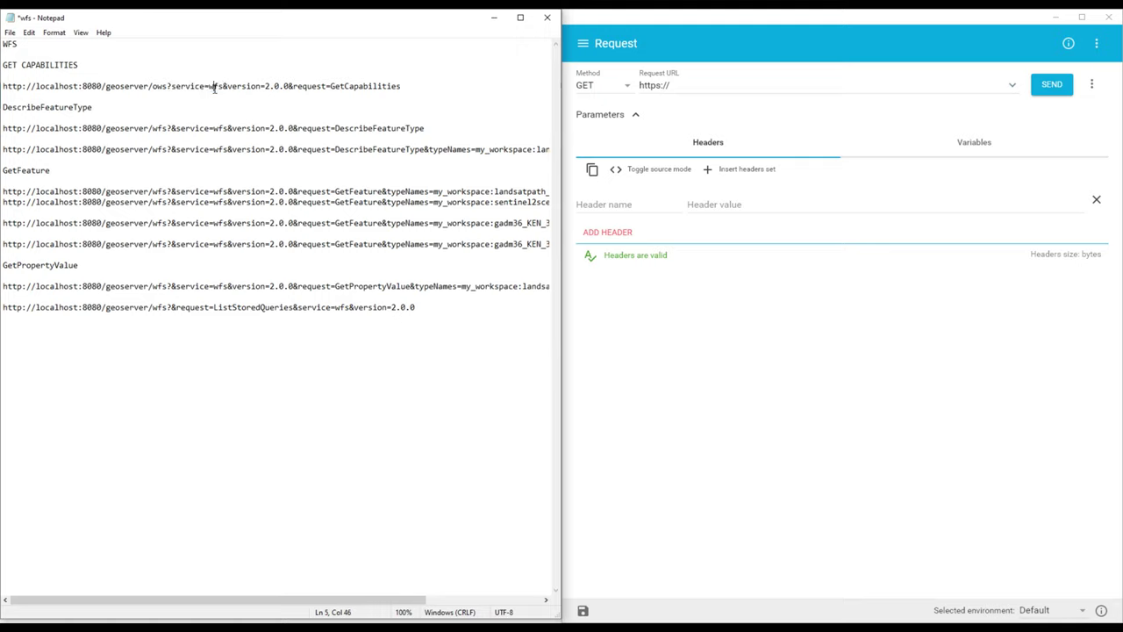
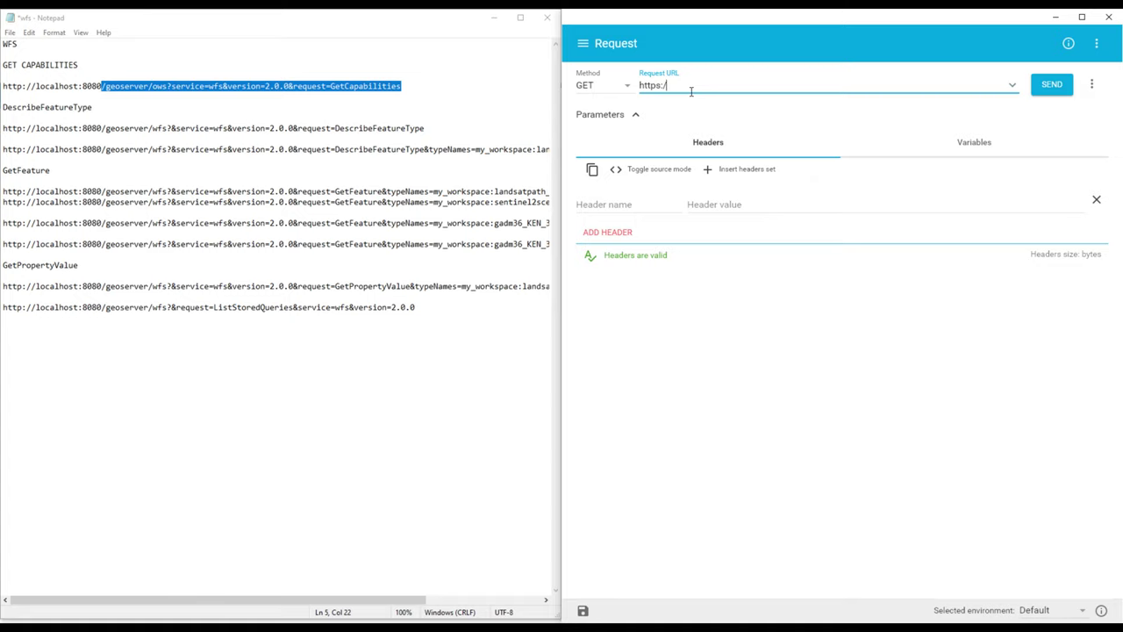
pyautogui.write('/')
pyautogui.hotkey('ctrl', 'a')
pyautogui.press('BackSpace')
pyautogui.write('http://localhost:8080/geoserver/ows?service=wfs&version=2.0.0&request=GetCapabilities')
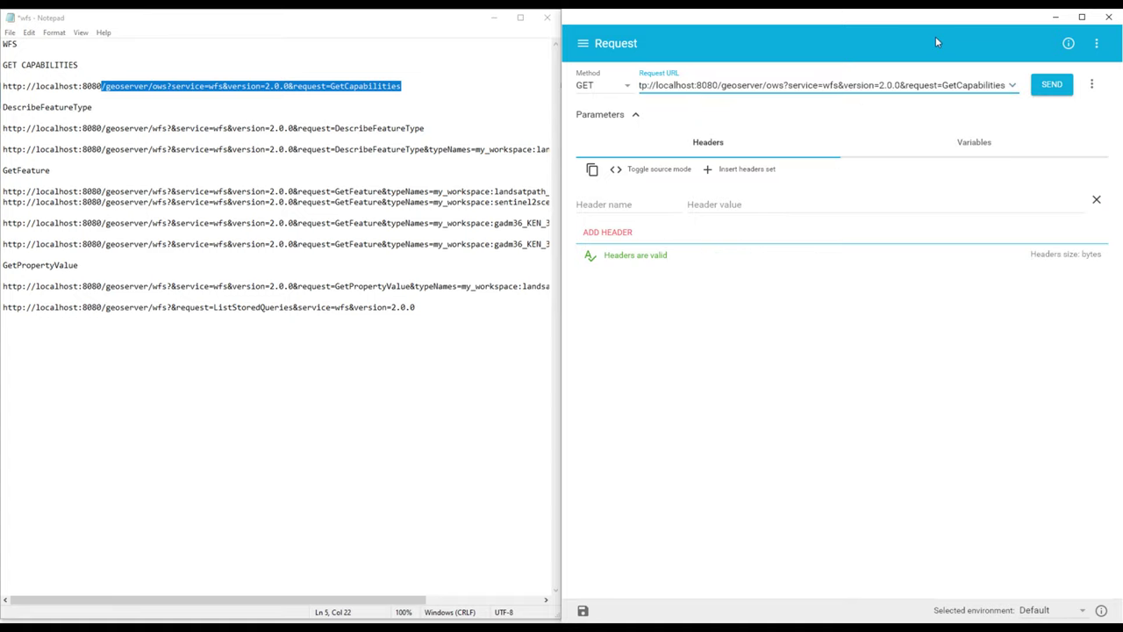
pyautogui.click(1050, 84)
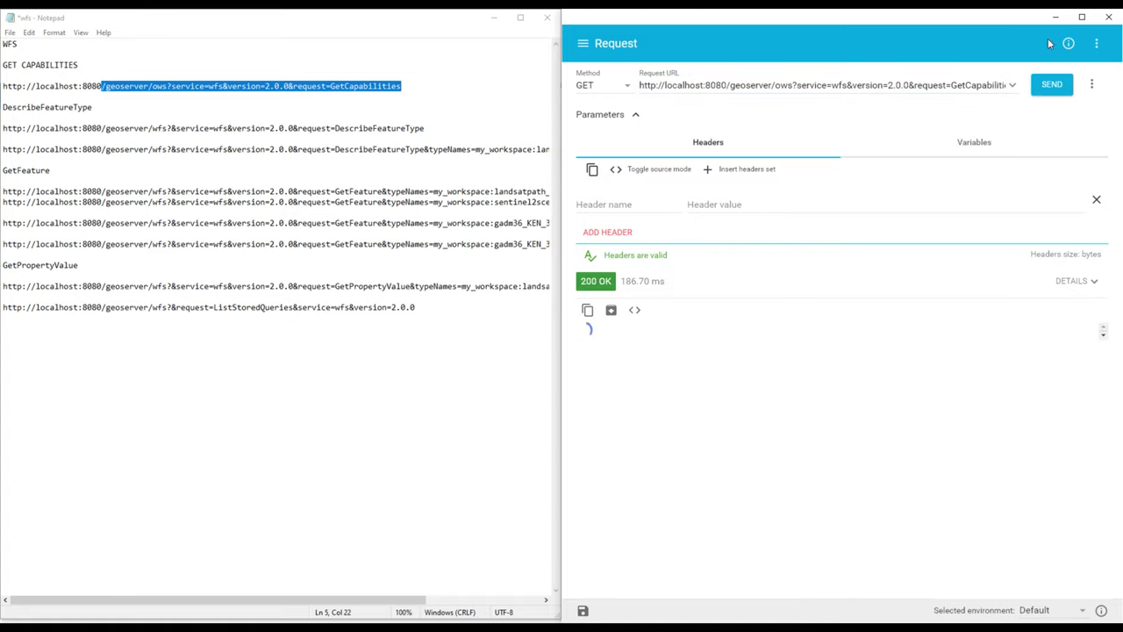
pyautogui.click(1082, 17)
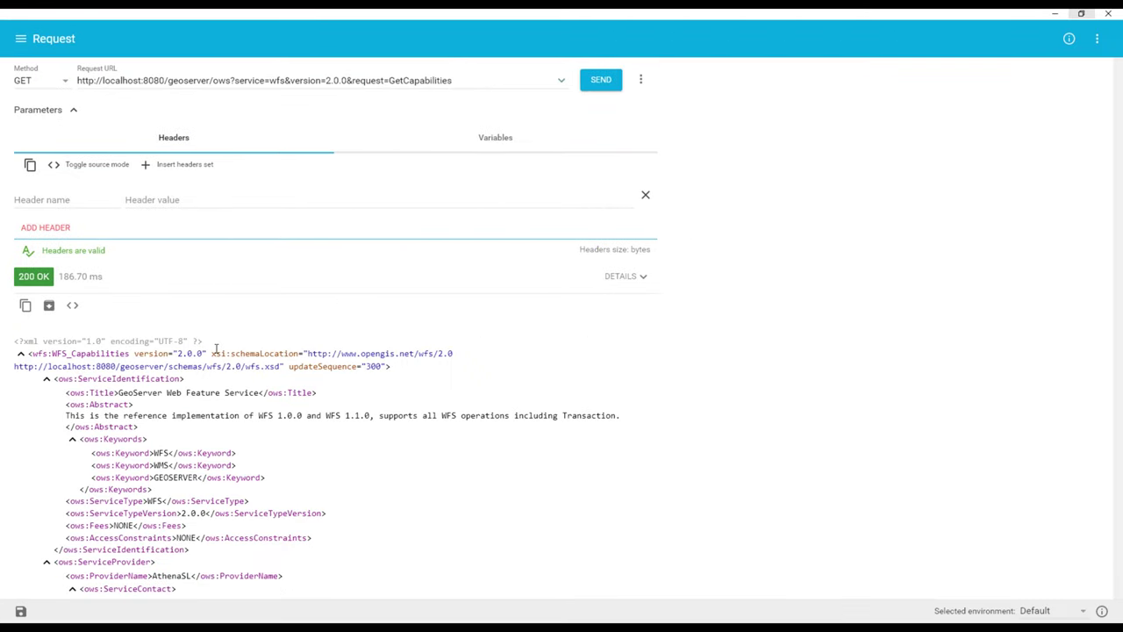
# - Examine the service title, provider details and accepted WFS versions in the GetCapabilities response
pyautogui.scroll(-5, 215, 349)
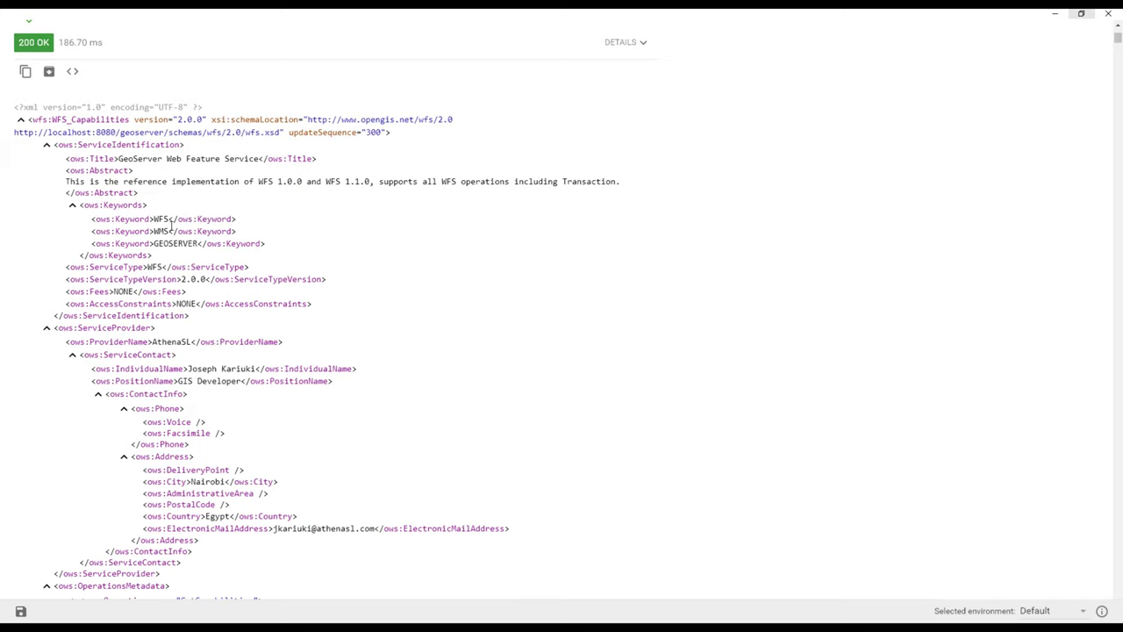
pyautogui.moveTo(121, 158); pyautogui.dragTo(258, 159)
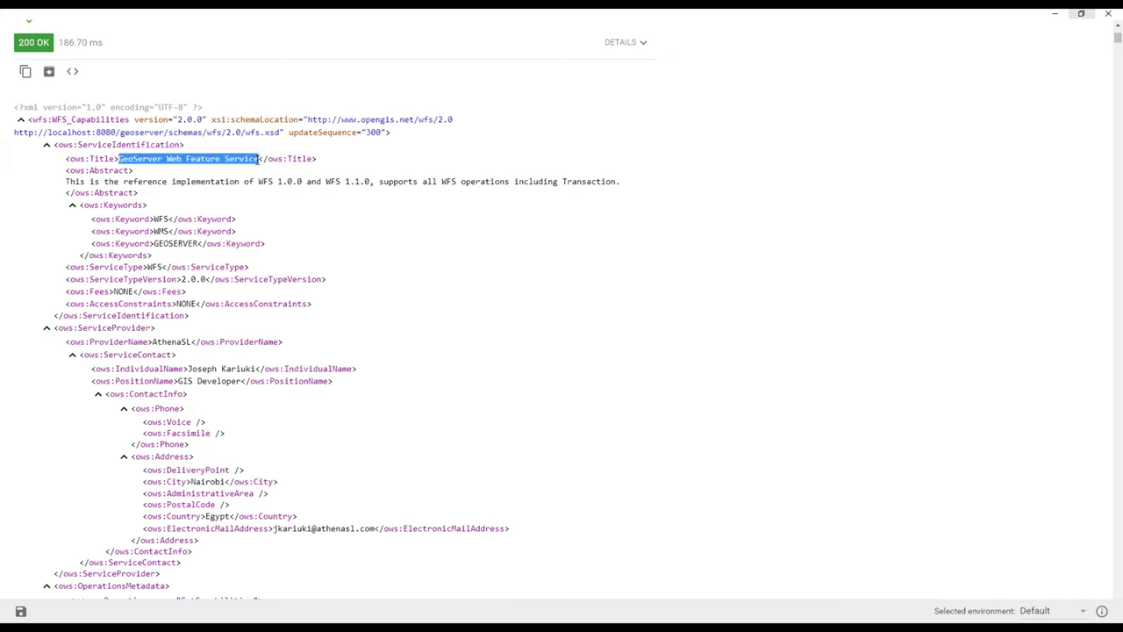
pyautogui.click(159, 162)
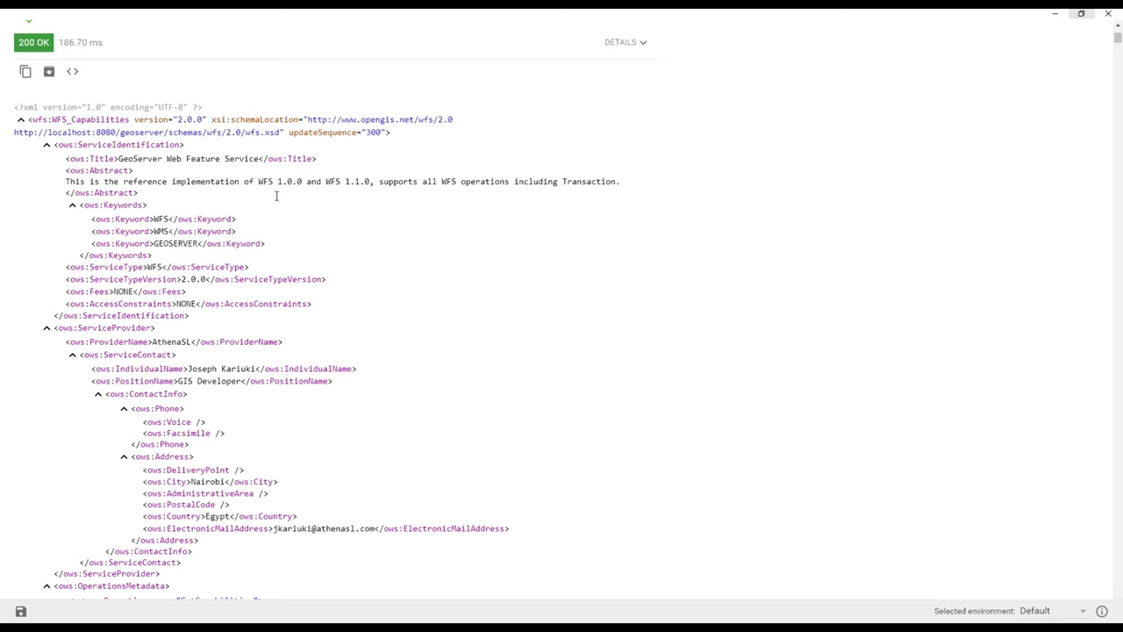
pyautogui.scroll(-3, 282, 303)
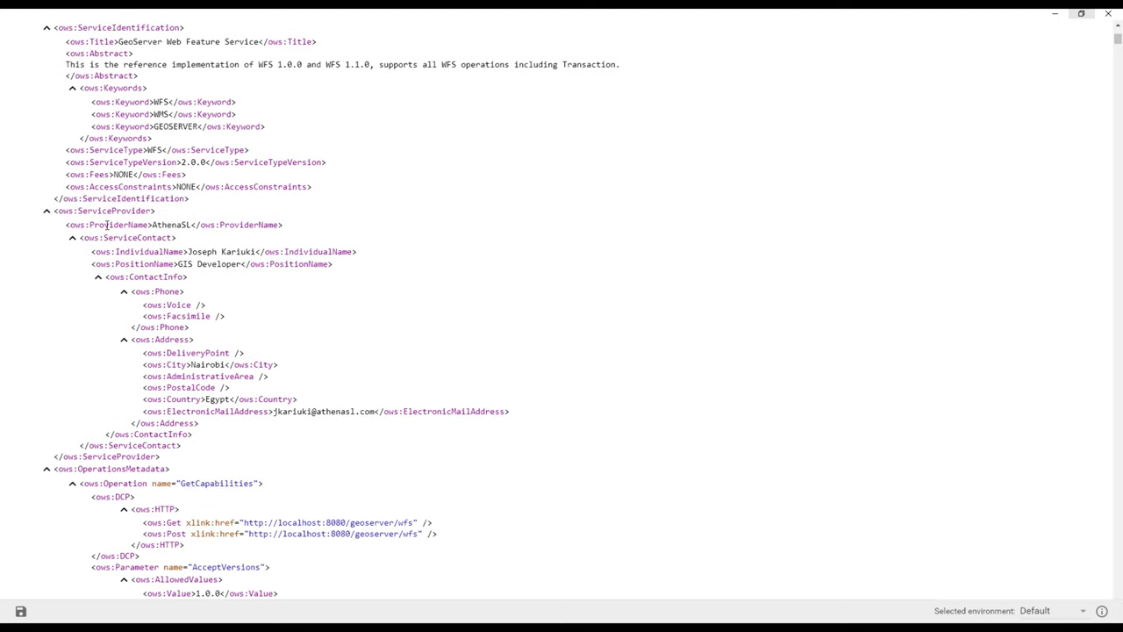
pyautogui.scroll(-8, 173, 304)
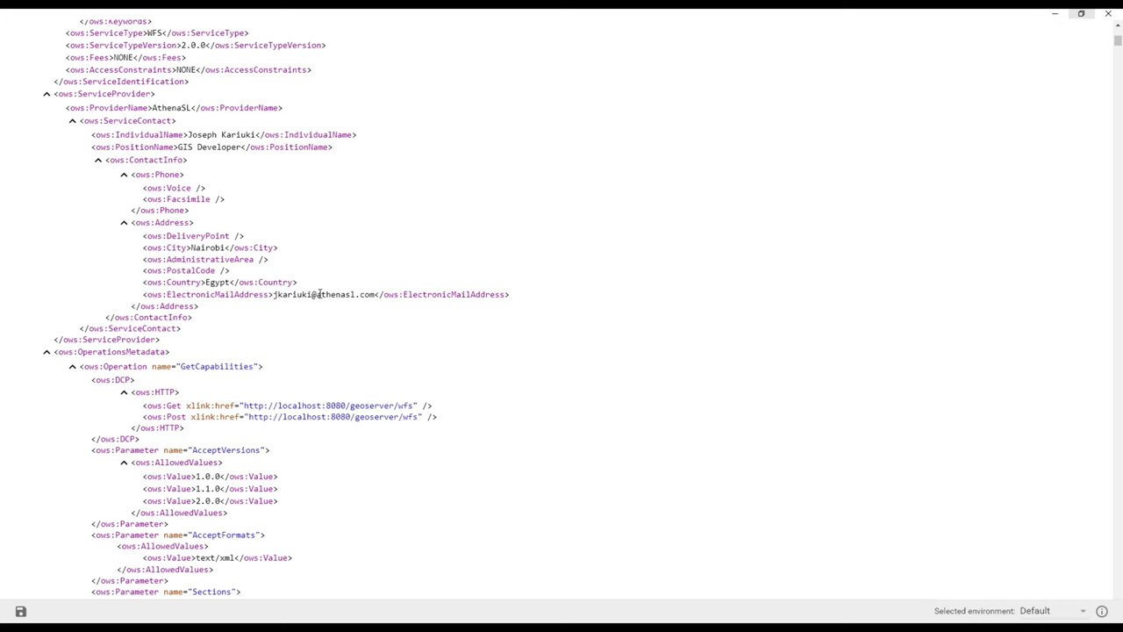
pyautogui.scroll(-3, 161, 209)
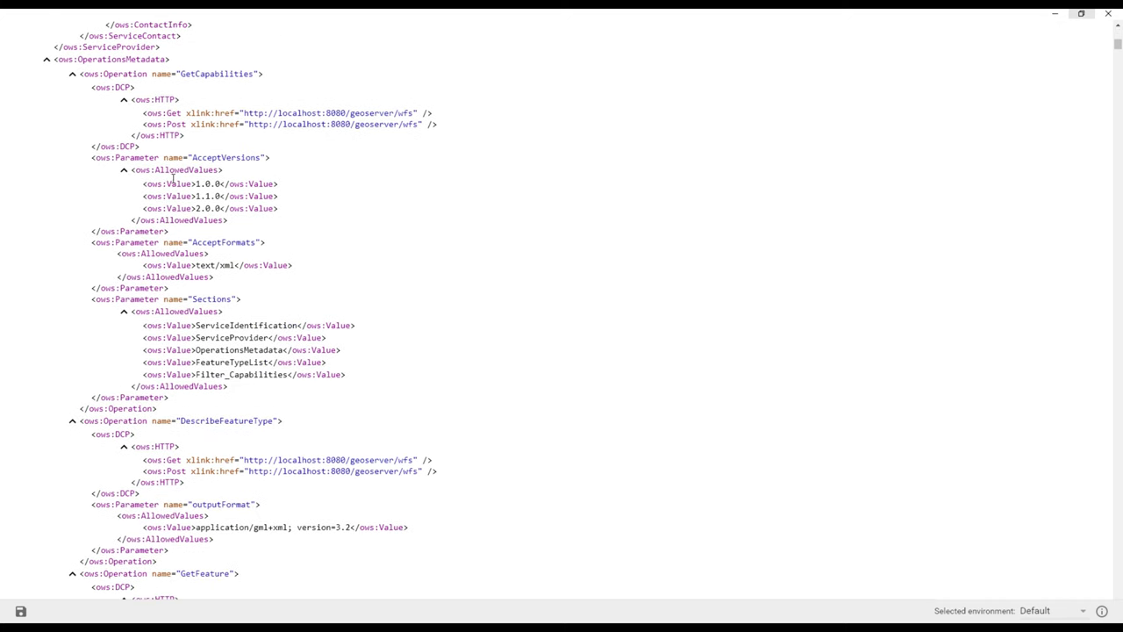
pyautogui.moveTo(144, 184); pyautogui.dragTo(282, 210)
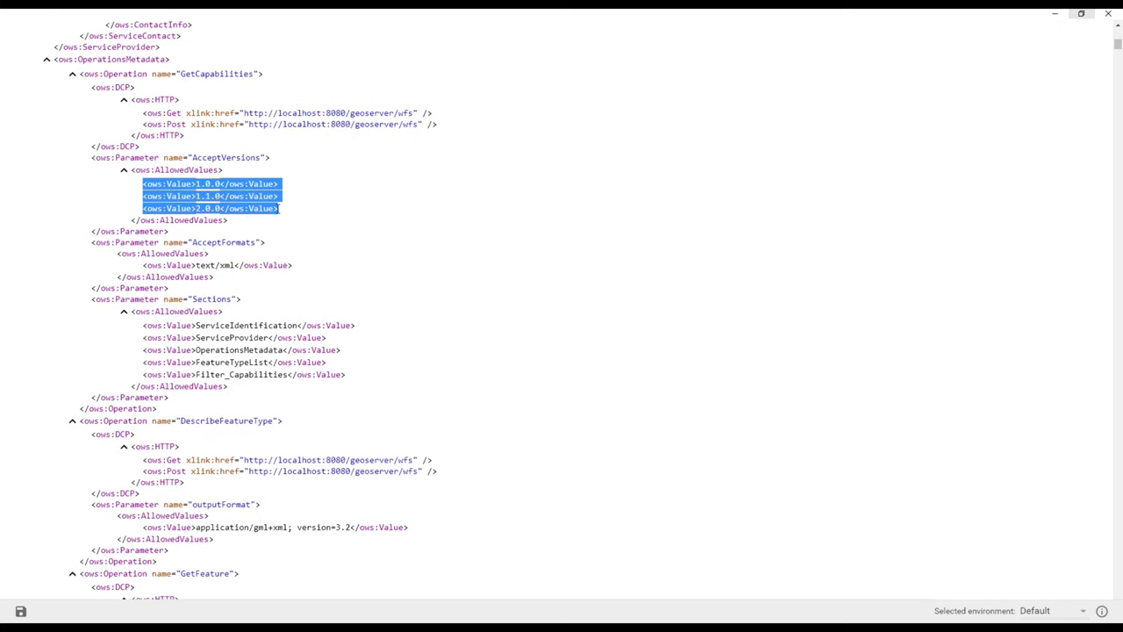
pyautogui.click(231, 258)
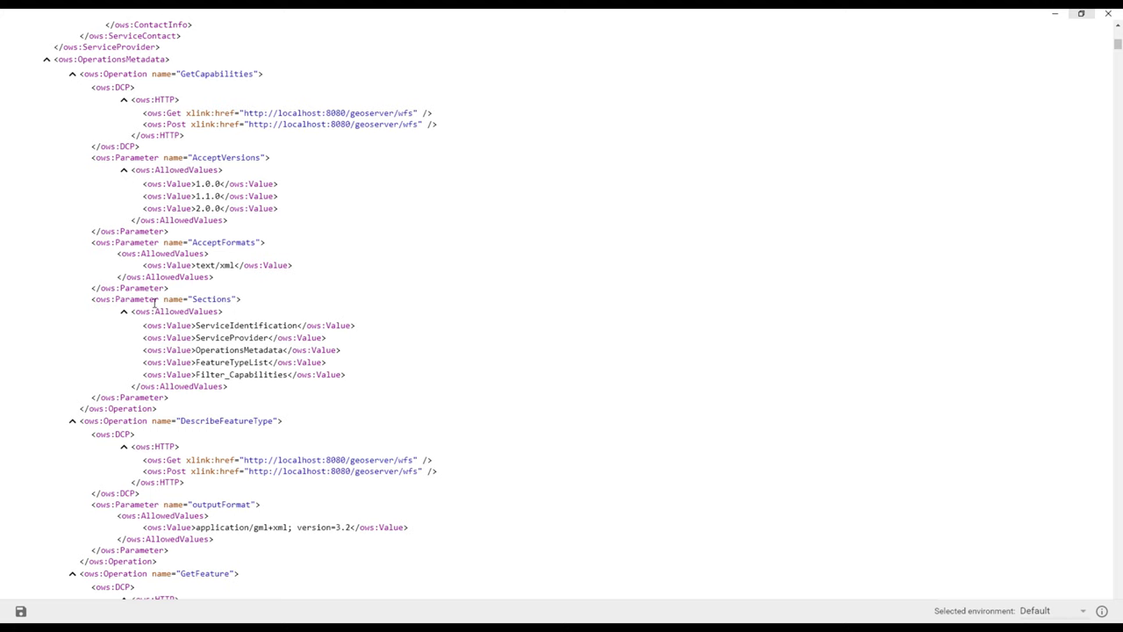
# - Examine the DescribeFeatureType operation and its Get endpoint in the response, and return to the request settings
pyautogui.scroll(-5, 128, 325)
pyautogui.scroll(-3, 222, 230)
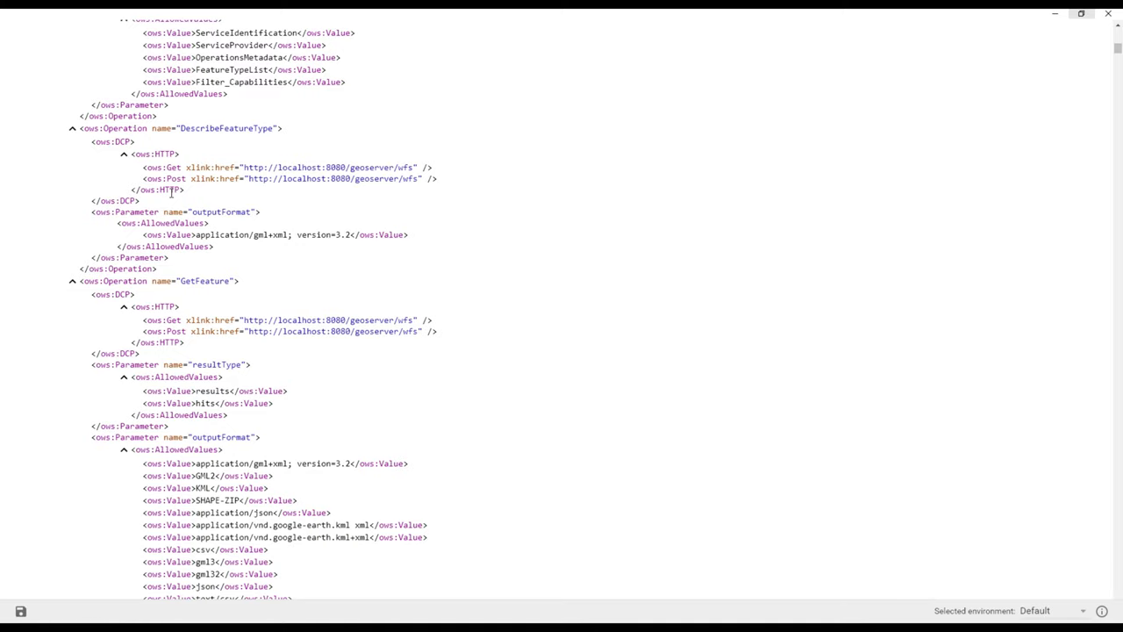
pyautogui.moveTo(167, 167); pyautogui.dragTo(183, 167)
pyautogui.click(182, 168)
pyautogui.scroll(10, 193, 239)
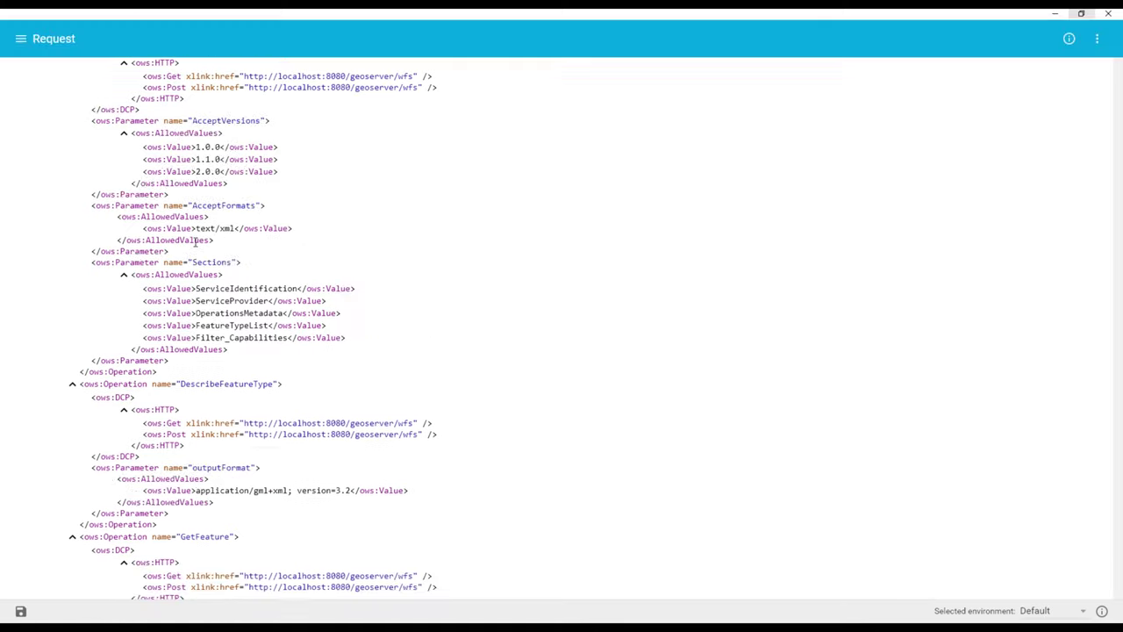
pyautogui.scroll(10, 195, 242)
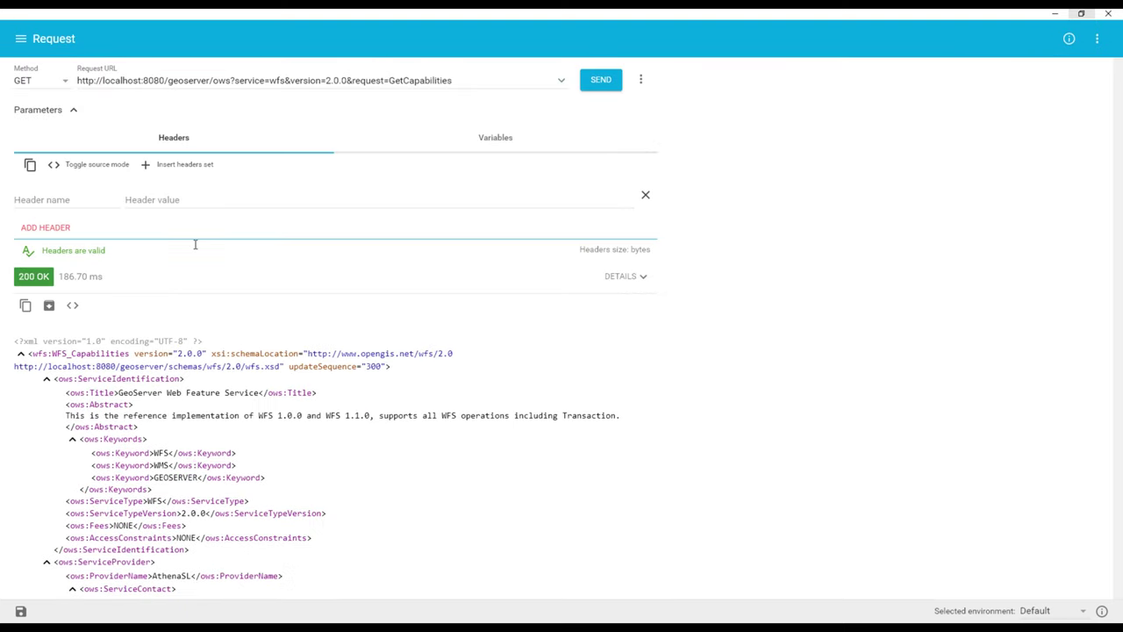
# - Look over the available HTTP request methods, keeping GET selected
pyautogui.click(55, 81)
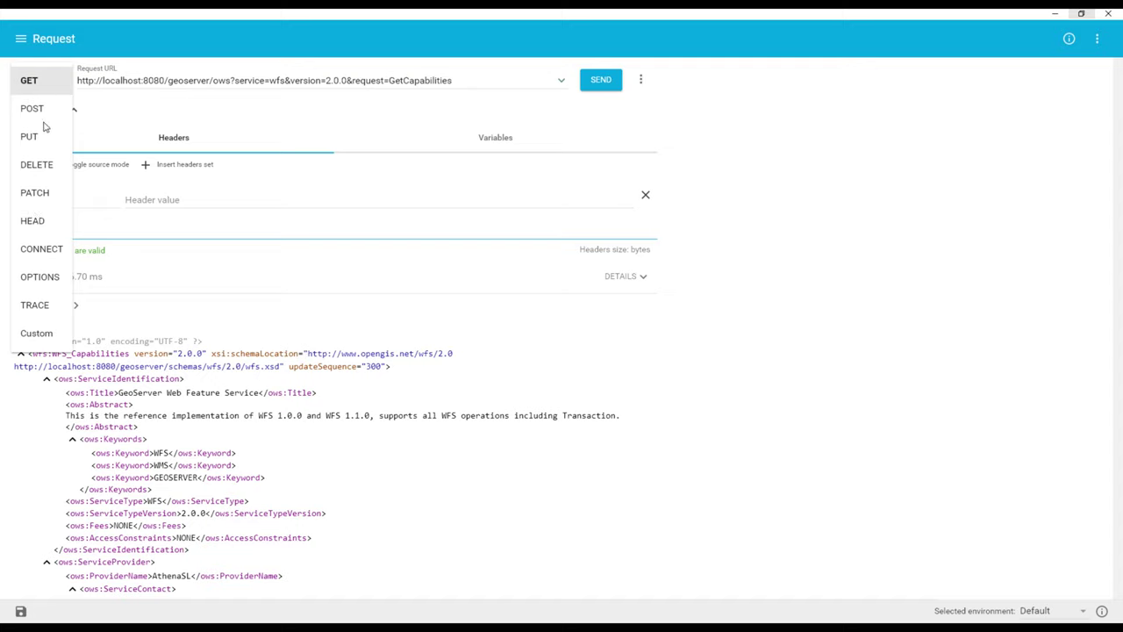
pyautogui.click(43, 87)
pyautogui.click(40, 87)
pyautogui.click(53, 85)
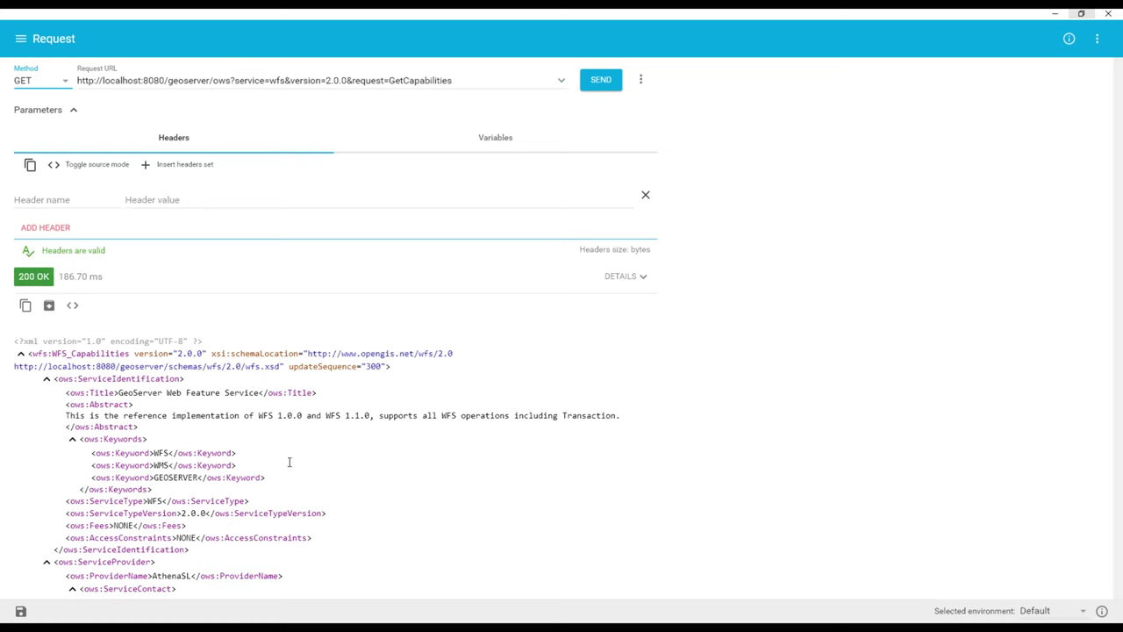
# - Examine the response's GetFeature output formats, remaining operations and service constraints, and return to the request URL
pyautogui.scroll(-10, 202, 411)
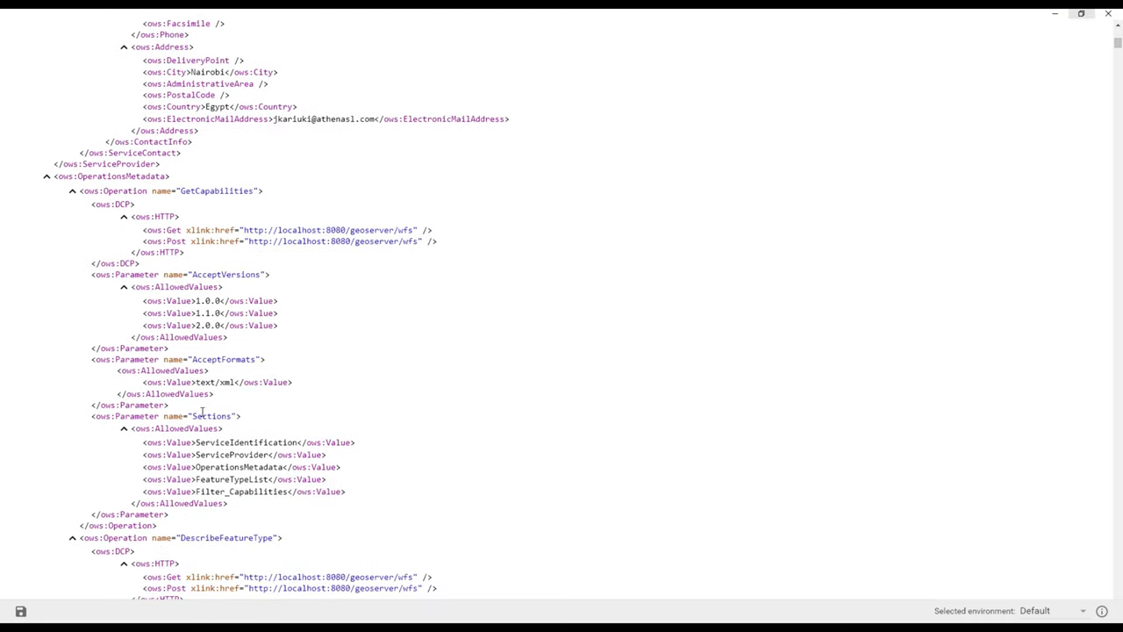
pyautogui.scroll(-10, 202, 411)
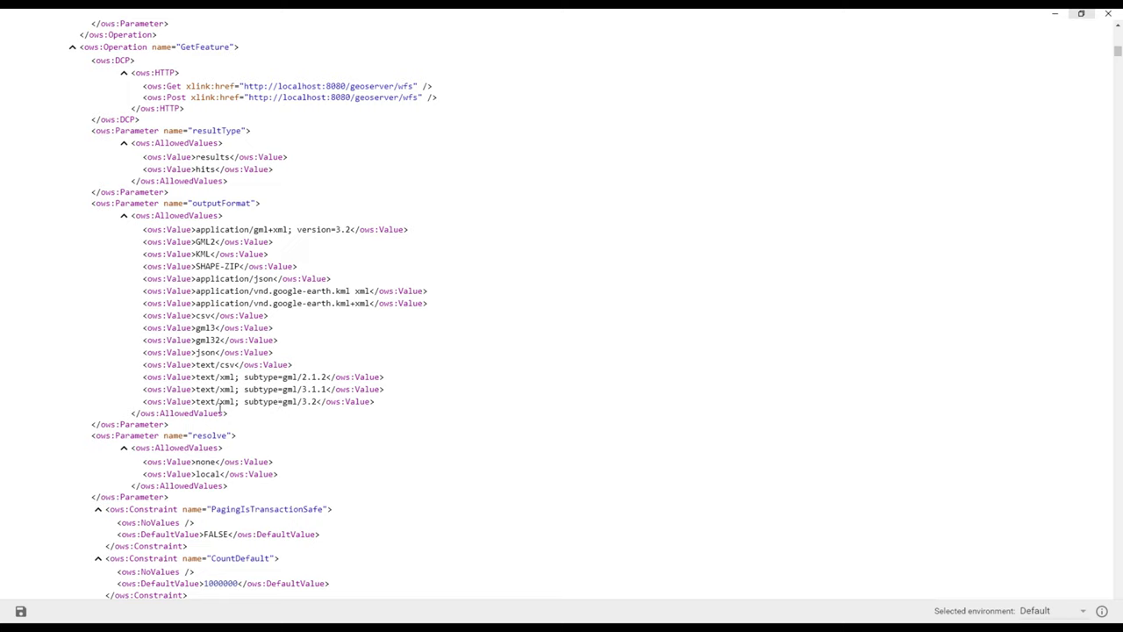
pyautogui.scroll(-8, 222, 416)
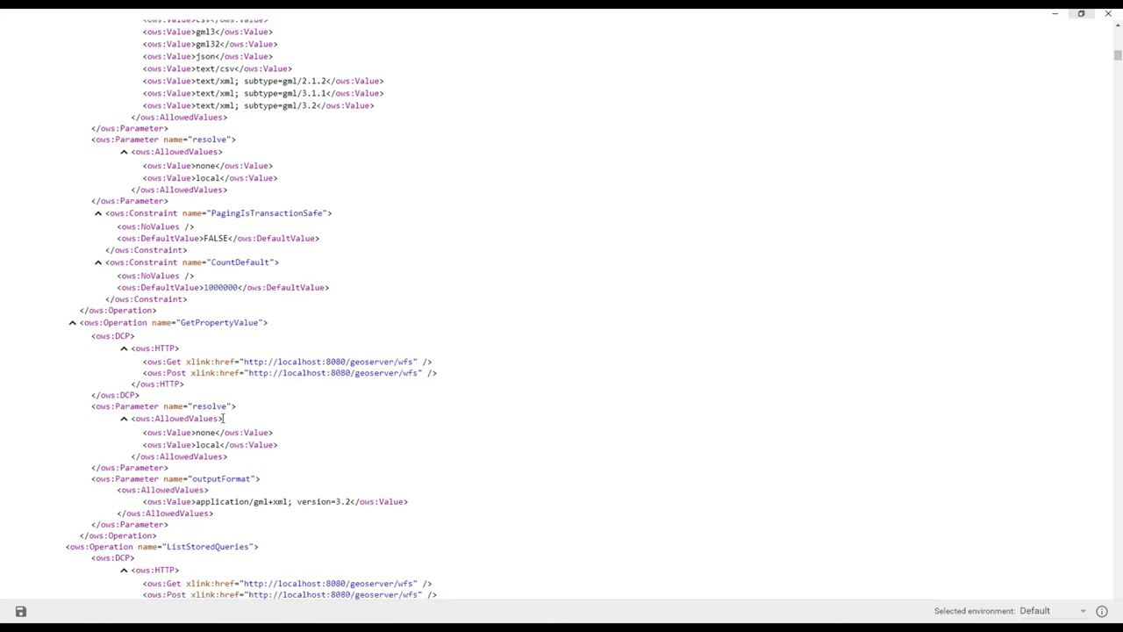
pyautogui.scroll(-20, 222, 418)
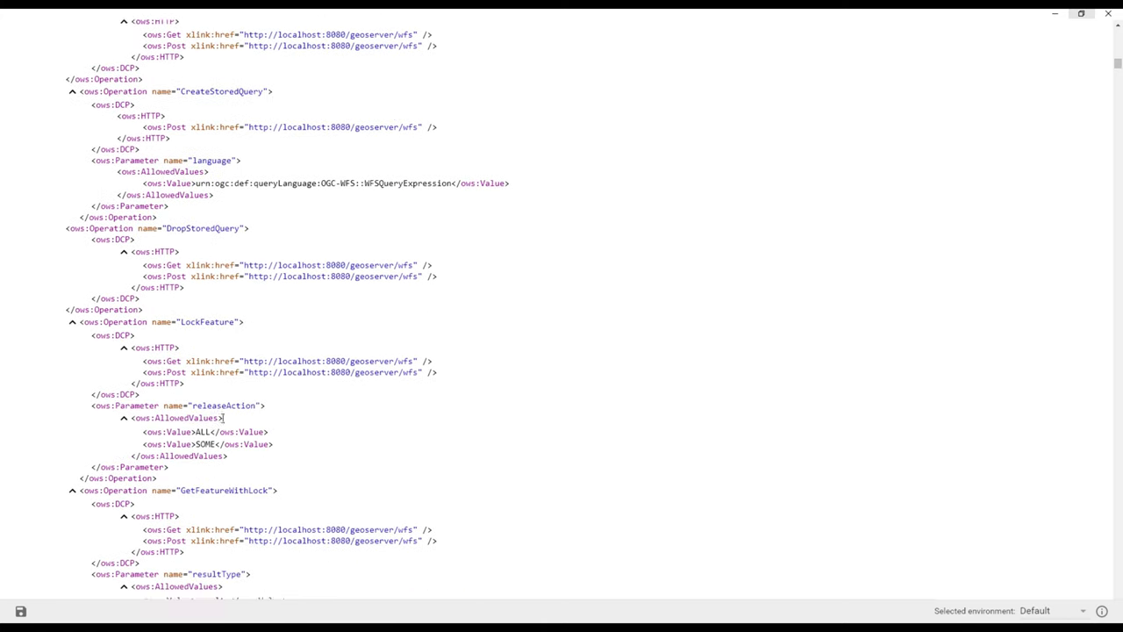
pyautogui.scroll(-17, 222, 418)
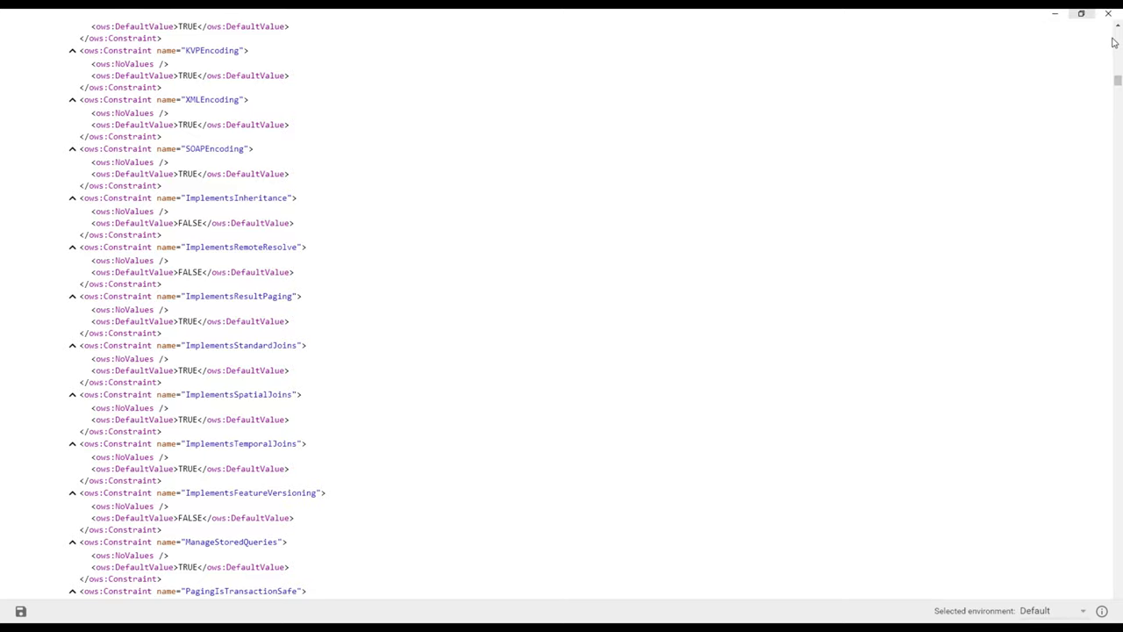
pyautogui.moveTo(1117, 85); pyautogui.dragTo(1117, 35)
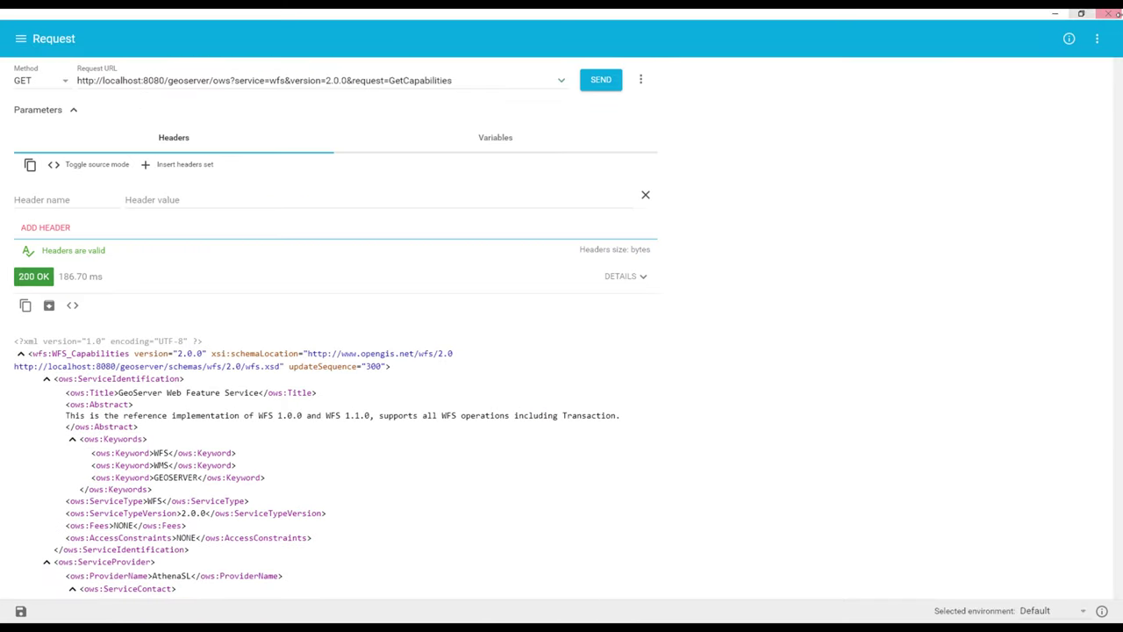
pyautogui.click(452, 81)
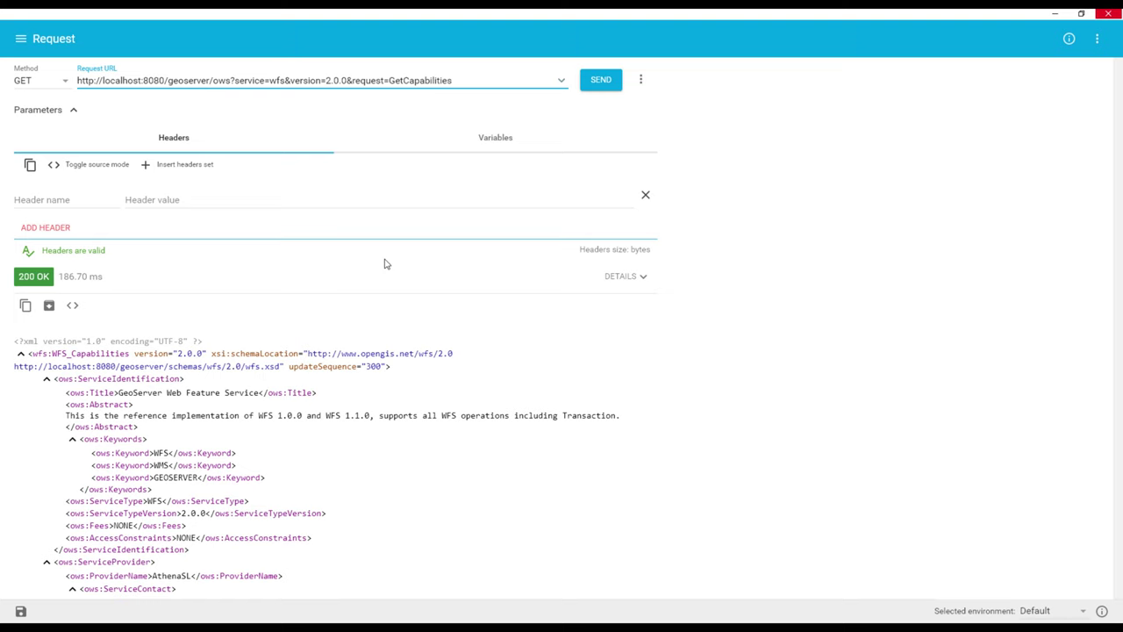
pyautogui.scroll(-5, 237, 435)
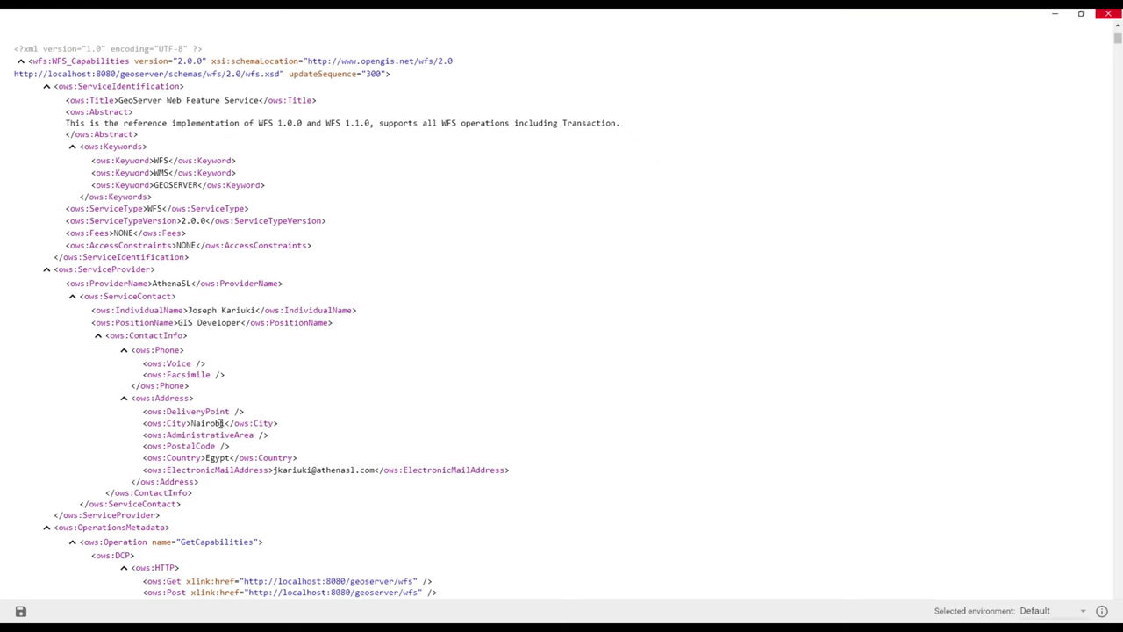
pyautogui.scroll(4, 220, 430)
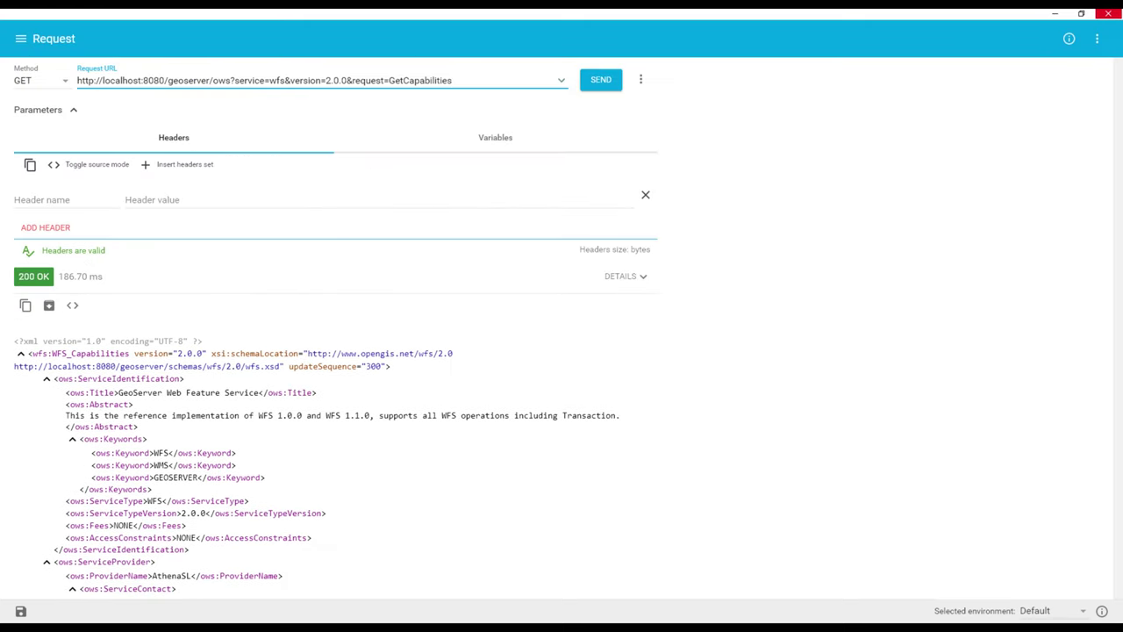
# - Switch to Notepad, widen the notes to show the full URLs, and separate the landsatpath_ke and sentinel2scenes GetFeature URLs with a blank line
pyautogui.click(358, 582)
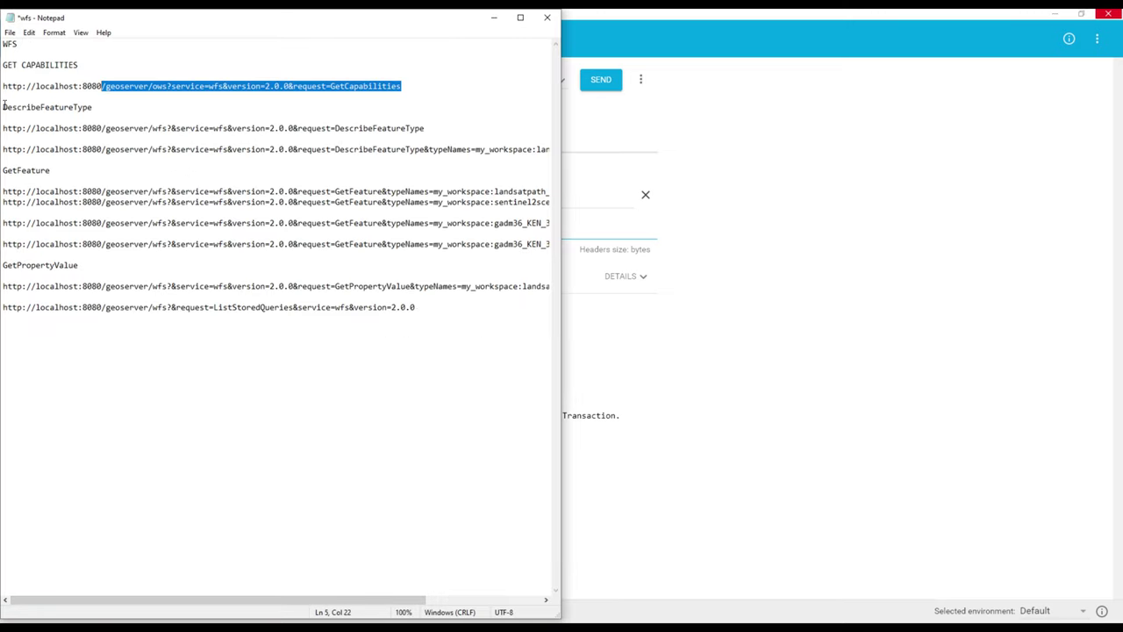
pyautogui.moveTo(561, 179); pyautogui.dragTo(866, 191)
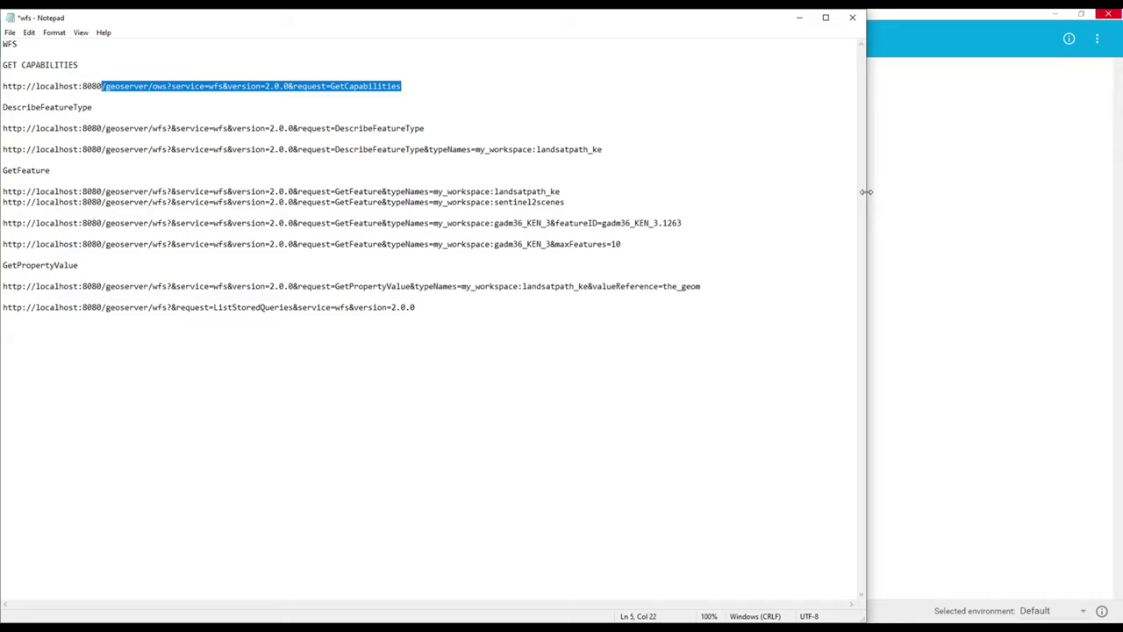
pyautogui.click(586, 190)
pyautogui.press('Return')
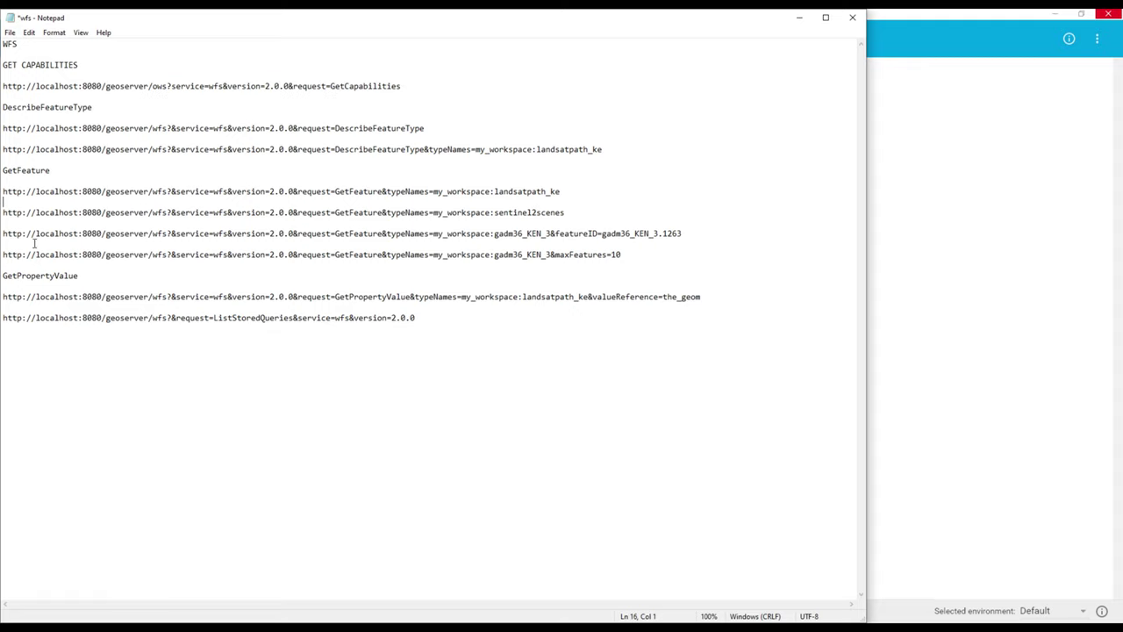
# - Examine the shared WFS base URL and the request=DescribeFeatureType parameter in the prepared URLs
pyautogui.moveTo(3, 191); pyautogui.dragTo(299, 193)
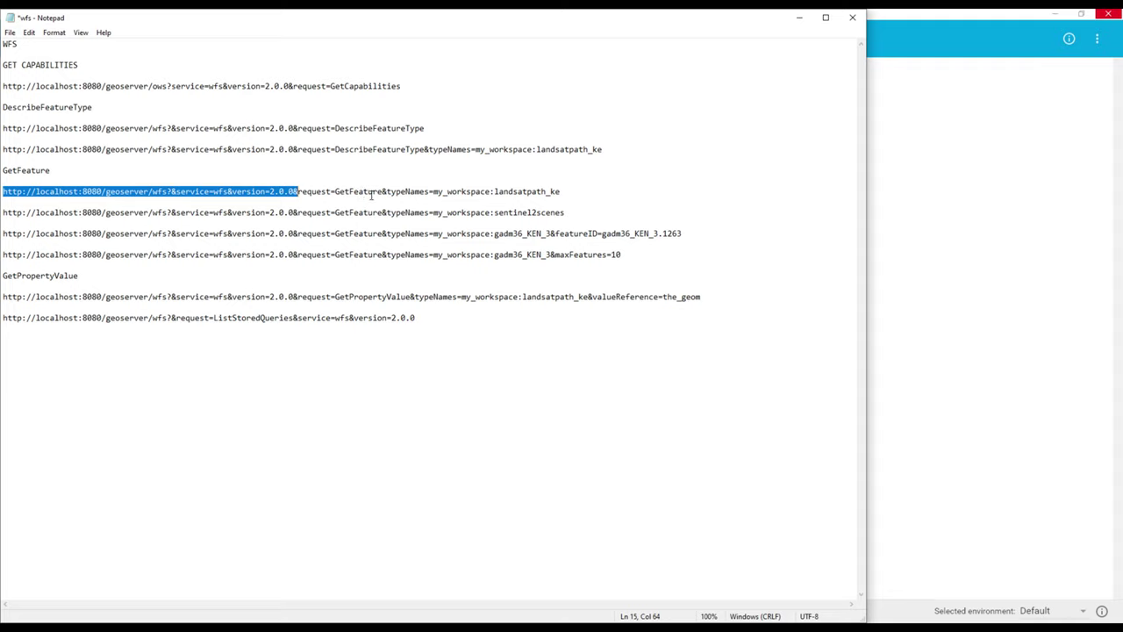
pyautogui.click(97, 106)
pyautogui.click(5, 104)
pyautogui.keyDown('shift'); pyautogui.click(122, 107); pyautogui.keyUp('shift')
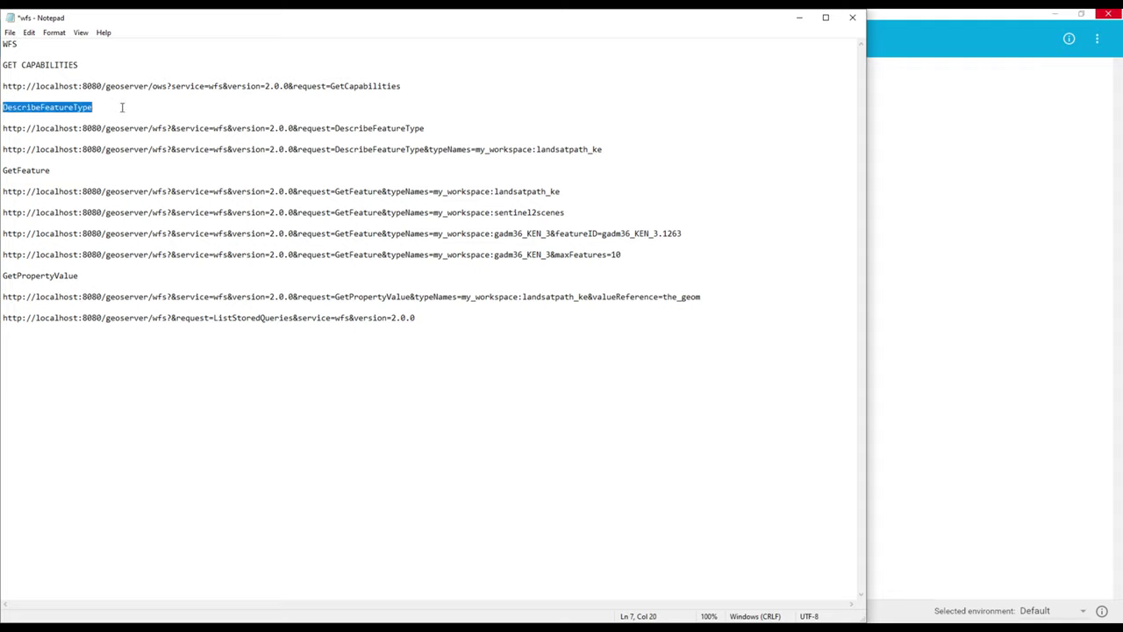
pyautogui.click(93, 104)
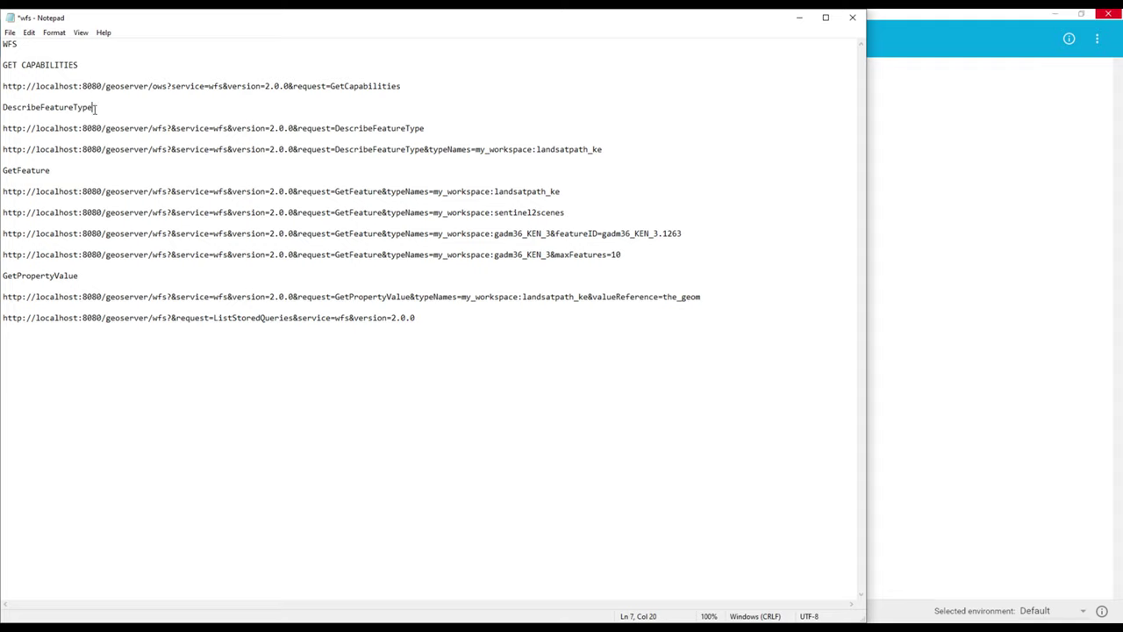
pyautogui.click(3, 128)
pyautogui.click(8, 129)
pyautogui.moveTo(297, 129); pyautogui.dragTo(427, 130)
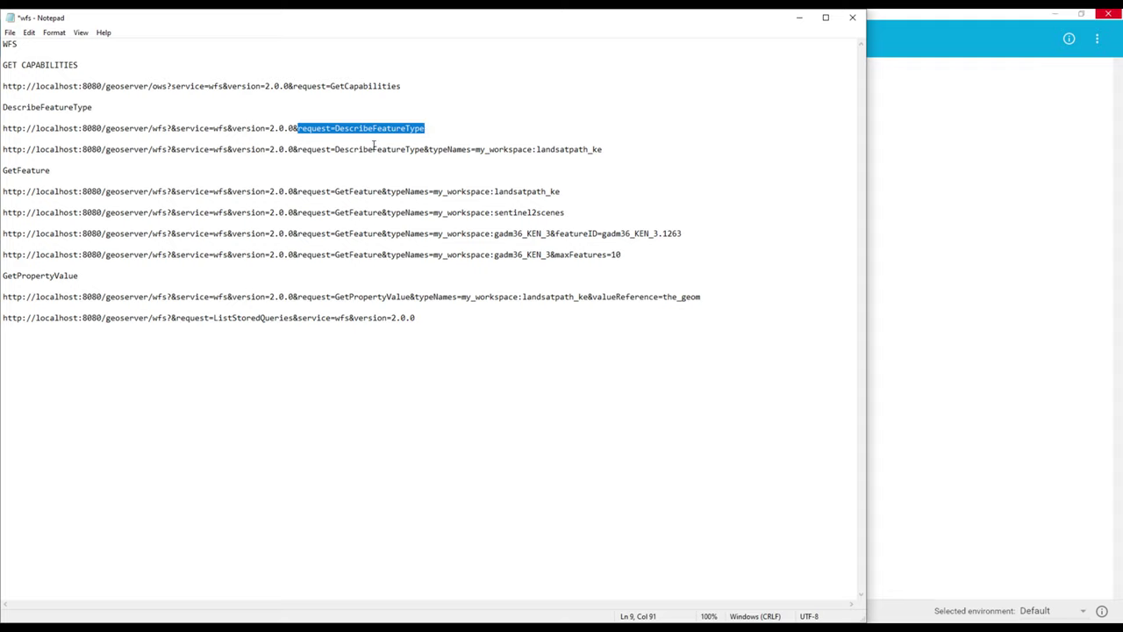
pyautogui.moveTo(425, 149); pyautogui.dragTo(298, 150)
# - Copy the DescribeFeatureType URL without typeNames, switch to Advanced REST client, replace the request URL with it and send the GET request
pyautogui.click(422, 128)
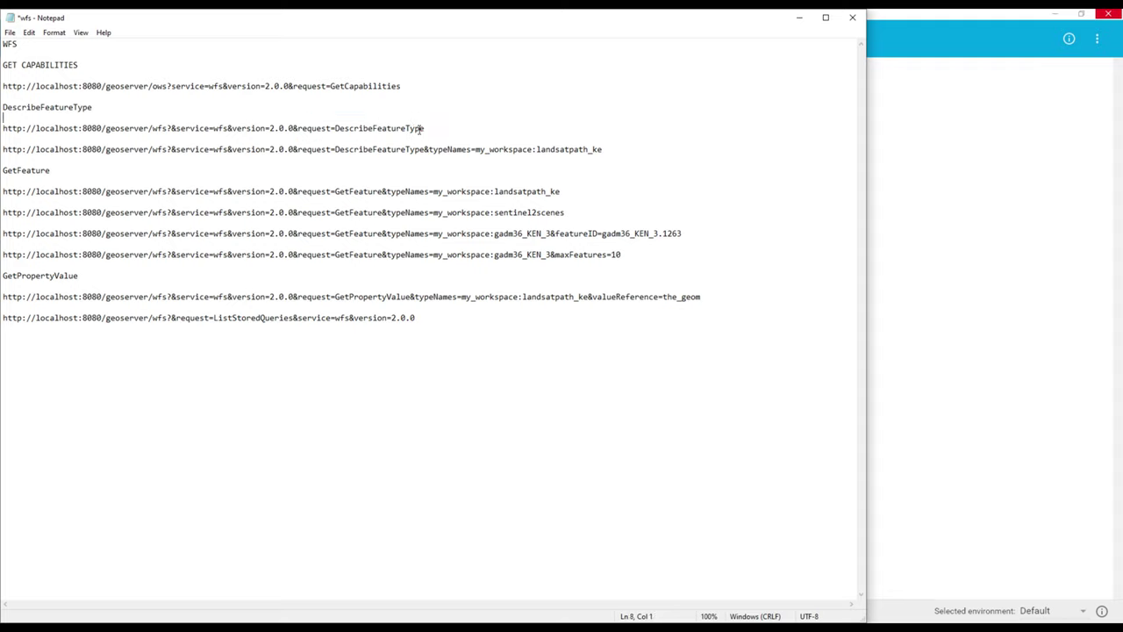
pyautogui.keyDown('shift'); pyautogui.click(3, 128); pyautogui.keyUp('shift')
pyautogui.hotkey('ctrl', 'c')
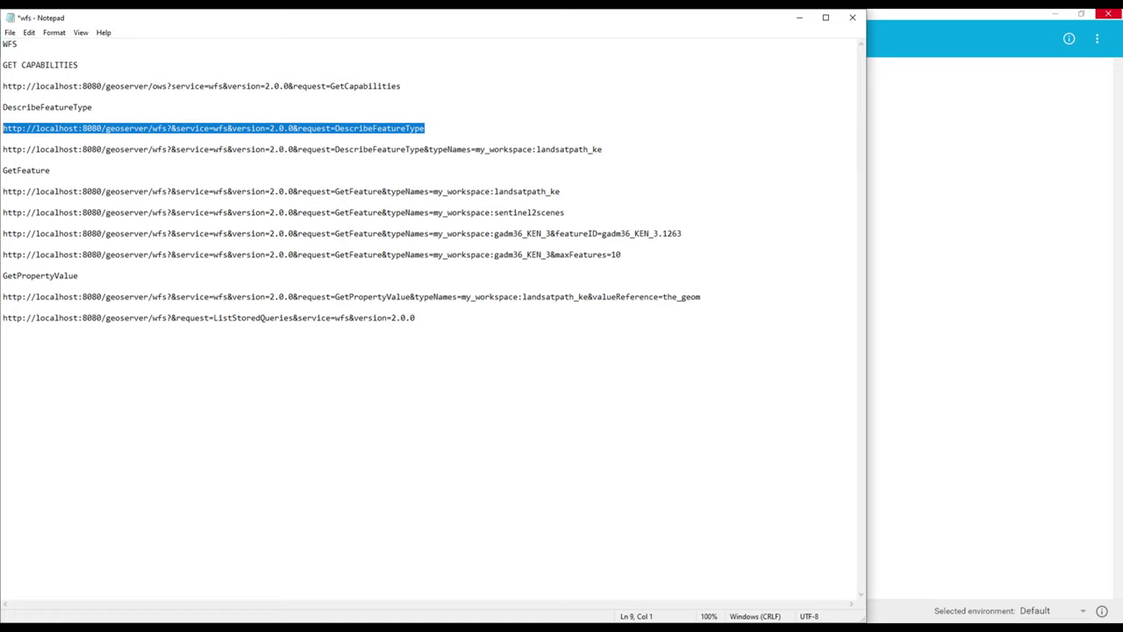
pyautogui.hotkey('alt', 'Tab')
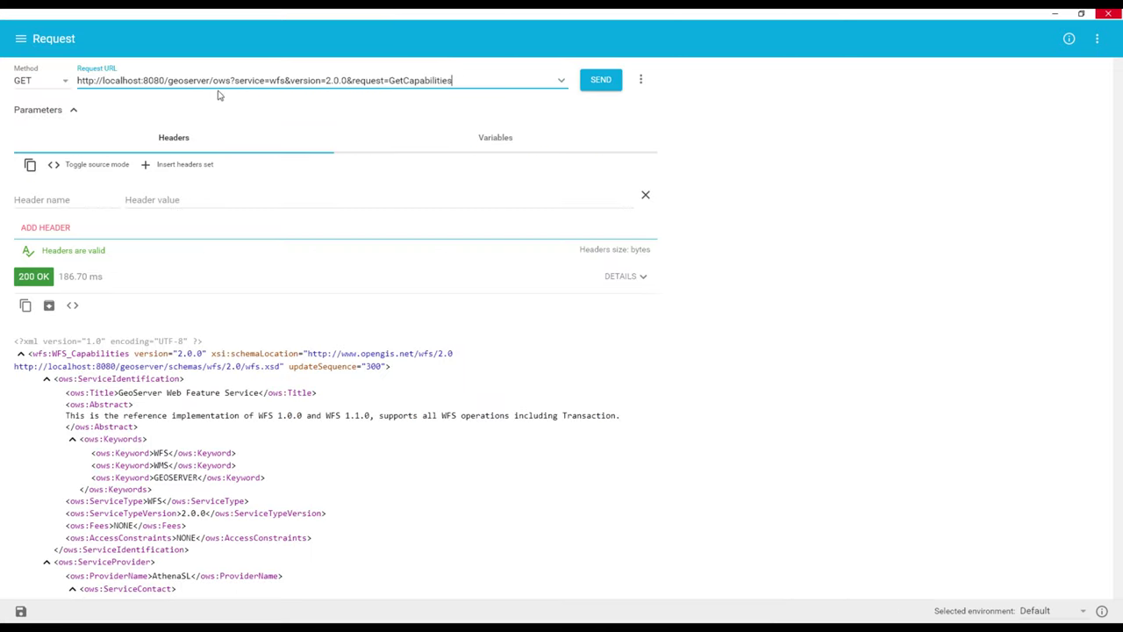
pyautogui.tripleClick(212, 79)
pyautogui.press('BackSpace')
pyautogui.hotkey('ctrl', 'v')
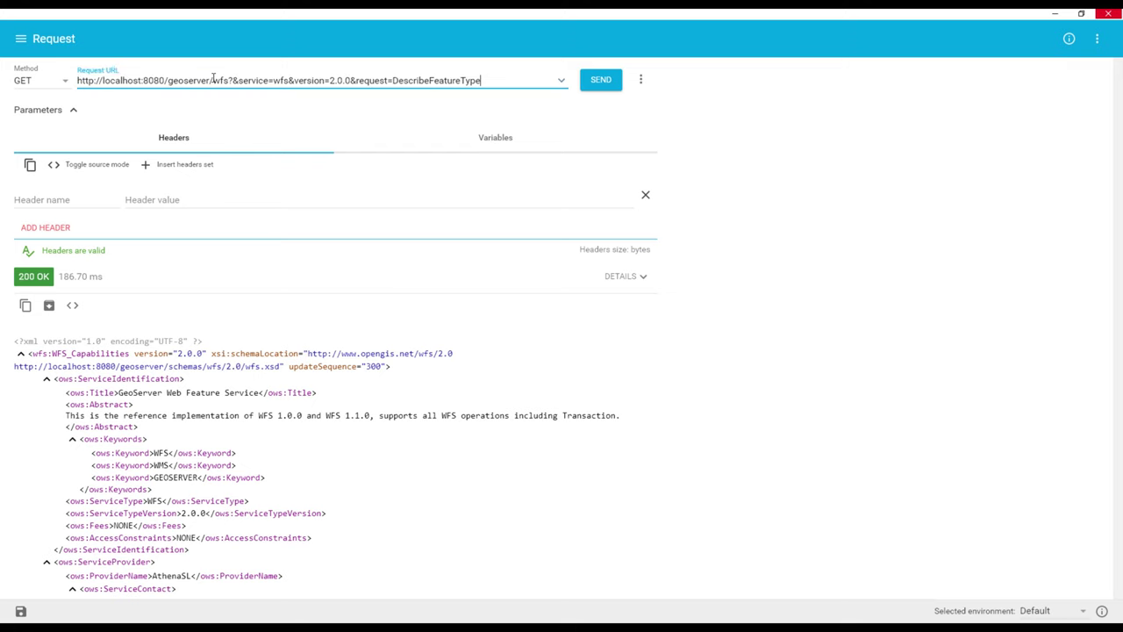
pyautogui.click(612, 82)
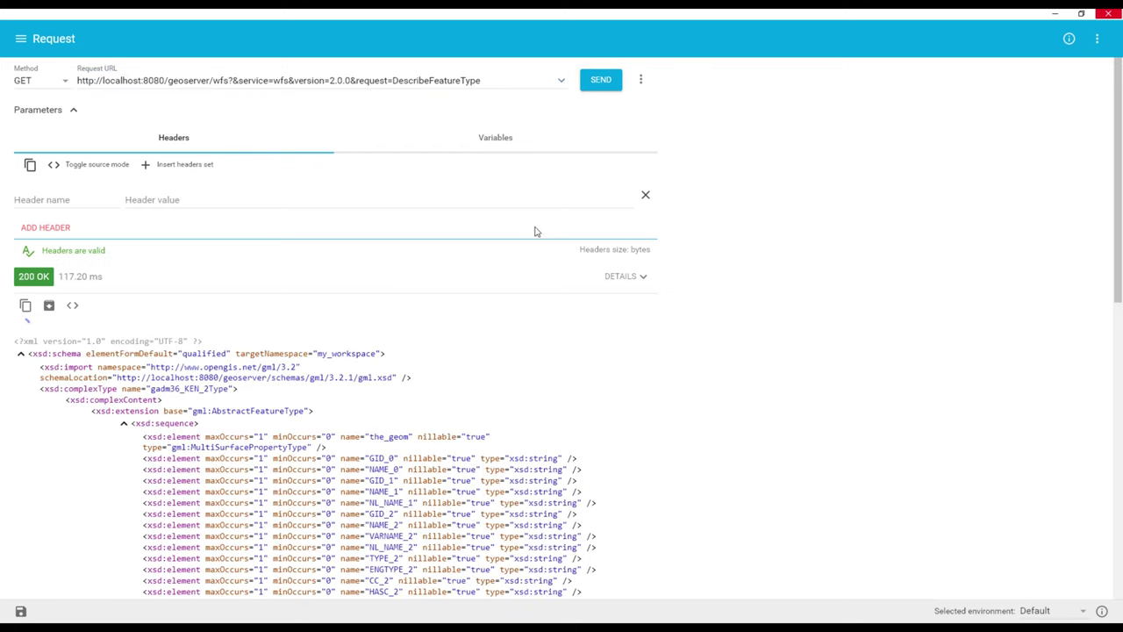
# - Compare the response's gadm36_KEN_2Type with the my_workspace:gadm36_KEN_2 layer in GeoServer's Layer Preview, and return to the response
pyautogui.scroll(-3, 587, 367)
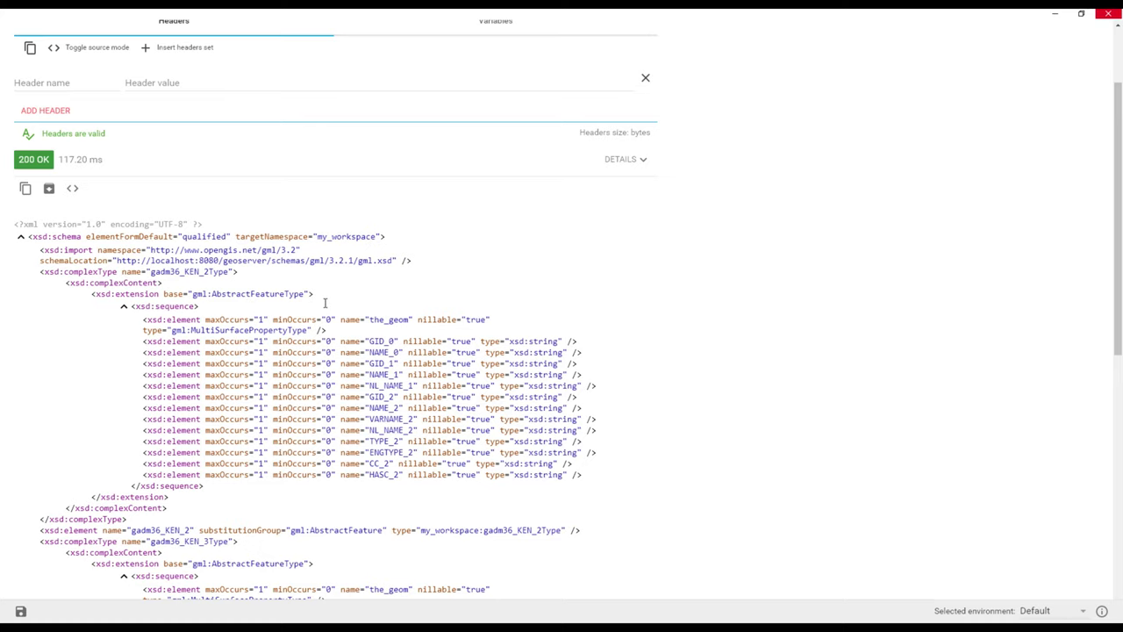
pyautogui.scroll(3, 326, 307)
pyautogui.scroll(-3, 325, 313)
pyautogui.moveTo(150, 272); pyautogui.dragTo(227, 272)
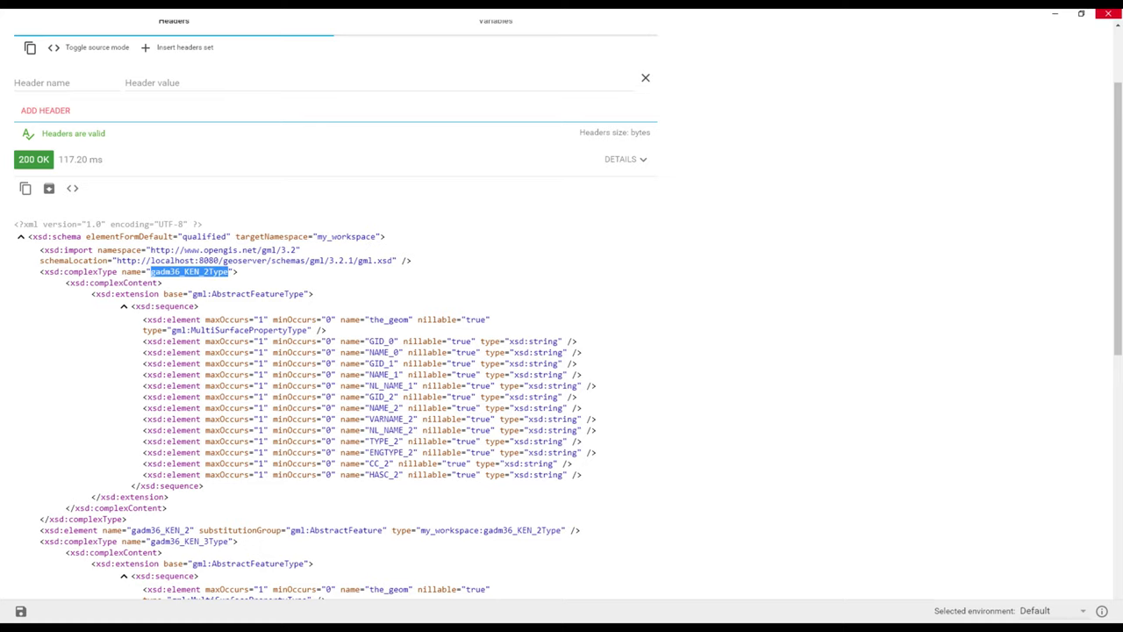
pyautogui.hotkey('alt', 'Tab')
pyautogui.moveTo(351, 18); pyautogui.dragTo(552, 120)
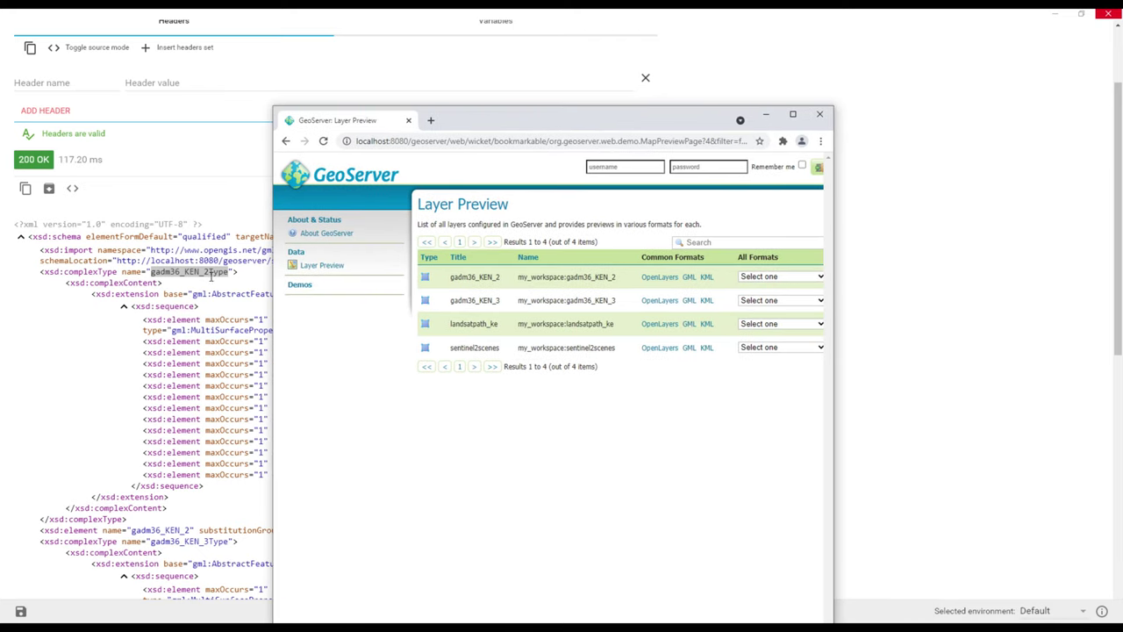
pyautogui.moveTo(615, 277); pyautogui.dragTo(516, 290)
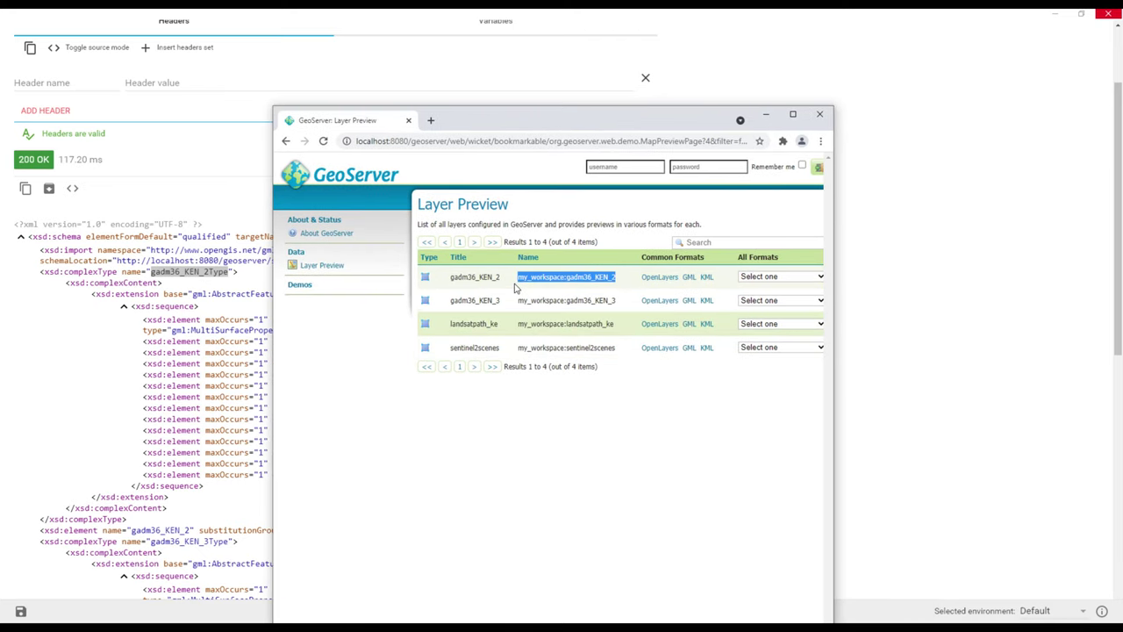
pyautogui.click(765, 114)
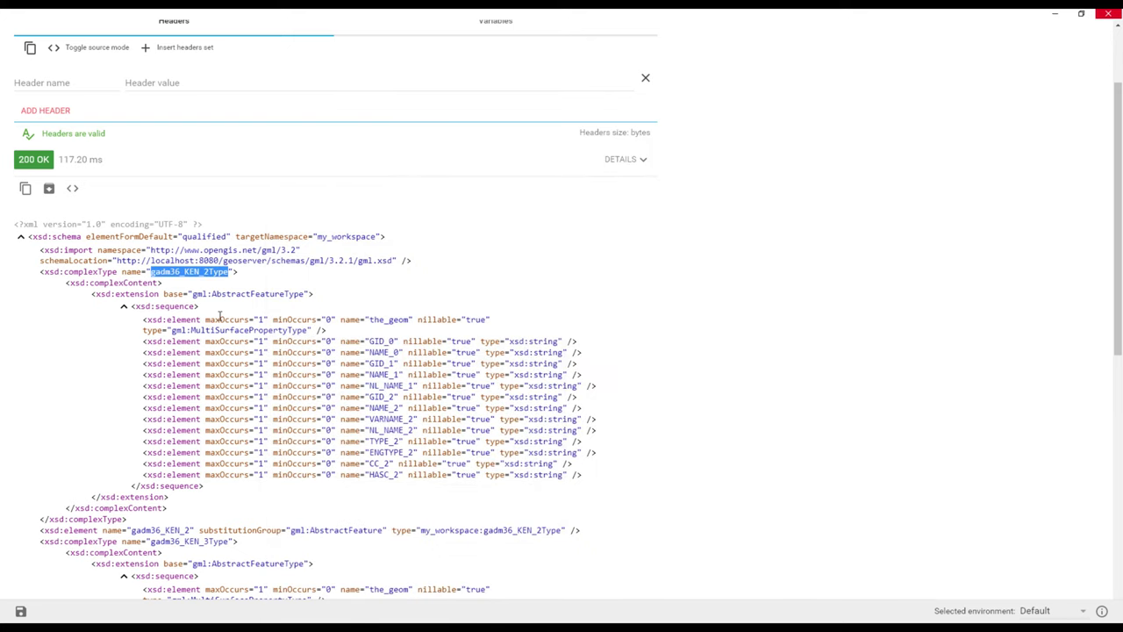
# - Examine the attribute elements of gadm36_KEN_2 and skim the remaining feature types through to the end of the schema
pyautogui.scroll(-1, 299, 376)
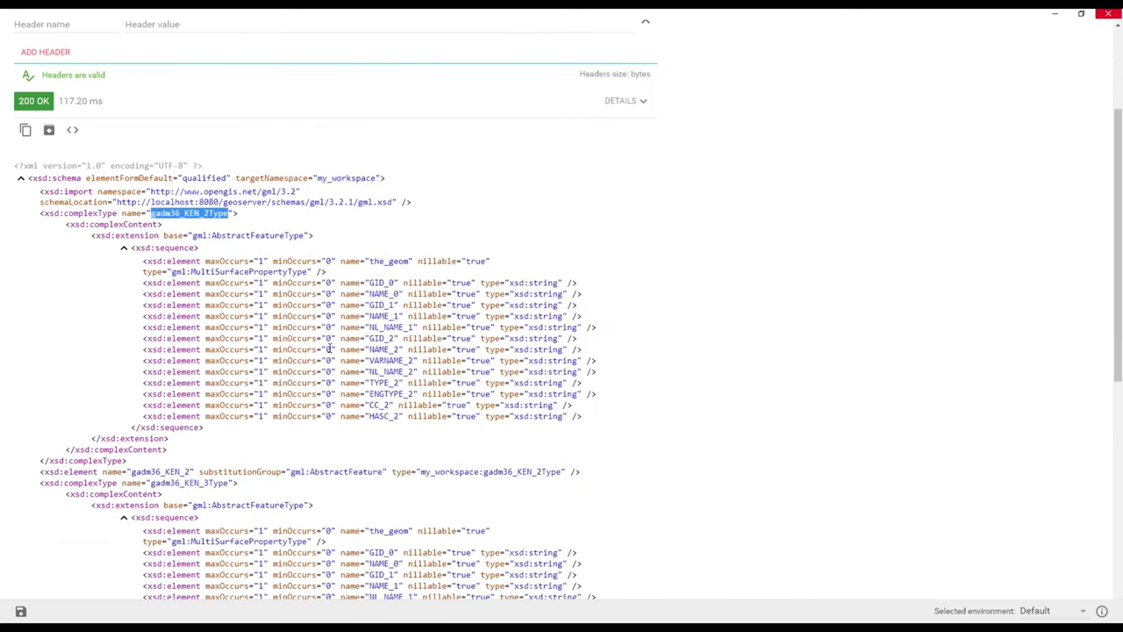
pyautogui.doubleClick(372, 281)
pyautogui.doubleClick(373, 295)
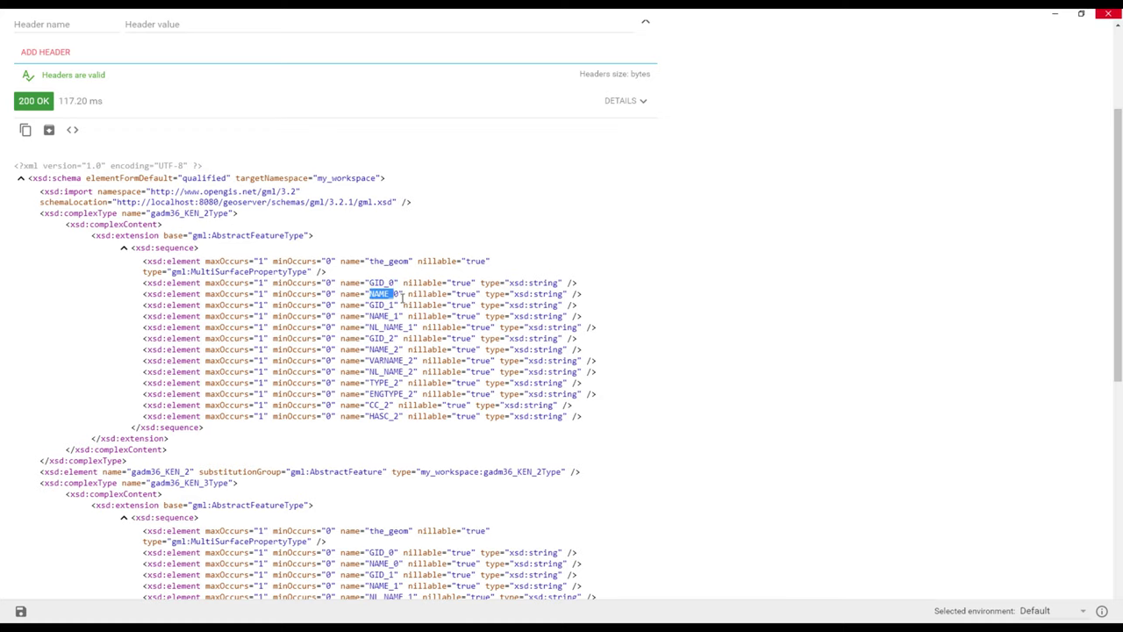
pyautogui.click(380, 304)
pyautogui.scroll(-2, 389, 386)
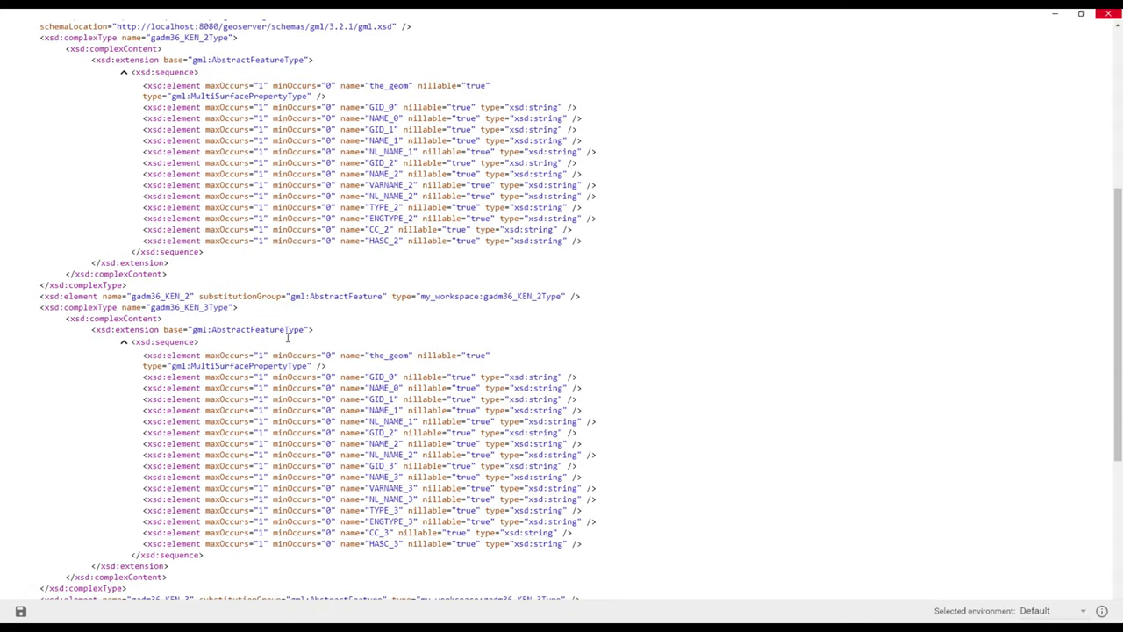
pyautogui.moveTo(130, 296); pyautogui.dragTo(187, 297)
pyautogui.scroll(1, 351, 405)
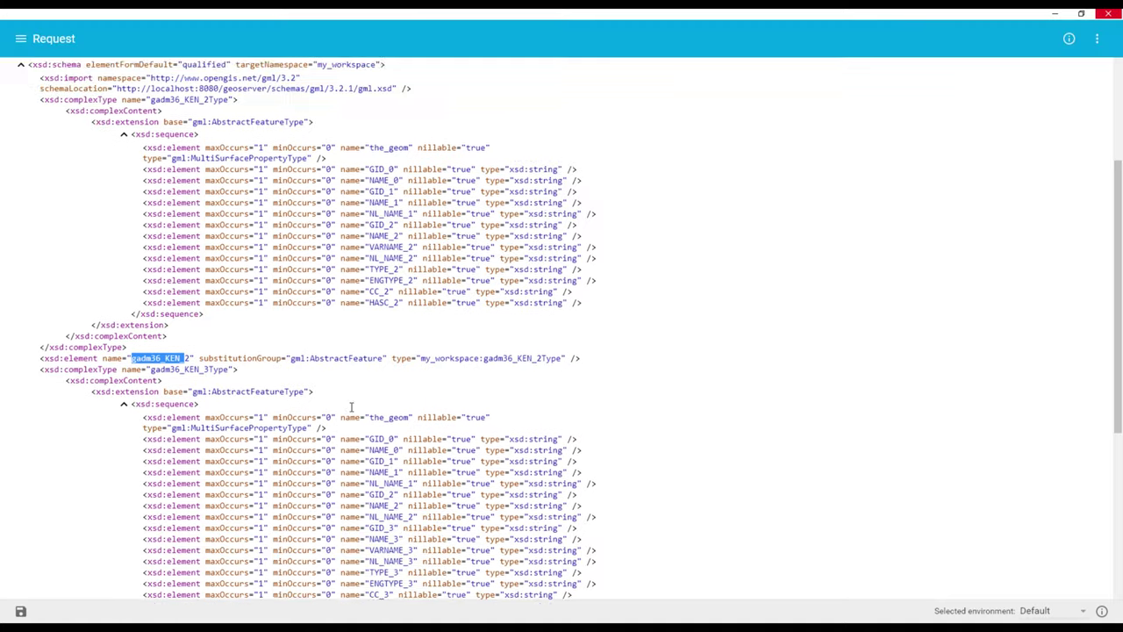
pyautogui.scroll(-2, 351, 408)
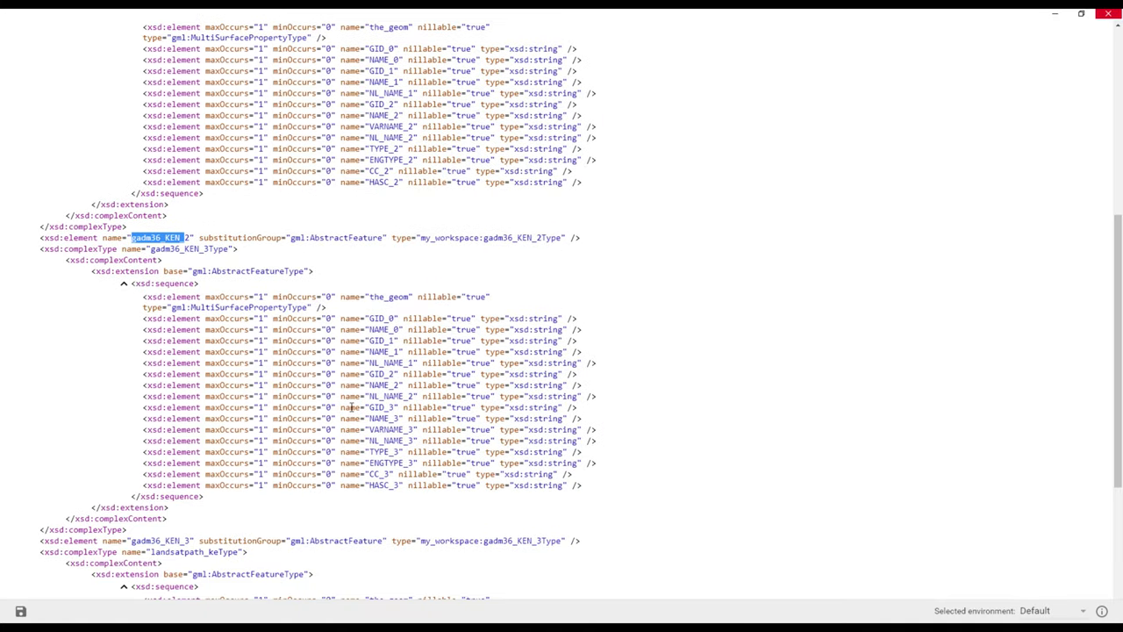
pyautogui.scroll(-5, 351, 408)
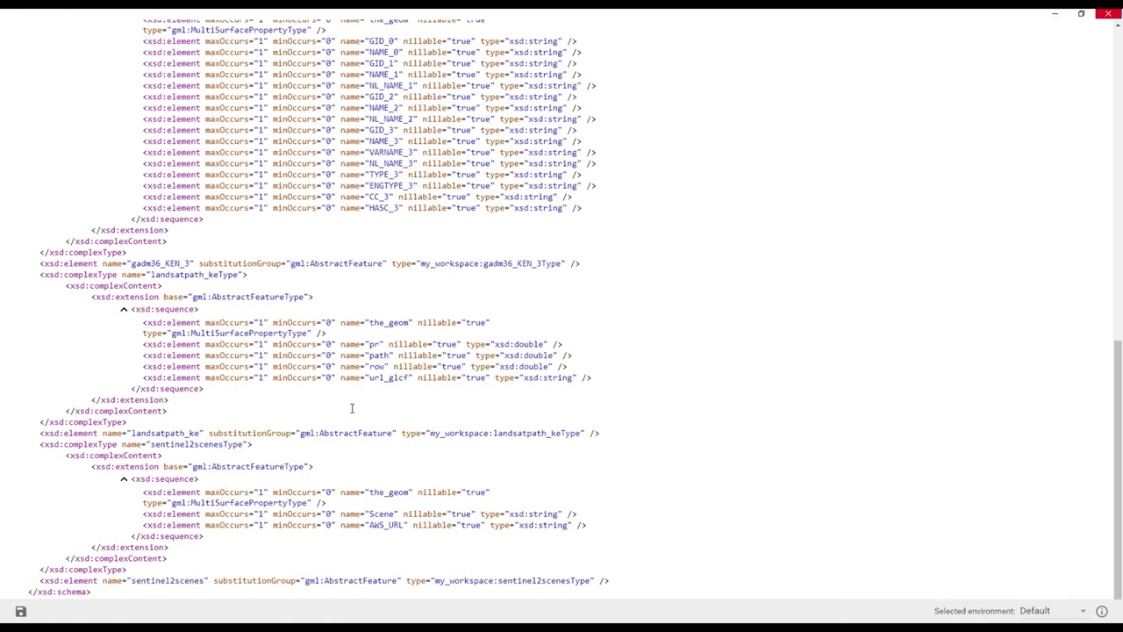
pyautogui.scroll(11, 351, 408)
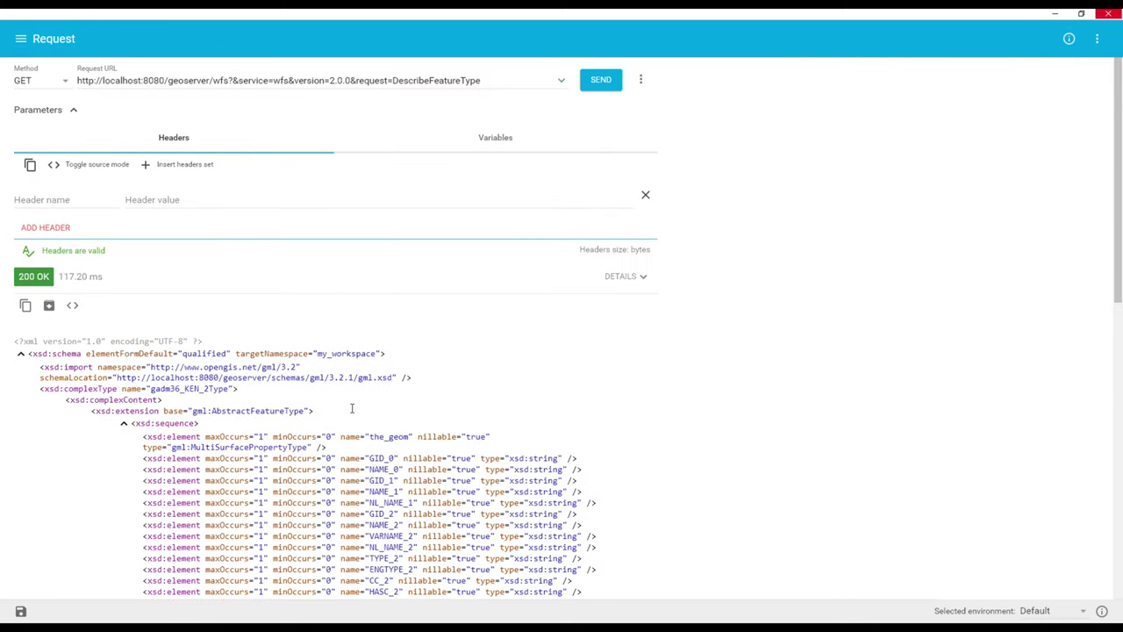
# - Examine the pr, path, row and url_glcf attributes of landsatpath_keType in the response
pyautogui.scroll(-5, 351, 408)
pyautogui.scroll(-1, 351, 409)
pyautogui.scroll(1, 226, 144)
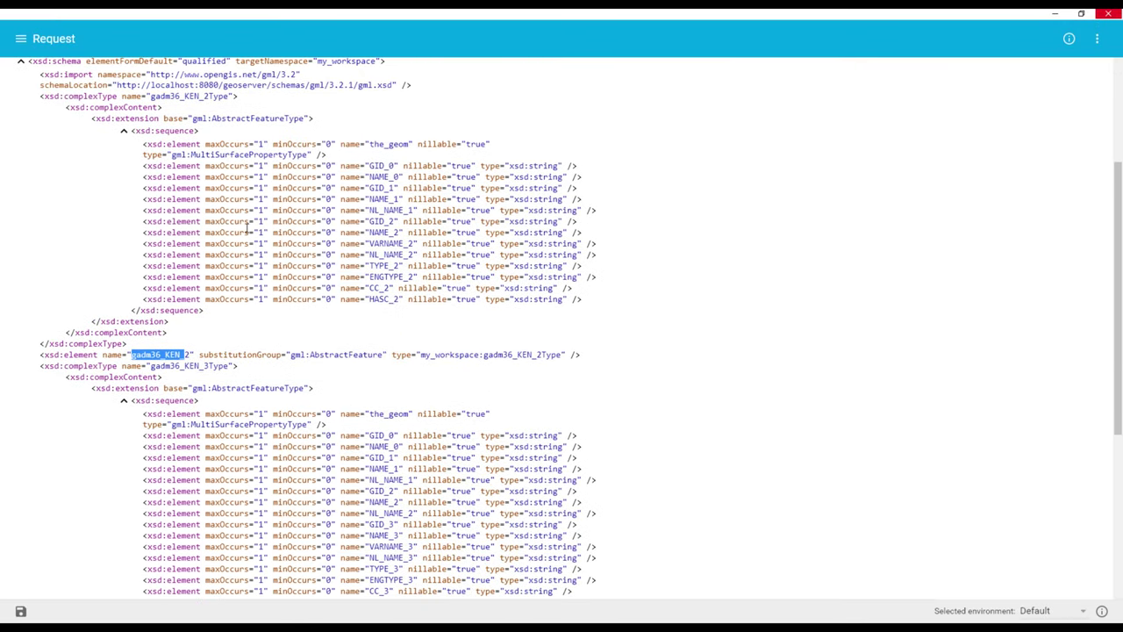
pyautogui.click(364, 346)
pyautogui.scroll(-6, 364, 351)
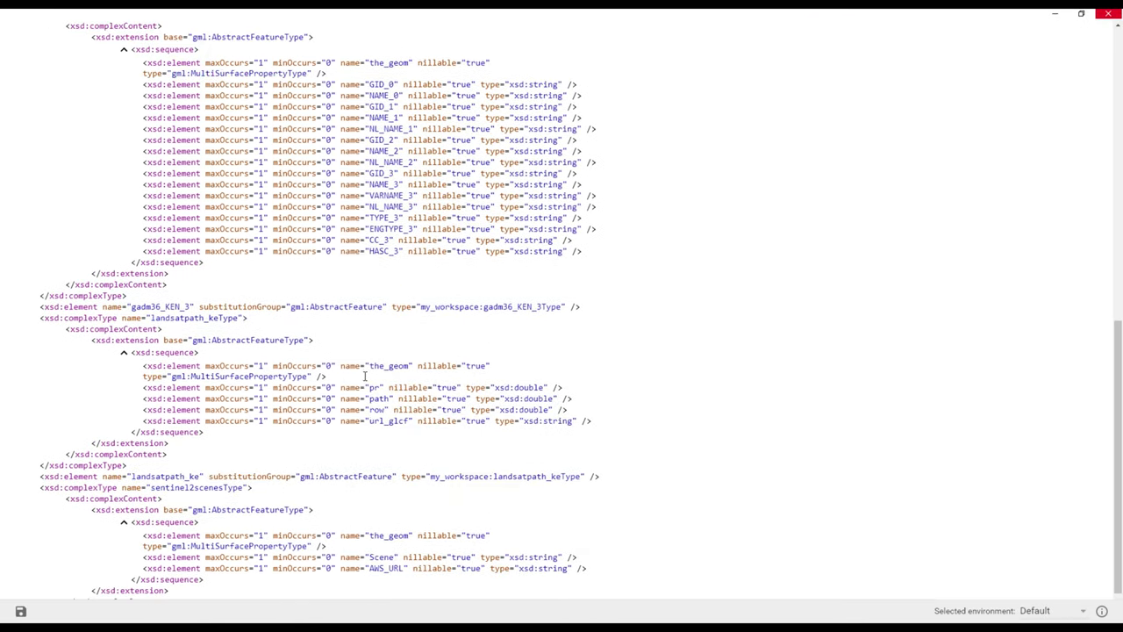
pyautogui.moveTo(367, 387); pyautogui.dragTo(408, 422)
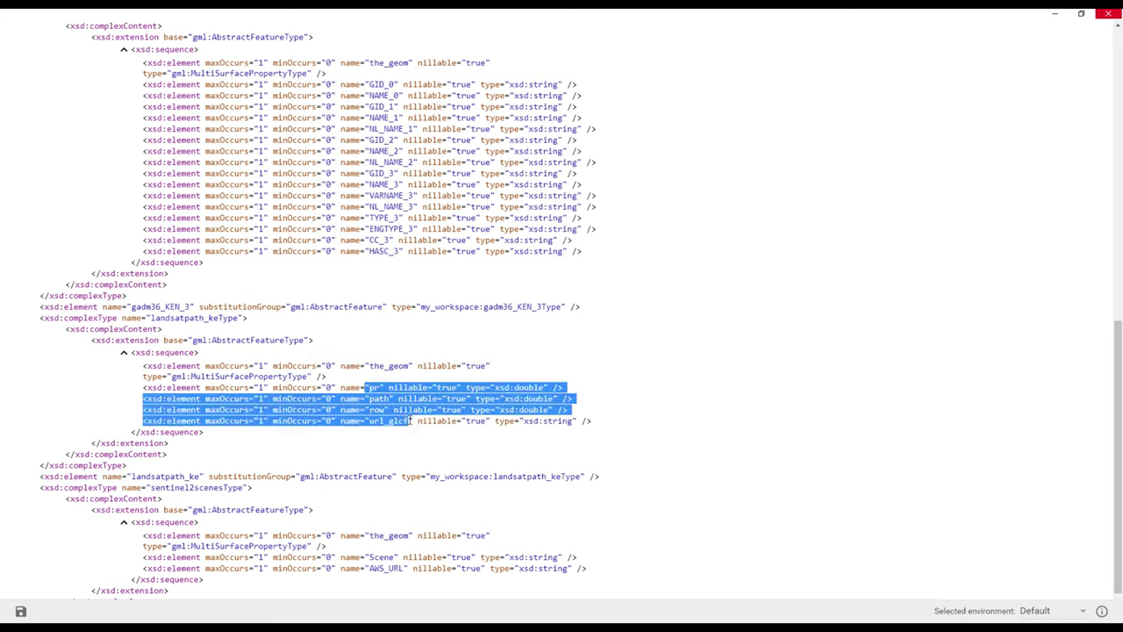
pyautogui.click(377, 425)
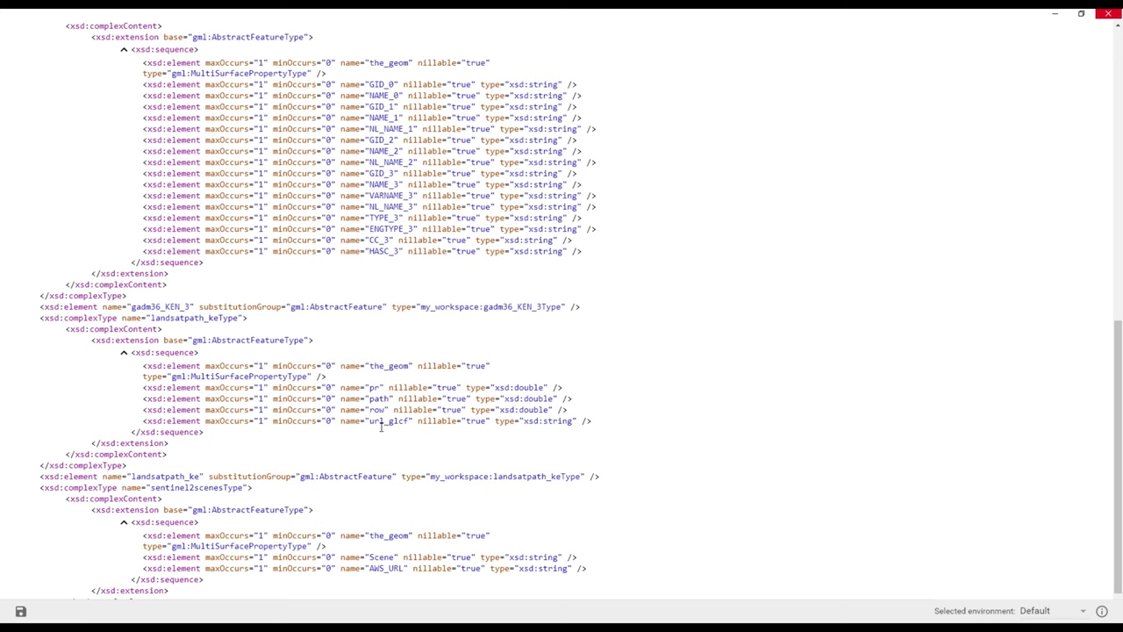
# - Arrange the REST client and GeoServer's Layer Preview side by side, with landsatpath_keType in view in the response
pyautogui.moveTo(493, 13); pyautogui.dragTo(1, 183)
pyautogui.press('Escape')
pyautogui.hotkey('alt', 'Tab')
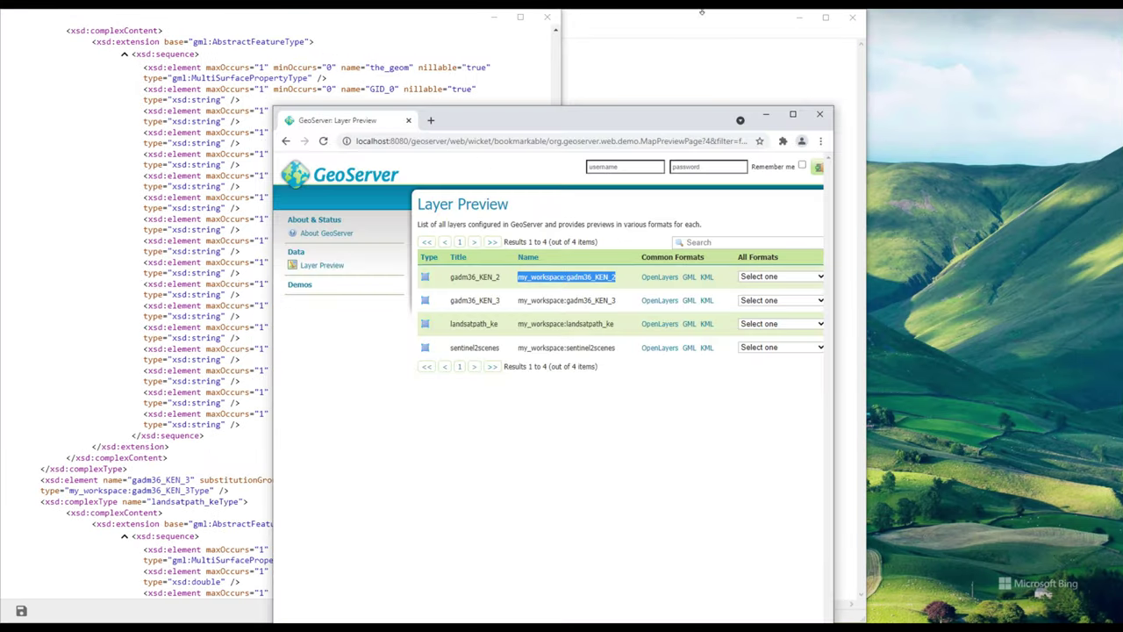
pyautogui.press('super+Right')
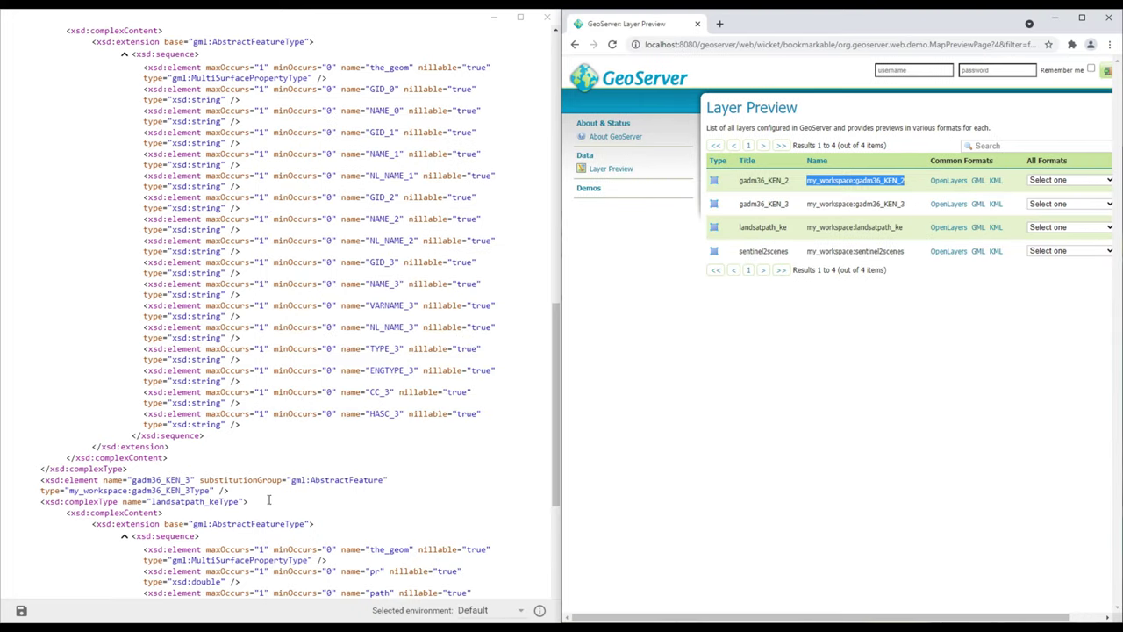
pyautogui.scroll(-5, 269, 500)
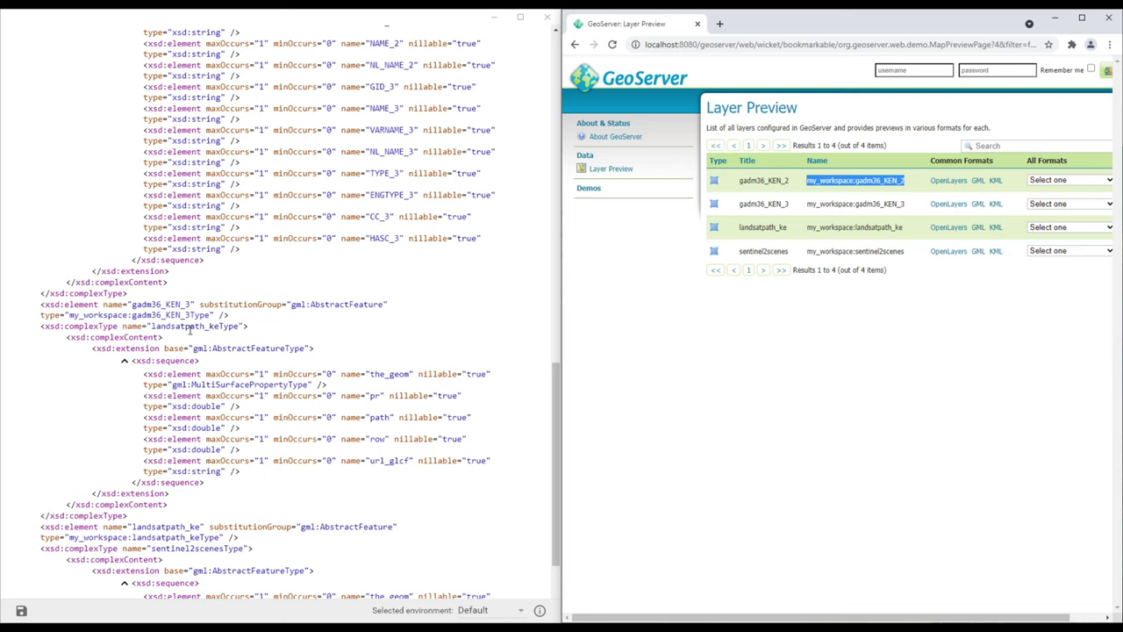
pyautogui.click(152, 326)
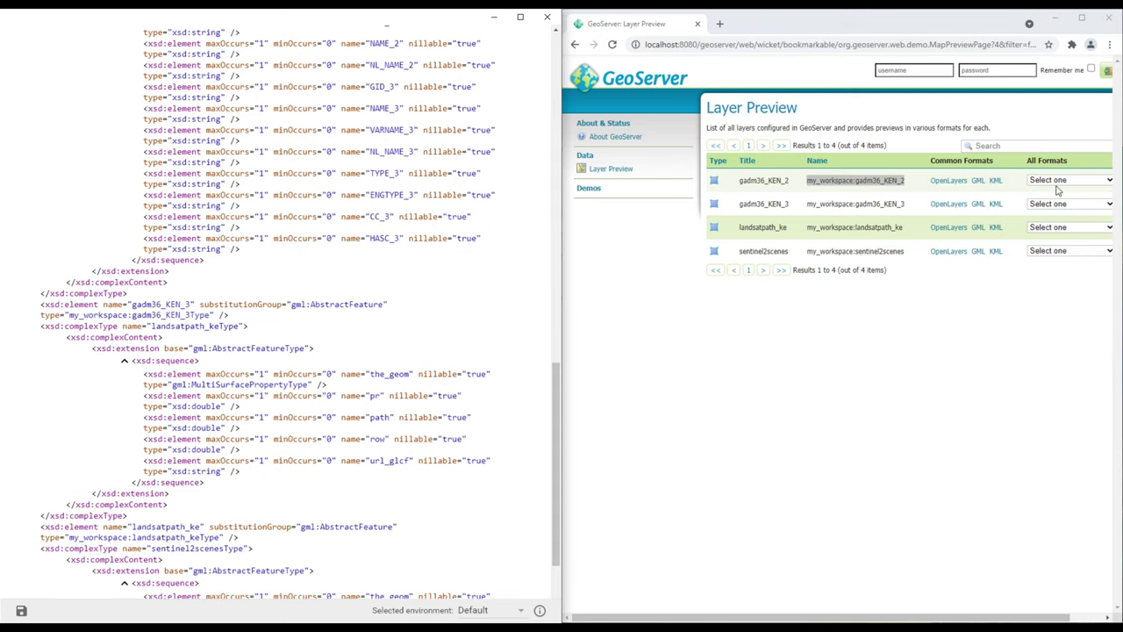
# - Preview the landsatpath_ke layer in OpenLayers and query the attributes of a scene near the middle of the map
pyautogui.click(949, 252)
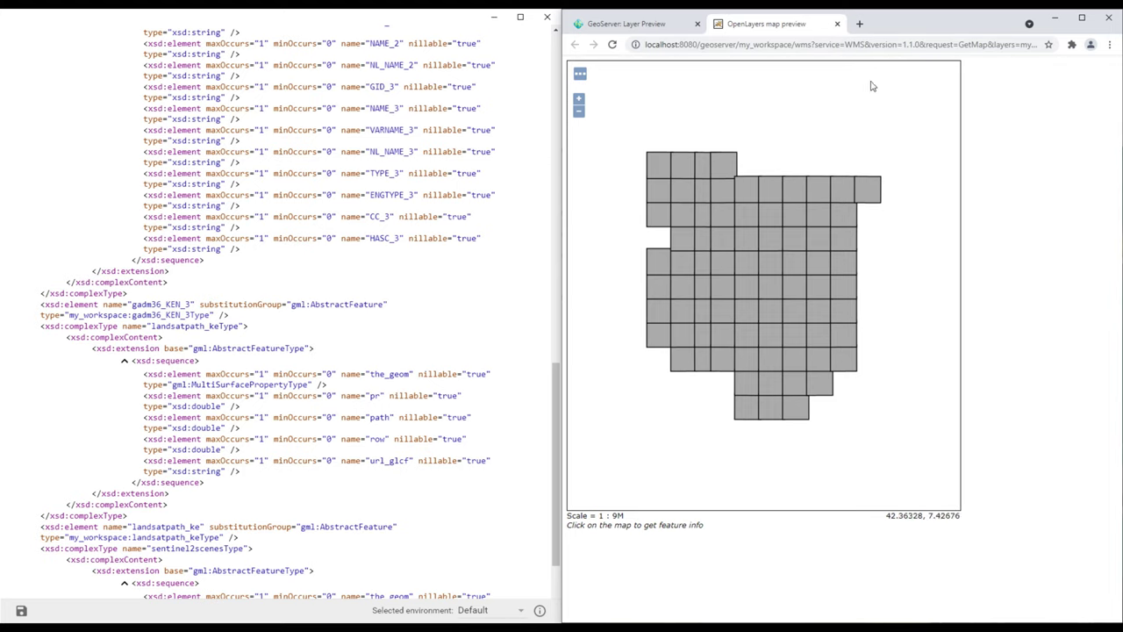
pyautogui.click(838, 23)
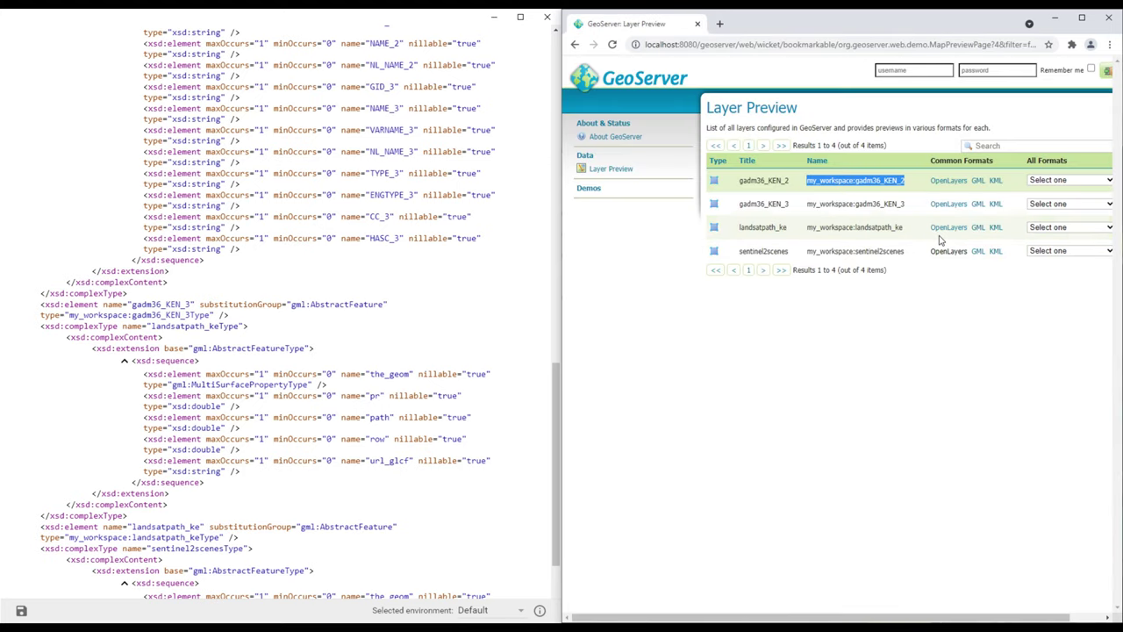
pyautogui.click(943, 236)
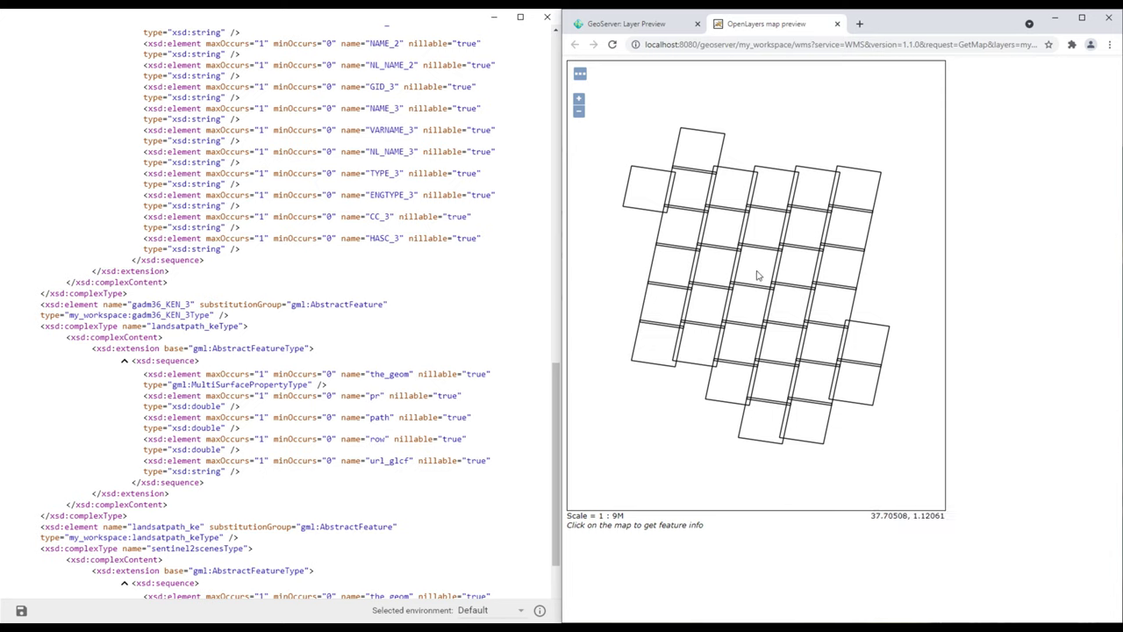
pyautogui.click(758, 274)
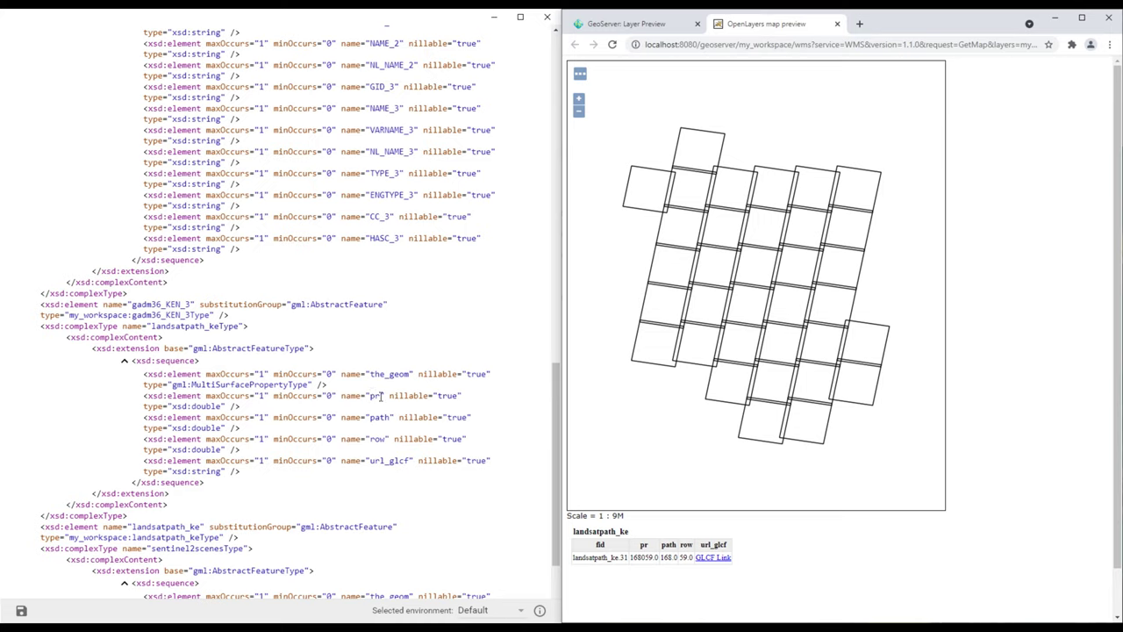
# - Compare the landsatpath_ke geometry element the_geom with the map preview, and look over sentinel2scenesType in the schema
pyautogui.moveTo(371, 371); pyautogui.dragTo(406, 370)
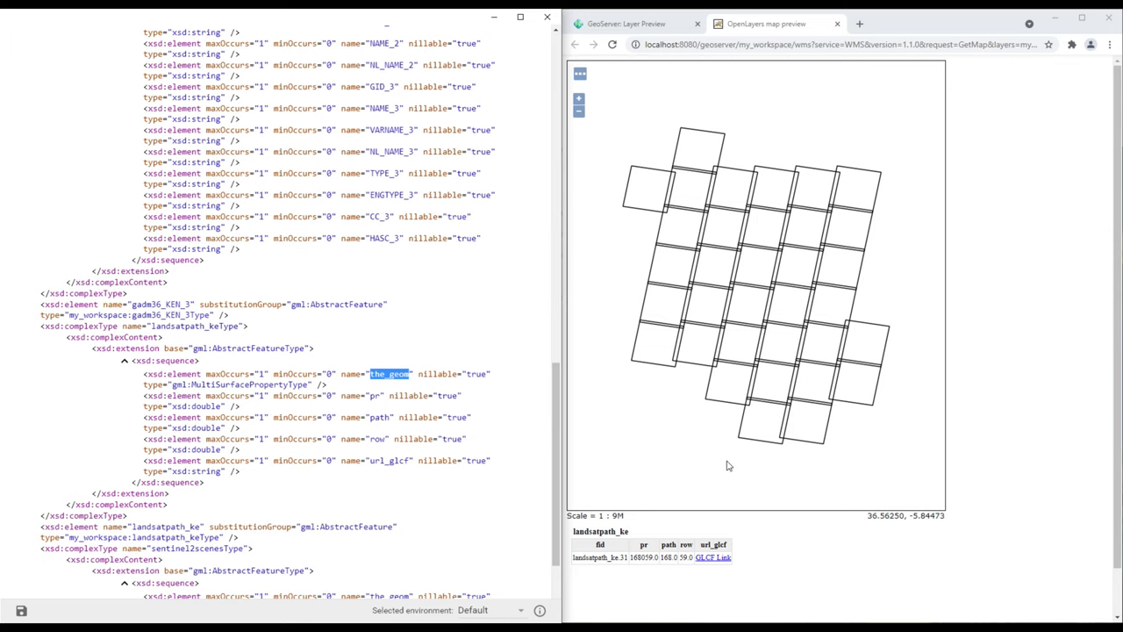
pyautogui.scroll(-1, 730, 465)
pyautogui.scroll(1, 719, 432)
pyautogui.scroll(-3, 446, 422)
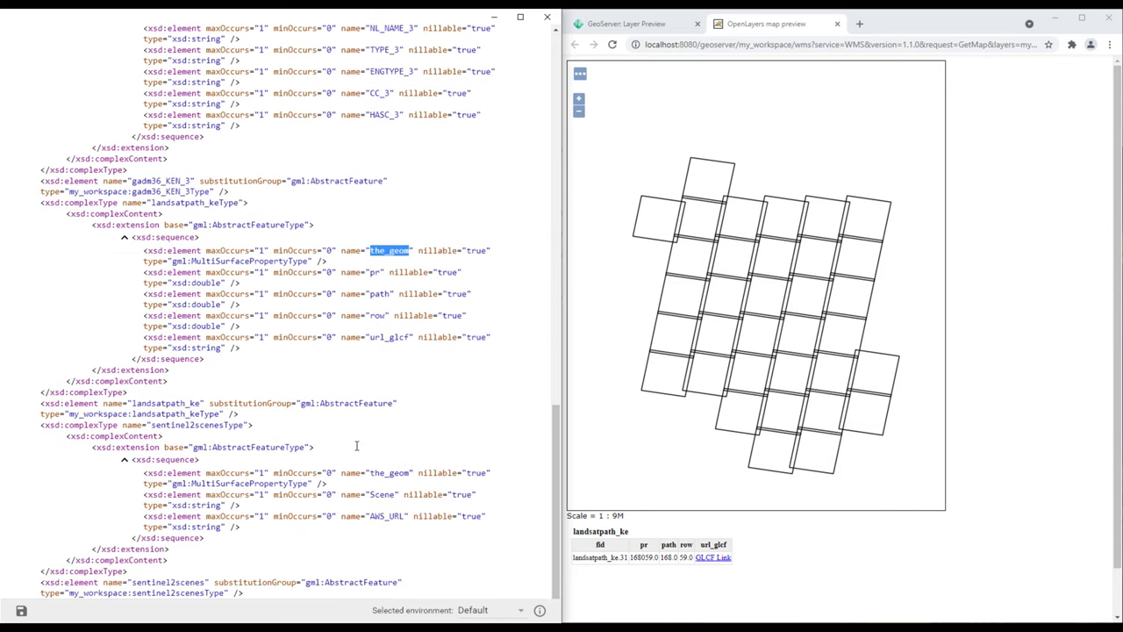
# - Close the OpenLayers map preview and copy the DescribeFeatureType URL with typeNames=my_workspace:landsatpath_ke from the wfs notes in Notepad
pyautogui.scroll(4, 357, 446)
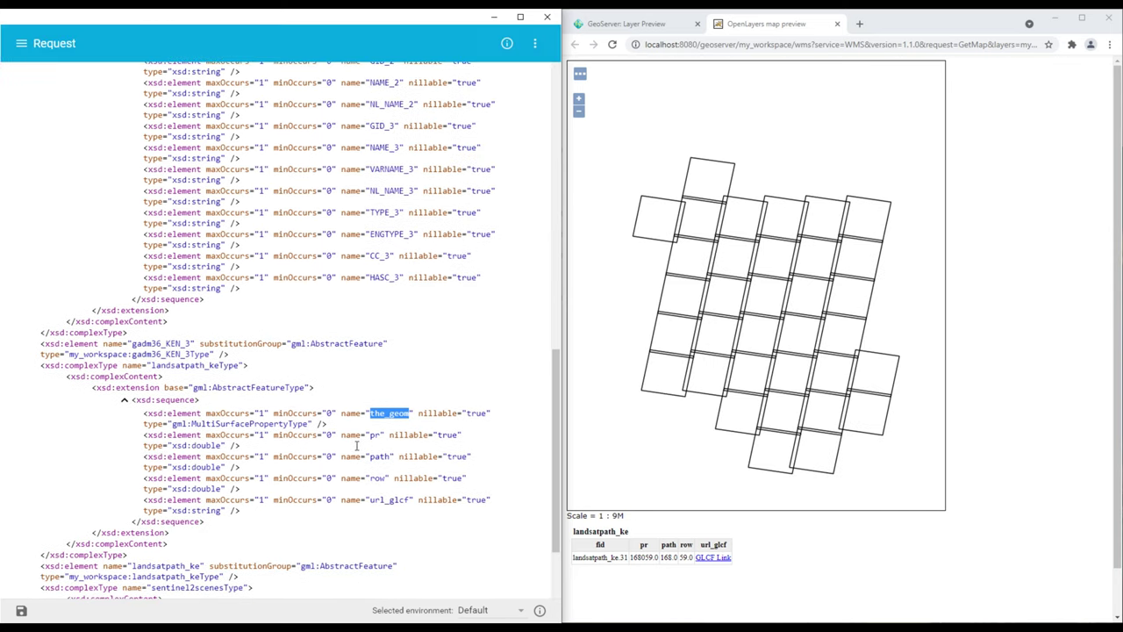
pyautogui.click(837, 24)
pyautogui.hotkey('alt', 'Tab')
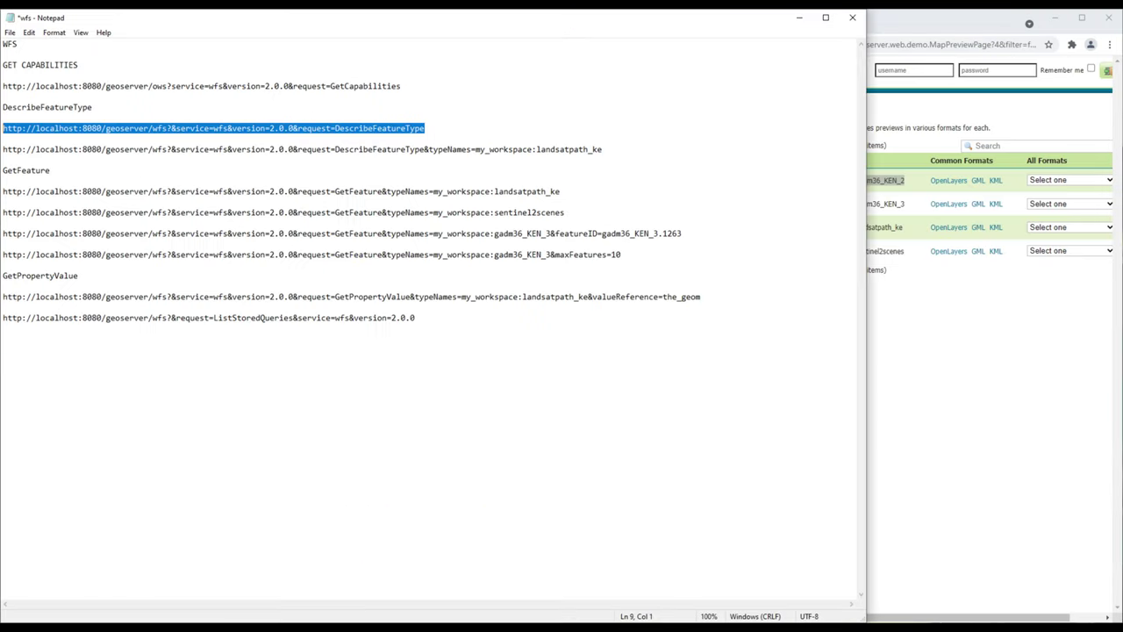
pyautogui.click(4, 150)
pyautogui.hotkey('shift', 'End')
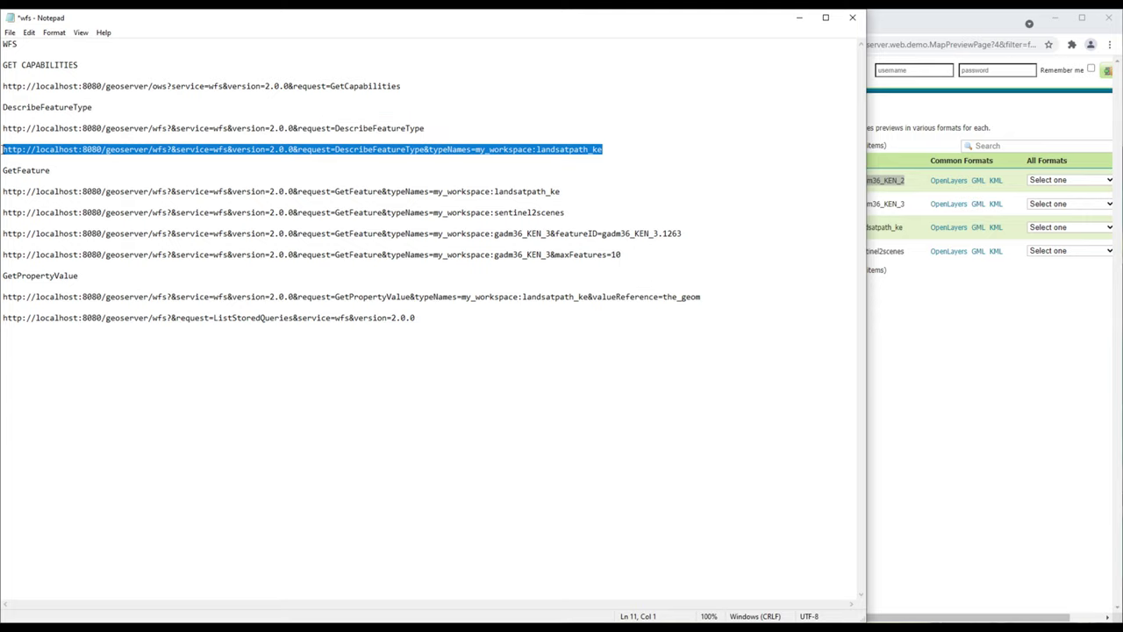
pyautogui.click(622, 143)
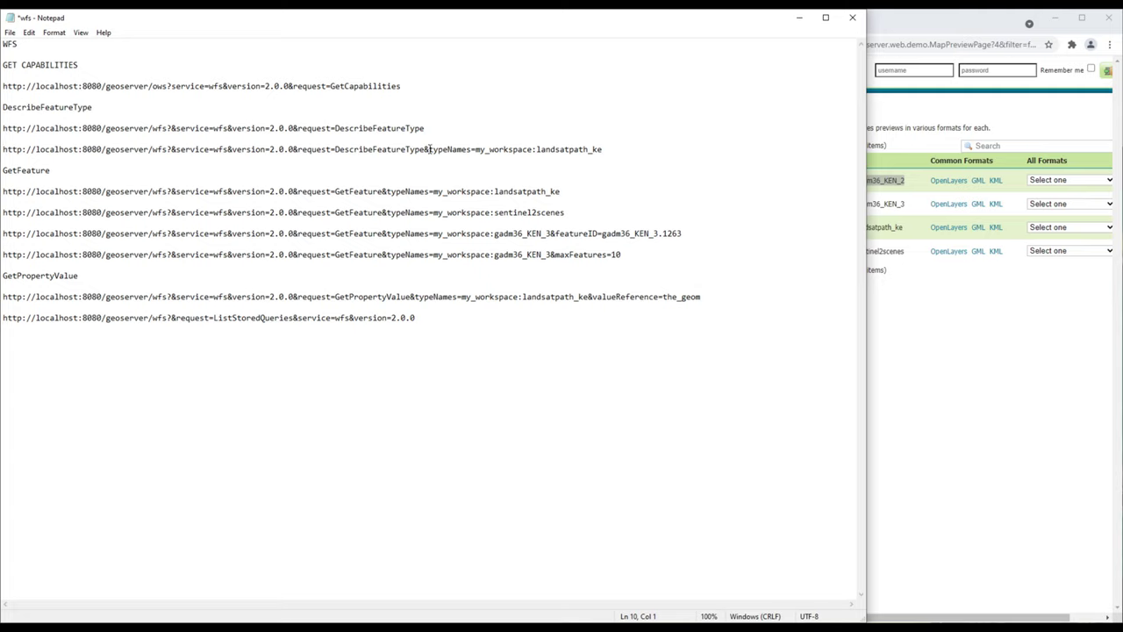
pyautogui.moveTo(429, 149); pyautogui.dragTo(3, 147)
pyautogui.click(605, 150)
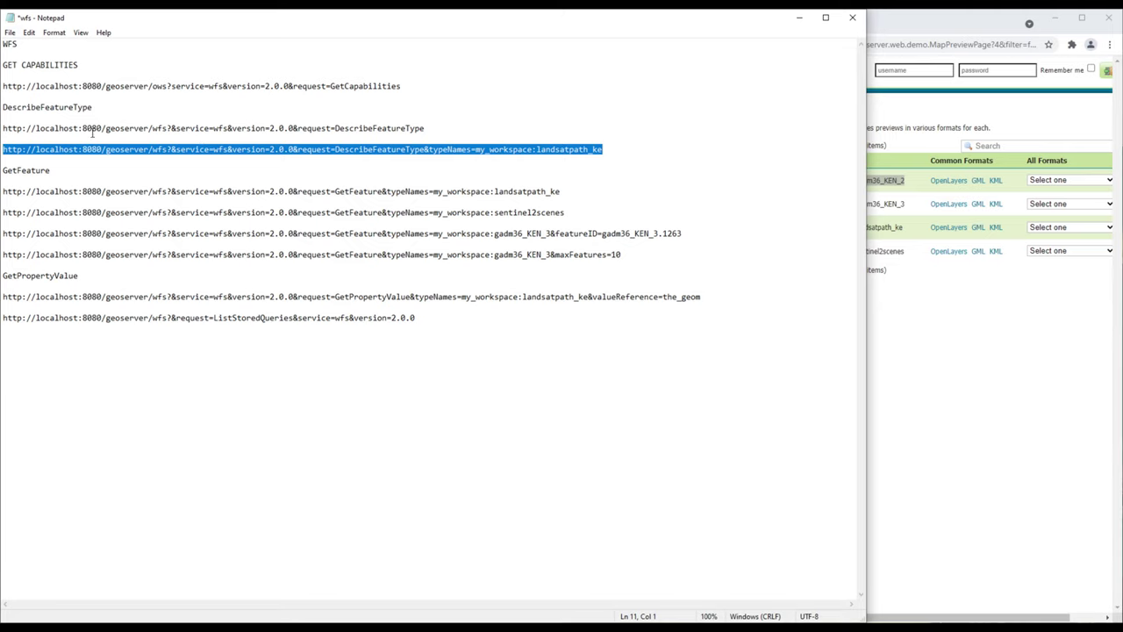
# - Switch back to the REST client, maximize its window, and send the copied DescribeFeatureType request for my_workspace:landsatpath_ke
pyautogui.click(911, 379)
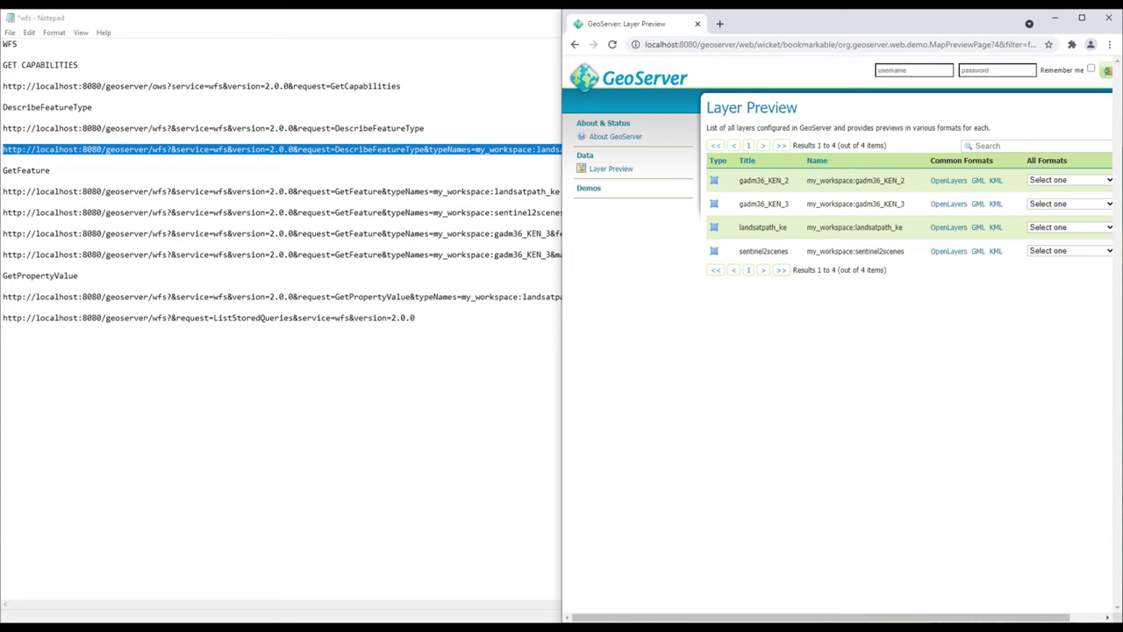
pyautogui.hotkey('alt', 'Tab')
pyautogui.scroll(10, 406, 289)
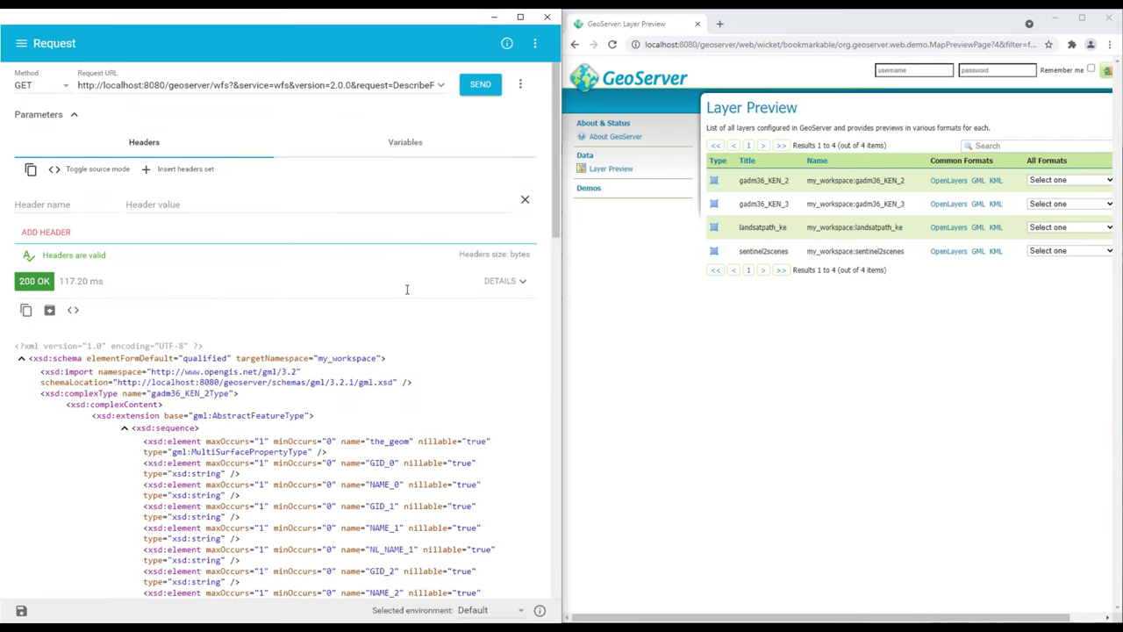
pyautogui.scroll(-1, 406, 290)
pyautogui.click(520, 17)
pyautogui.scroll(1, 375, 155)
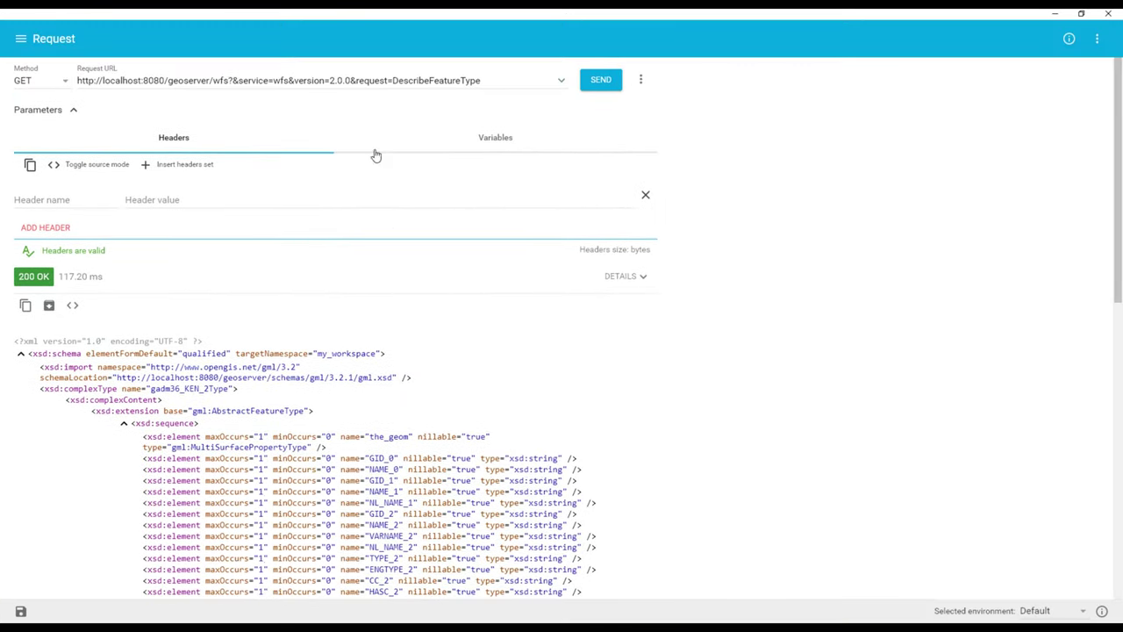
pyautogui.click(371, 80)
pyautogui.hotkey('ctrl', 'a')
pyautogui.hotkey('ctrl', 'v')
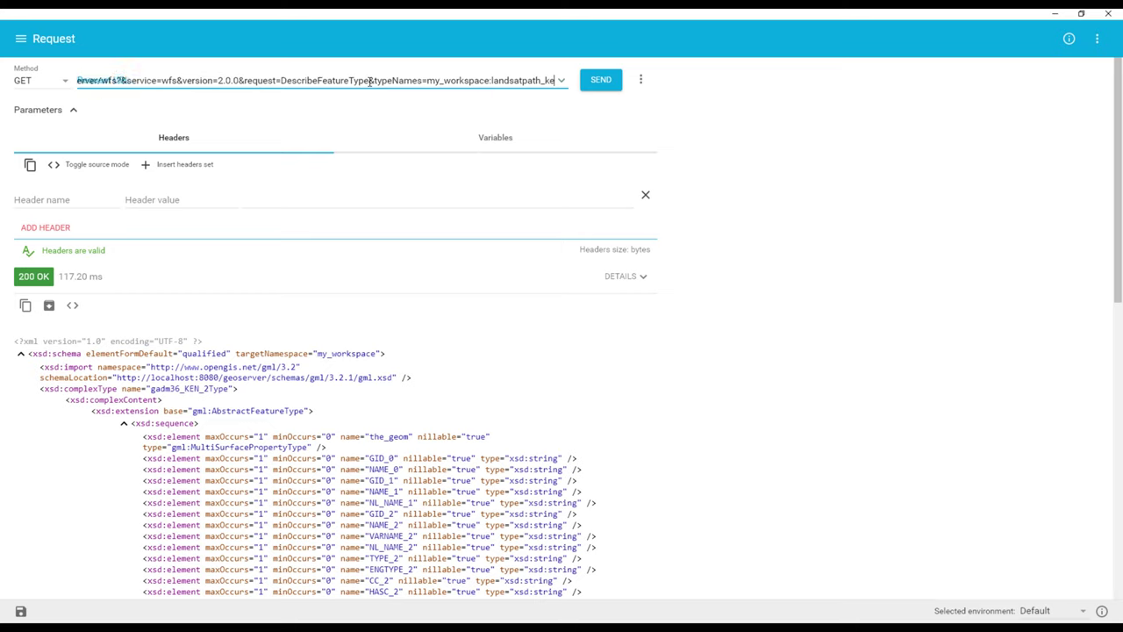
pyautogui.click(614, 80)
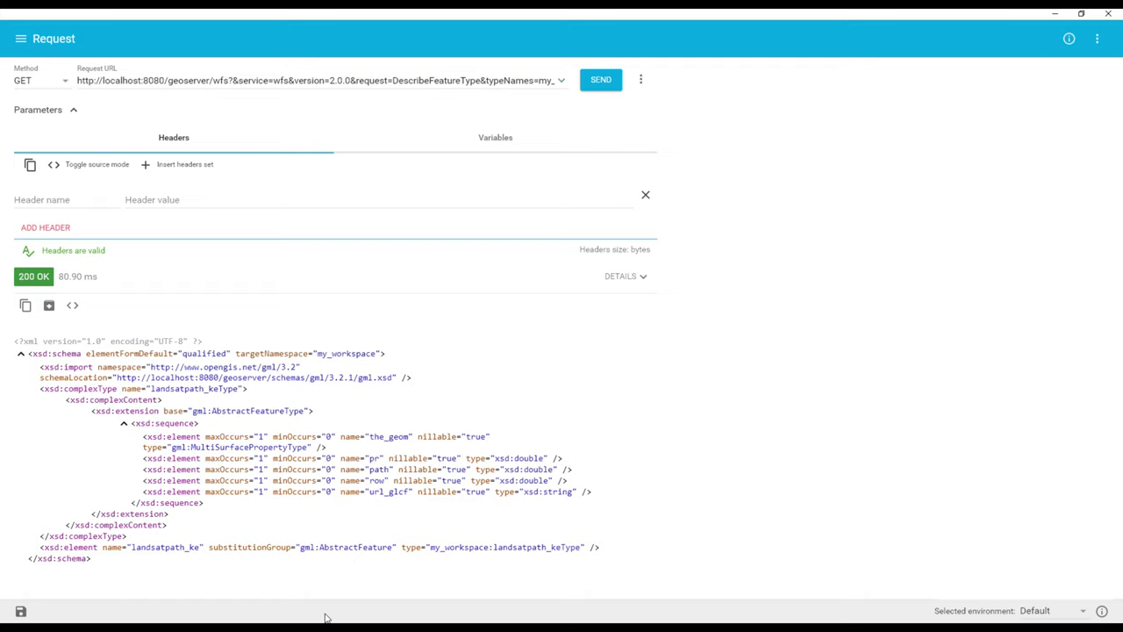
# - Switch to the wfs notes in Notepad and highlight the GetFeature heading
pyautogui.hotkey('alt', 'Tab')
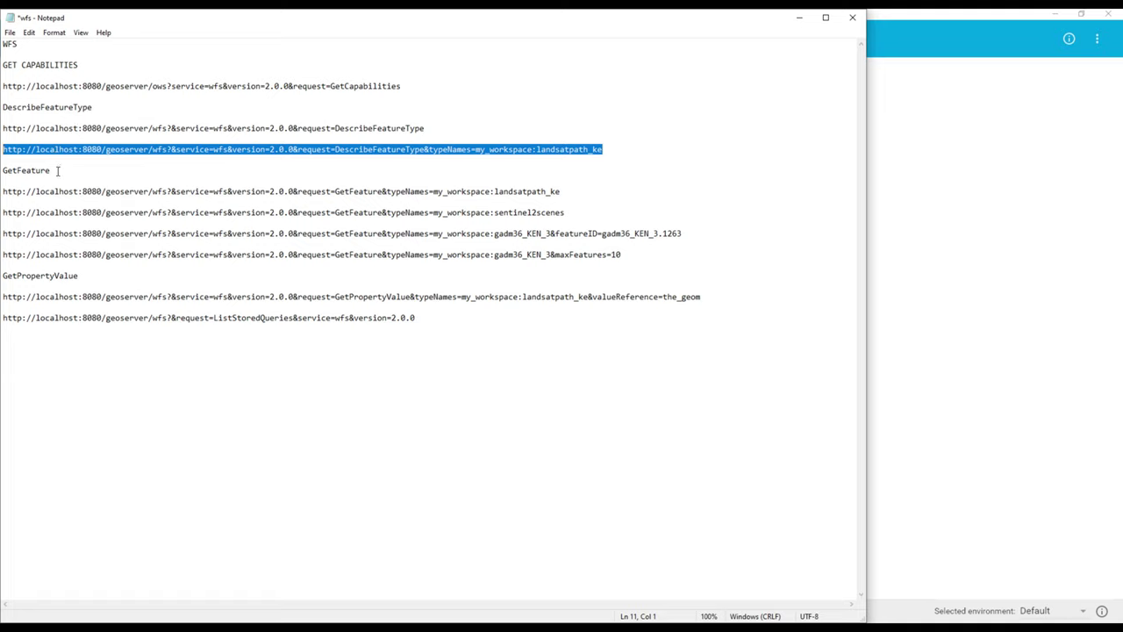
pyautogui.moveTo(3, 170); pyautogui.dragTo(50, 170)
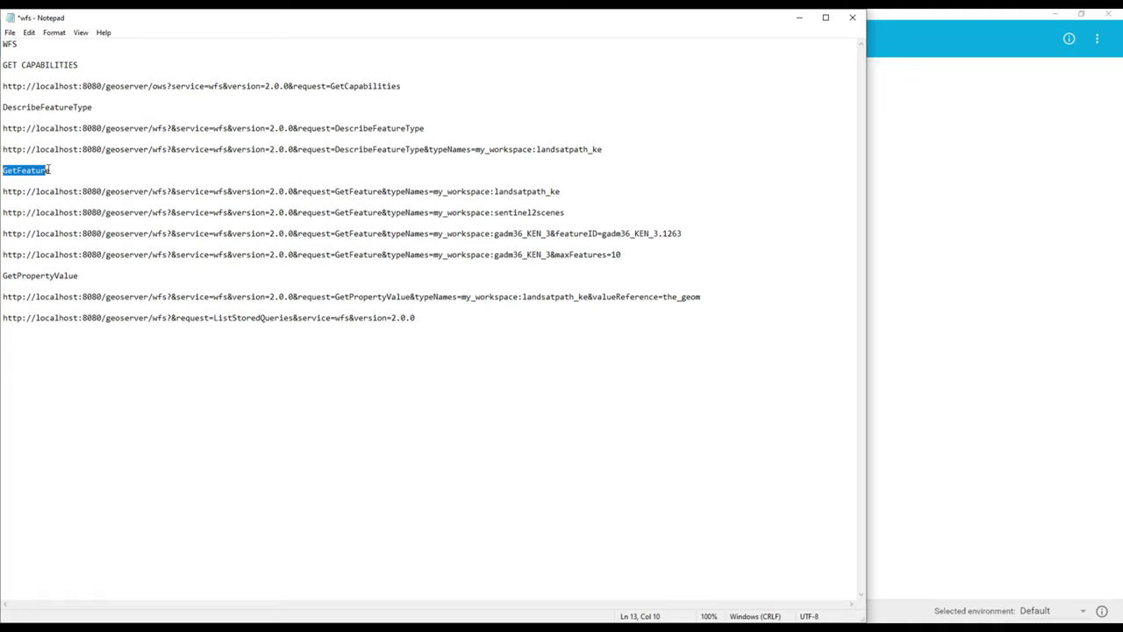
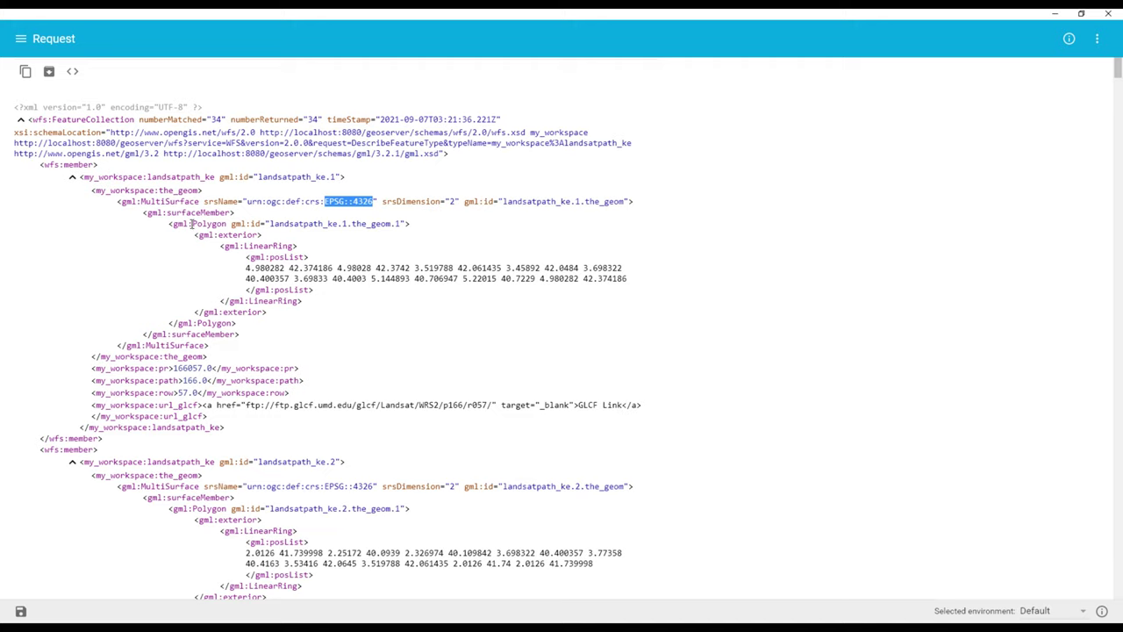
# - Examine the gml:Polygon element, its gml:id and the posList coordinates of landsatpath_ke.1 in the GetFeature response
pyautogui.moveTo(175, 224); pyautogui.dragTo(227, 223)
pyautogui.click(227, 223)
pyautogui.doubleClick(227, 223)
pyautogui.click(195, 222)
pyautogui.moveTo(271, 224); pyautogui.dragTo(386, 227)
pyautogui.click(353, 224)
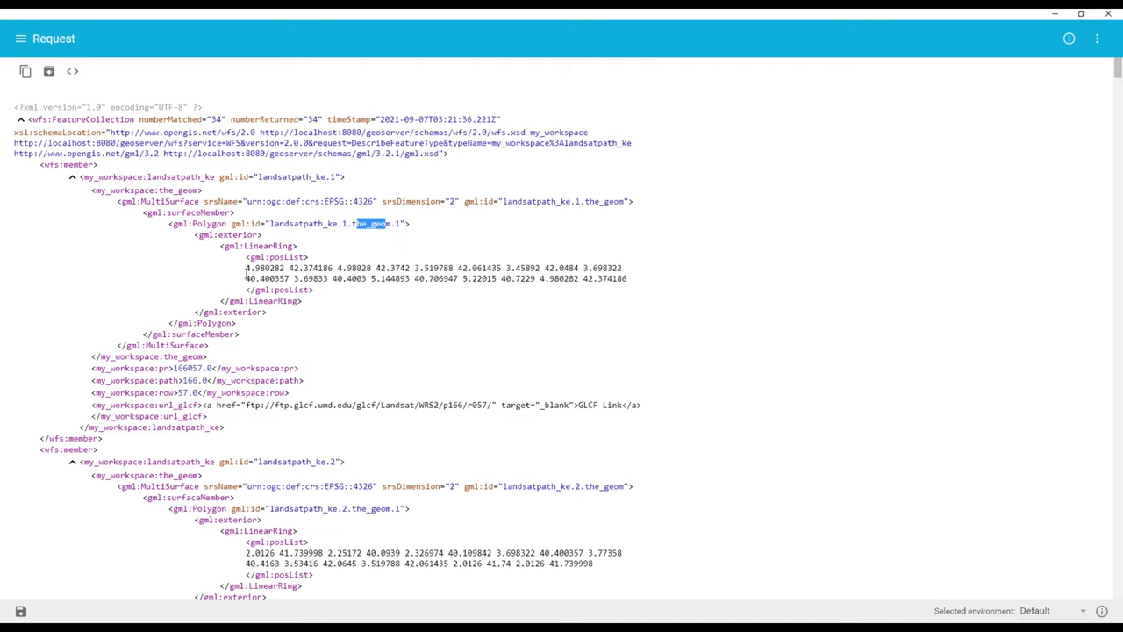
pyautogui.moveTo(246, 273); pyautogui.dragTo(628, 281)
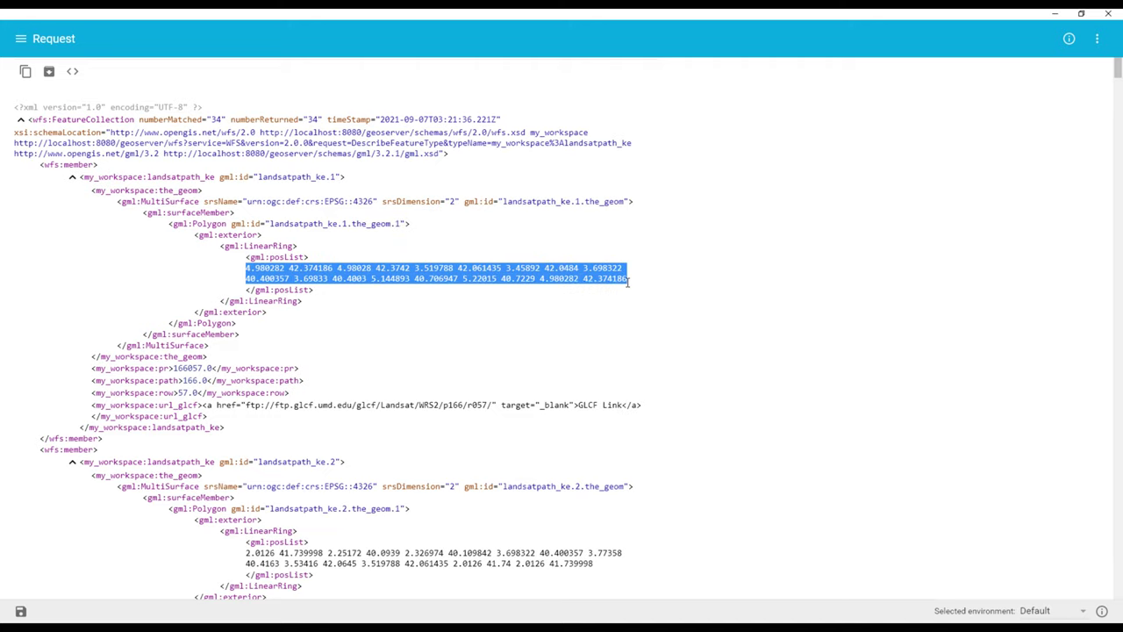
# - Look through the landsatpath_ke members down to the end of the GetFeature response and back up
pyautogui.scroll(-5, 628, 280)
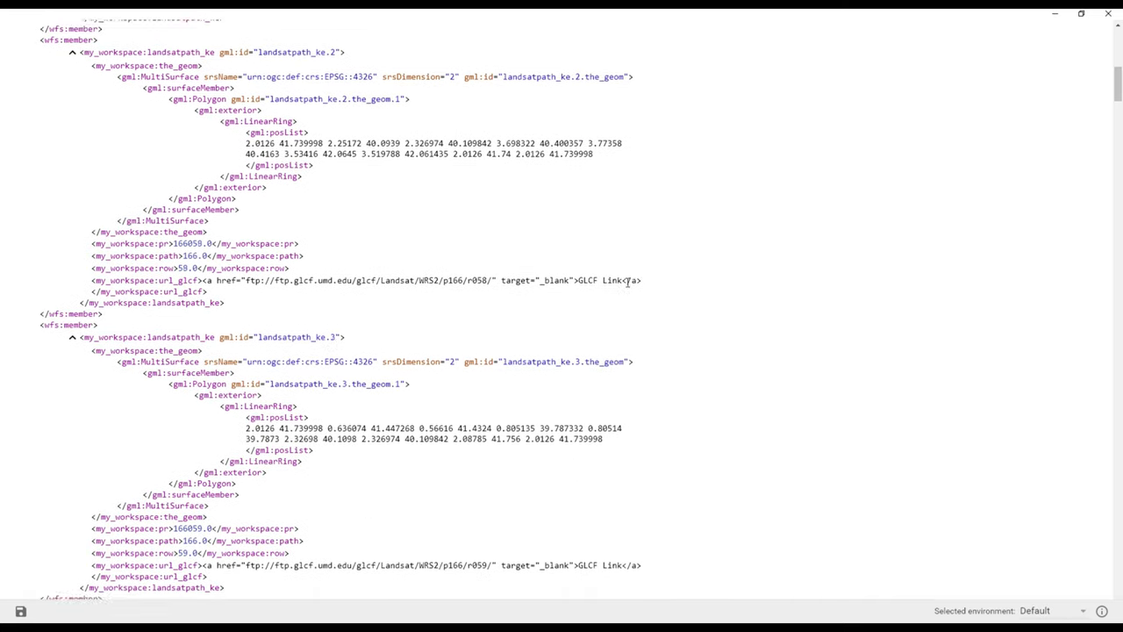
pyautogui.scroll(-12, 628, 281)
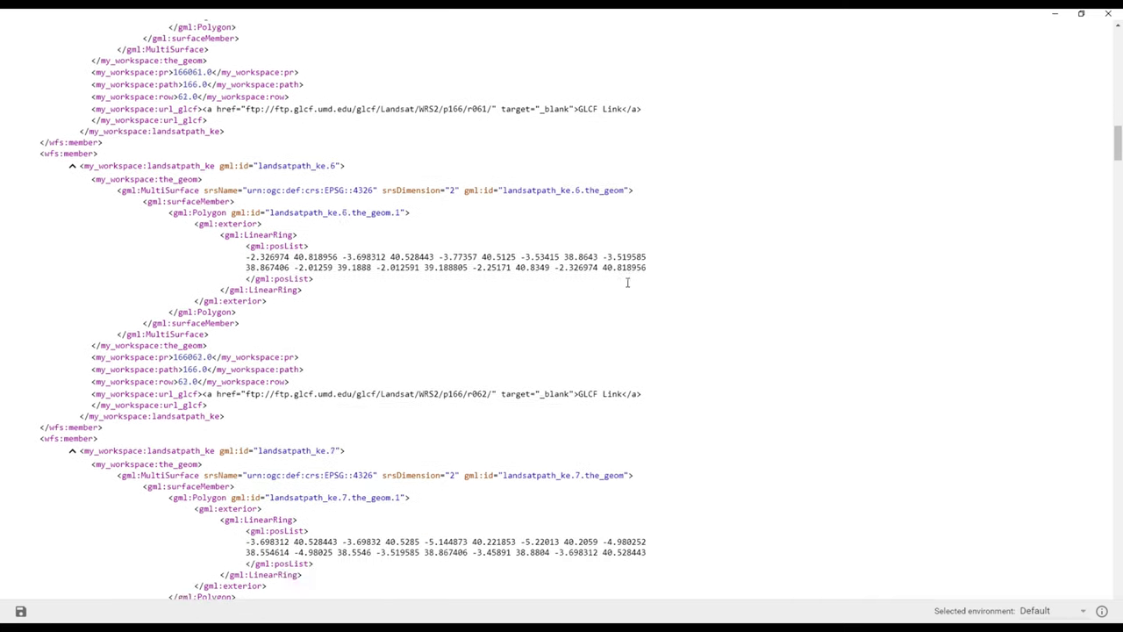
pyautogui.scroll(-20, 627, 282)
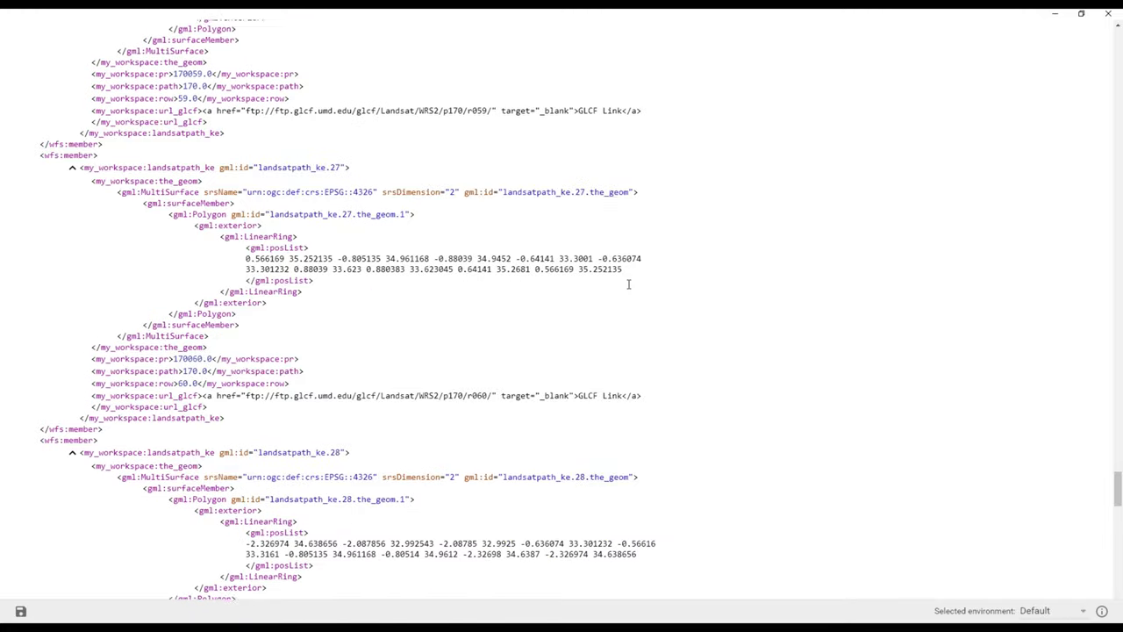
pyautogui.scroll(-20, 628, 284)
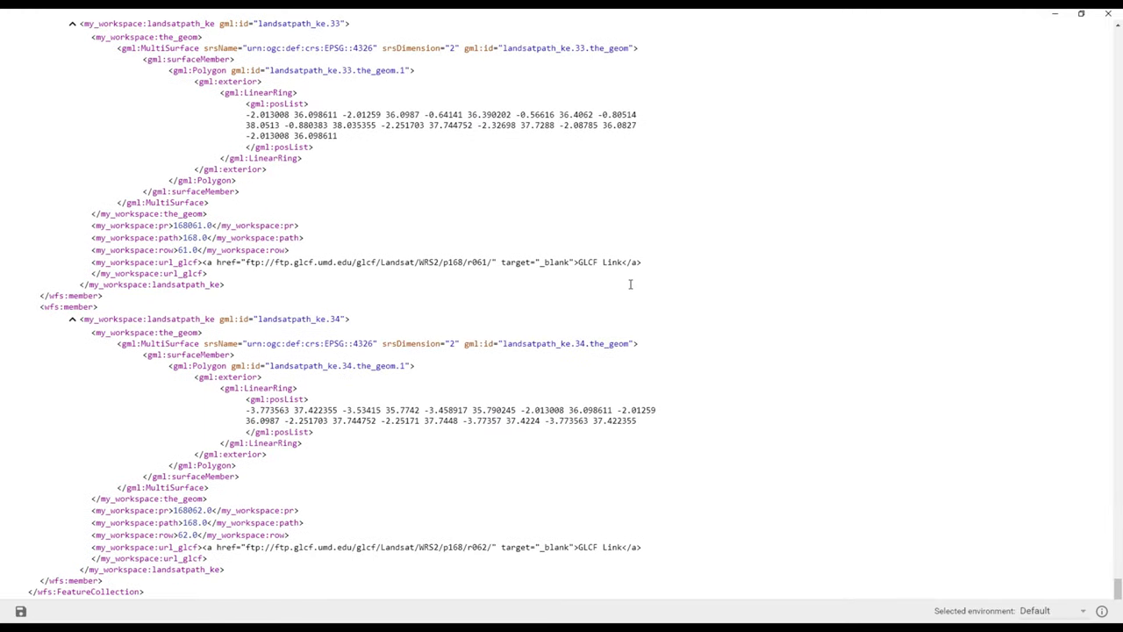
pyautogui.scroll(5, 629, 285)
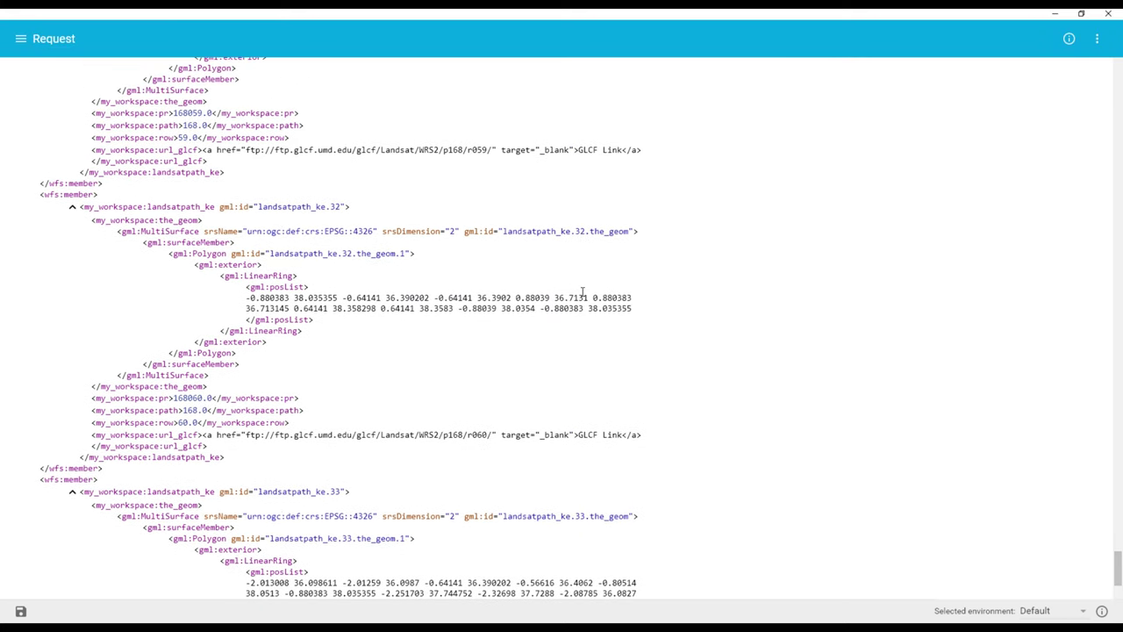
pyautogui.scroll(20, 350, 404)
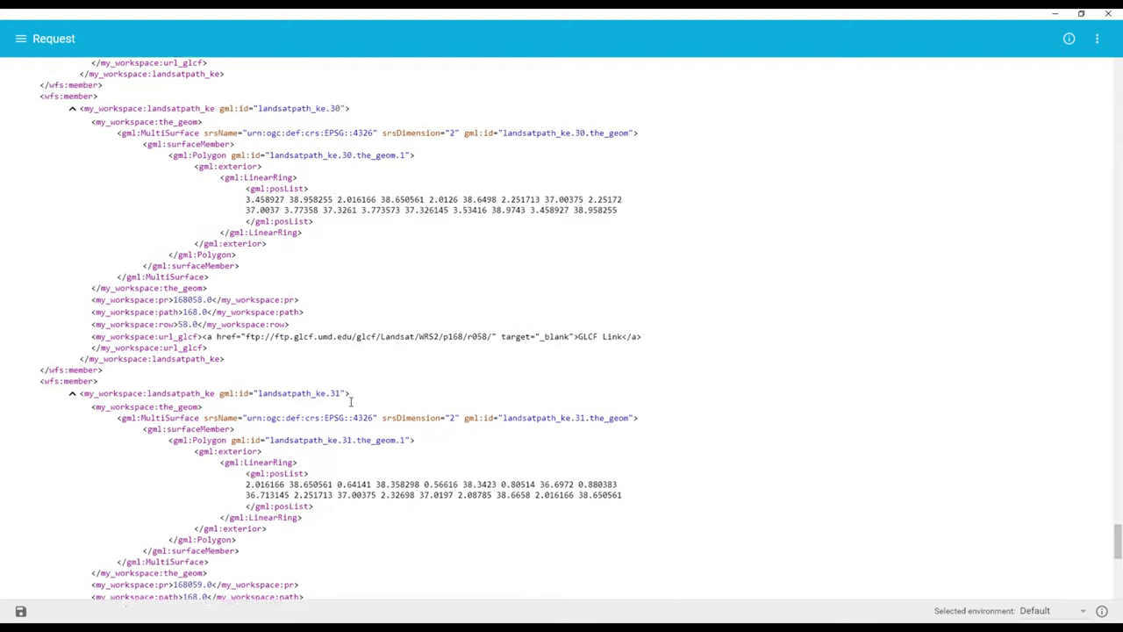
pyautogui.scroll(10, 349, 413)
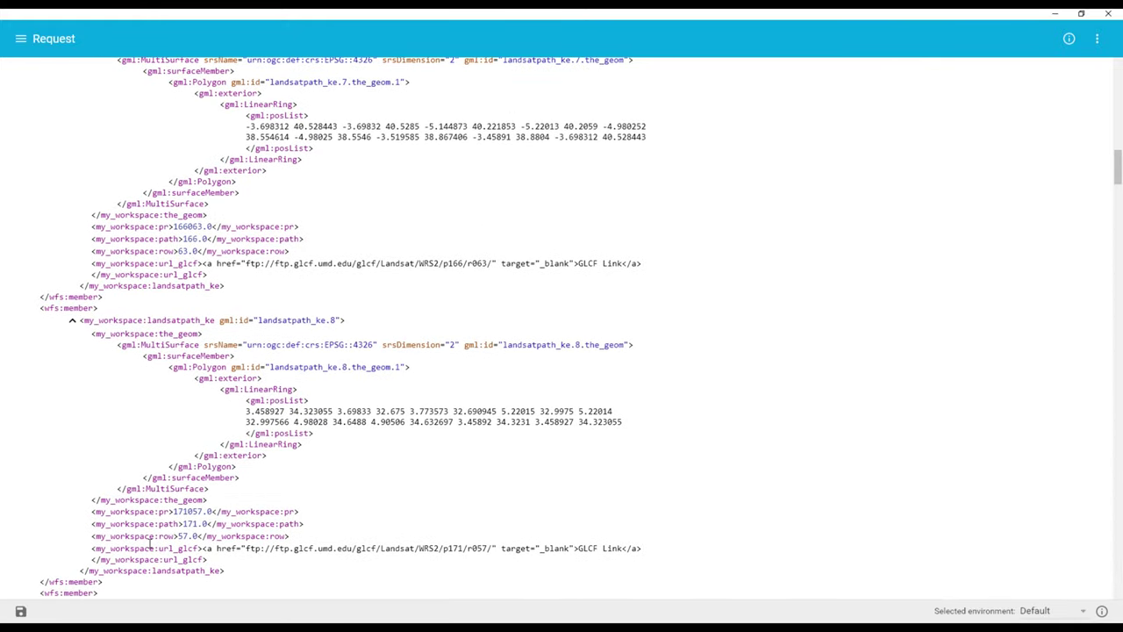
# - Switch to GeoServer's Layer Preview, open landsatpath_ke in OpenLayers and query the attributes of several scenes in the map's upper rows
pyautogui.hotkey('alt', 'Tab')
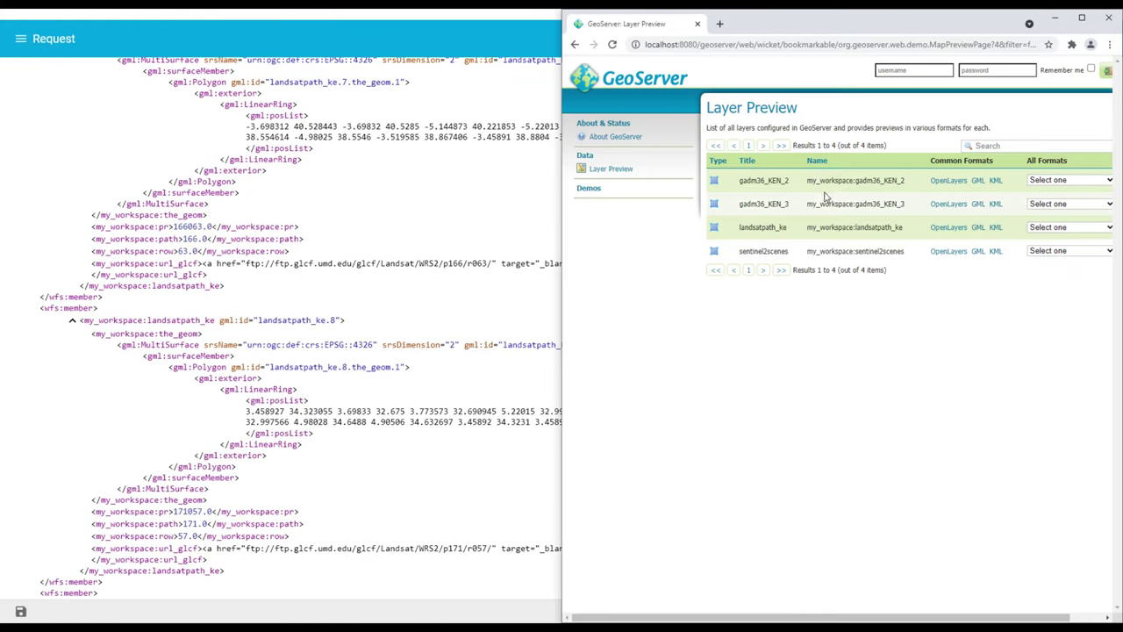
pyautogui.click(949, 228)
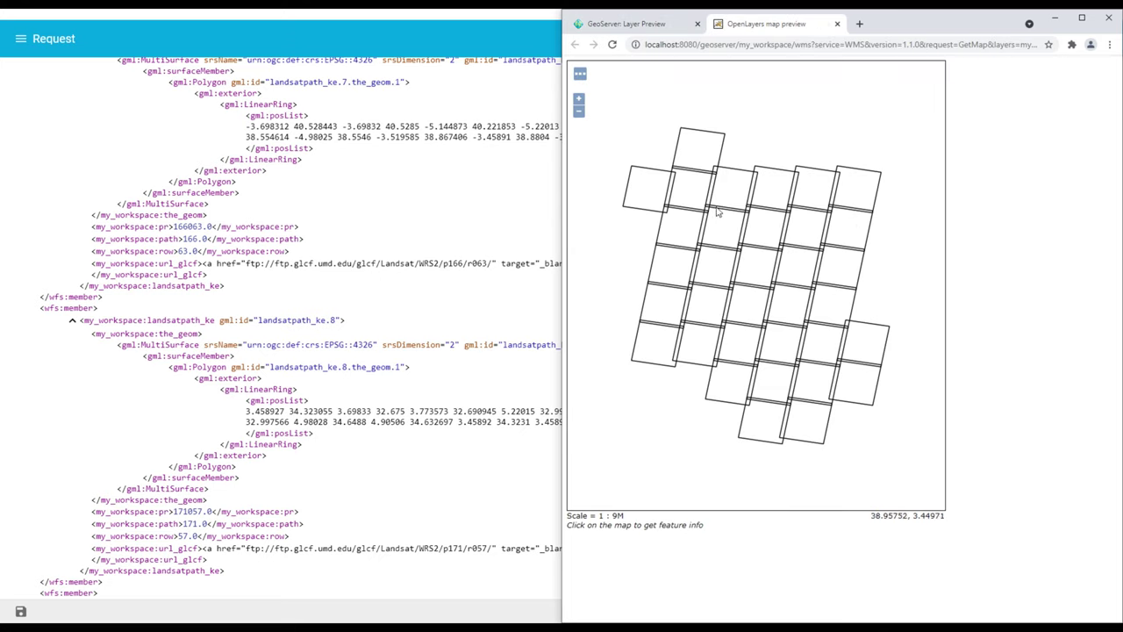
pyautogui.click(706, 161)
pyautogui.click(759, 202)
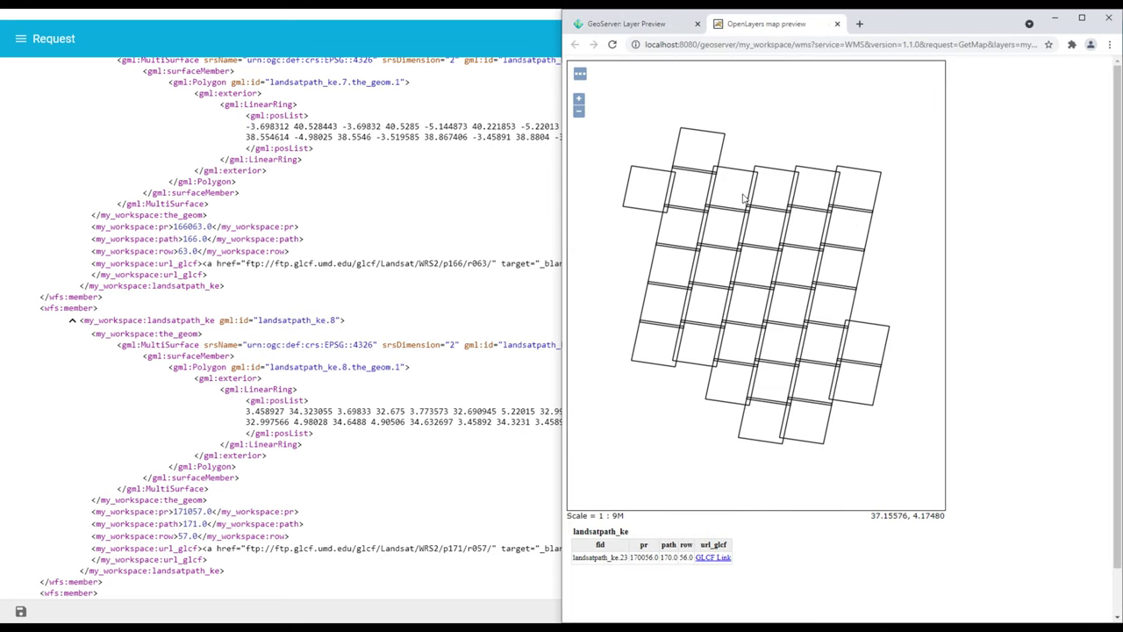
pyautogui.click(768, 198)
pyautogui.moveTo(855, 194); pyautogui.dragTo(860, 195)
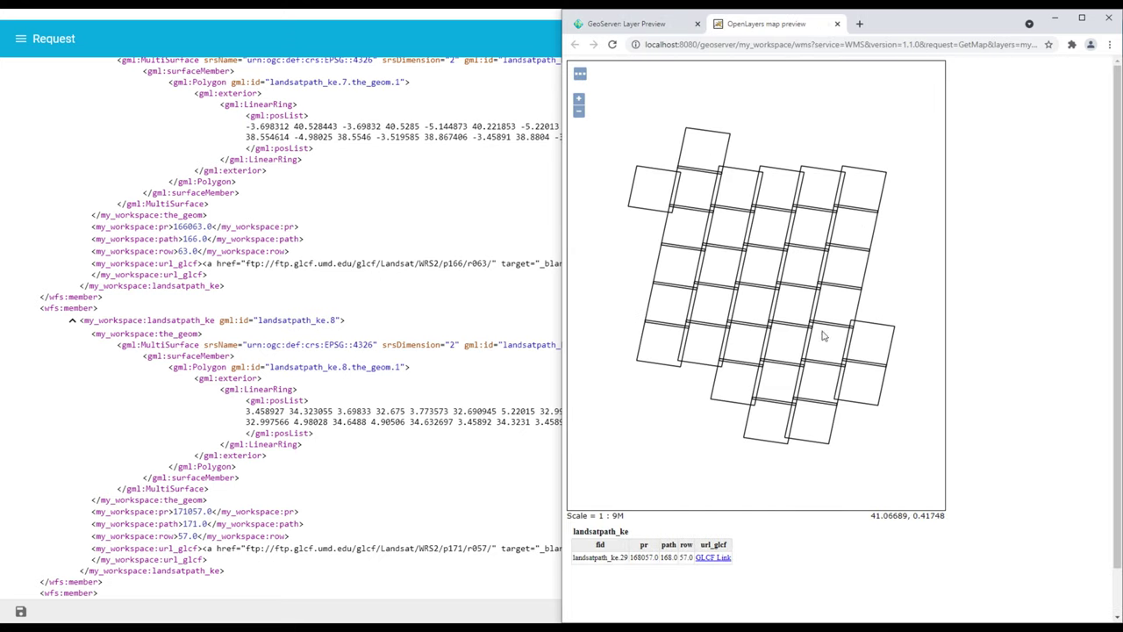
# - Compare the landsatpath_ke members in the GetFeature response with the scenes in the map preview
pyautogui.scroll(-6, 297, 351)
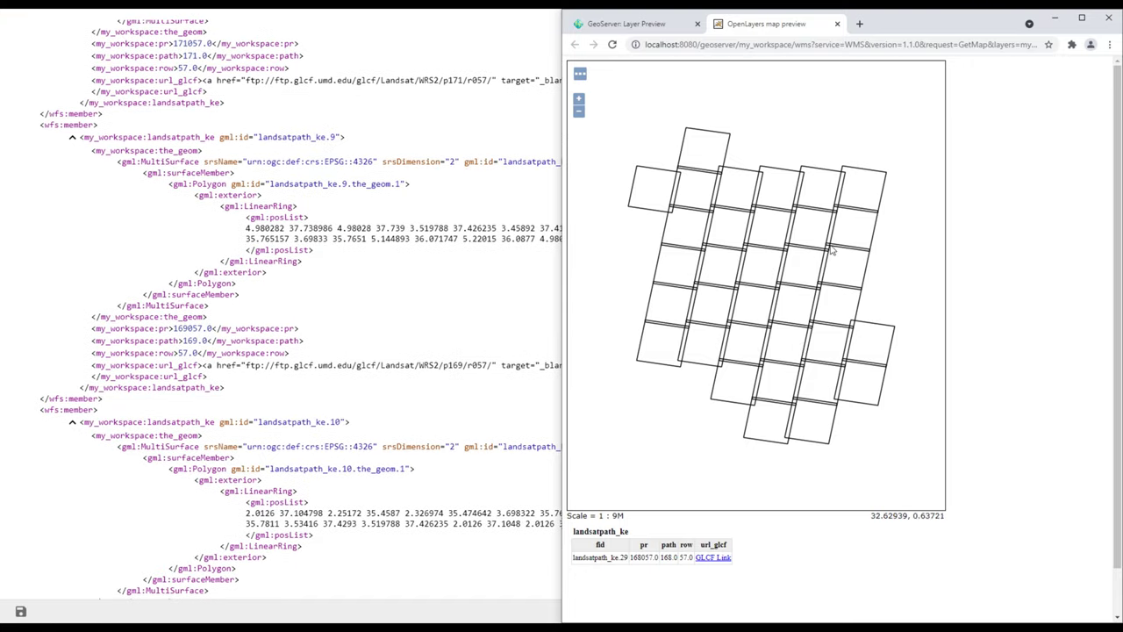
pyautogui.scroll(-5, 317, 420)
pyautogui.scroll(10, 317, 420)
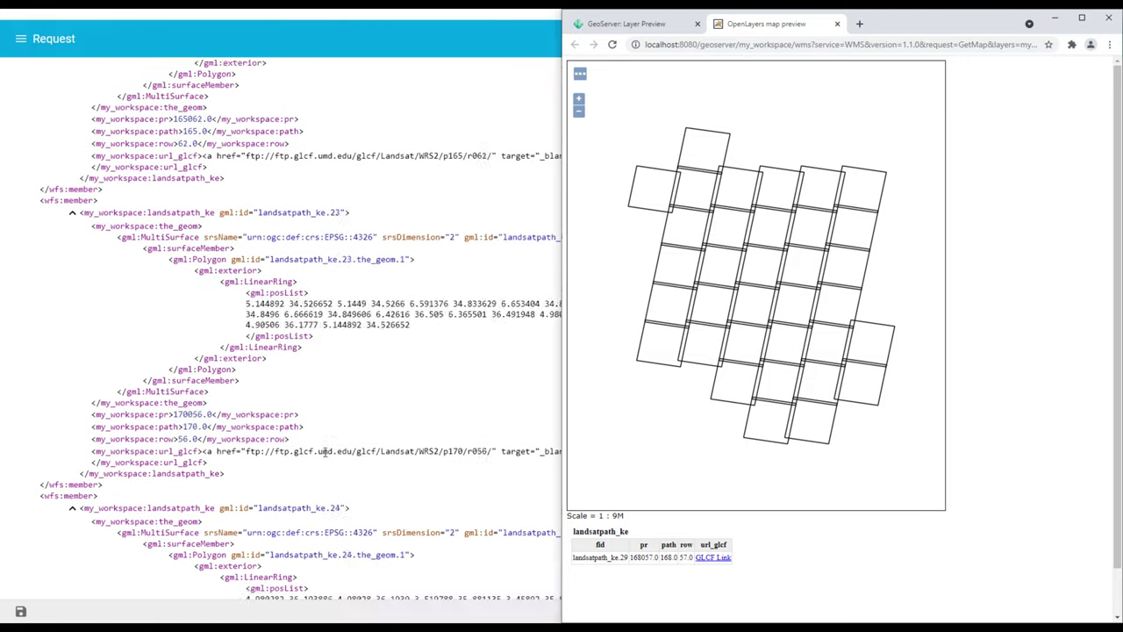
pyautogui.scroll(6, 332, 465)
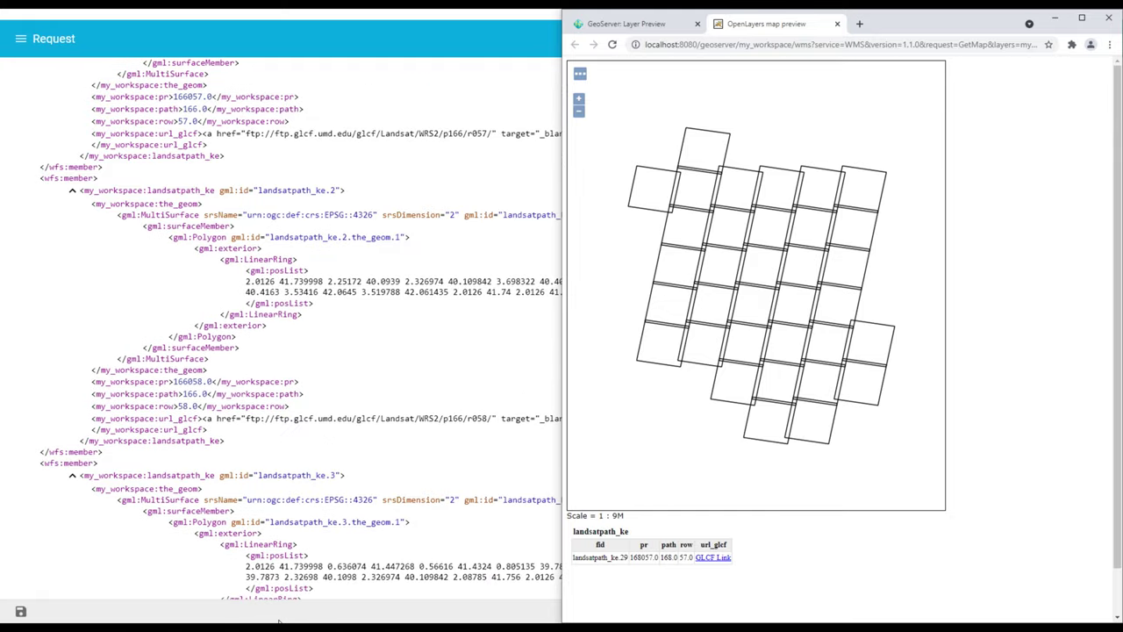
# - Copy the GetFeature URL for my_workspace:sentinel2scenes from the wfs notes, send it from the REST client and look over the response
pyautogui.hotkey('alt', 'Tab')
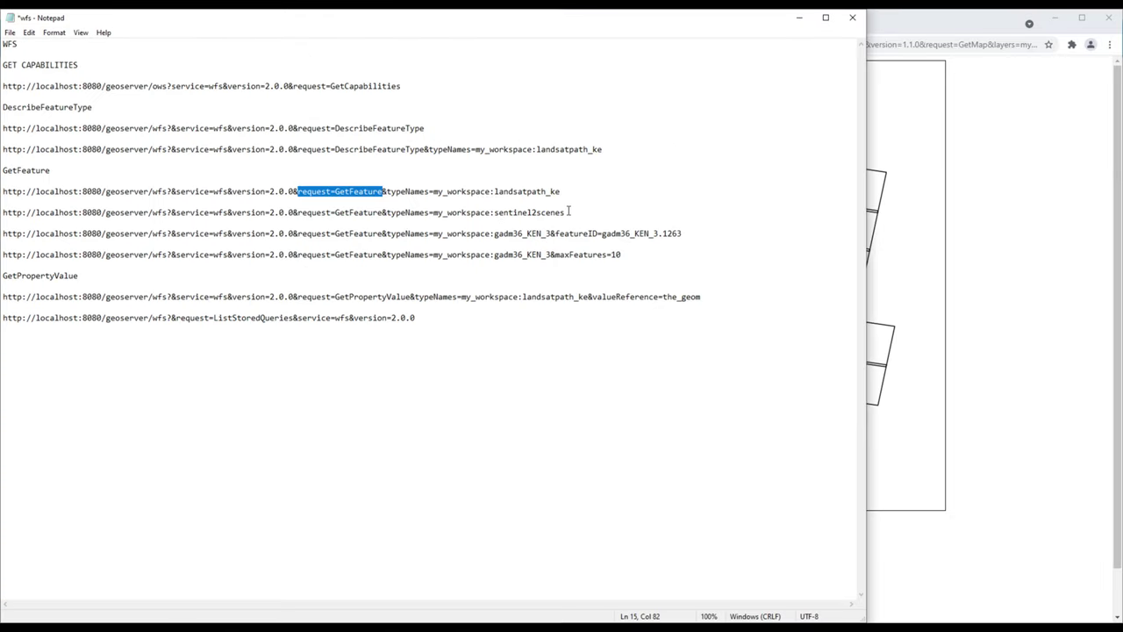
pyautogui.moveTo(568, 211); pyautogui.dragTo(2, 215)
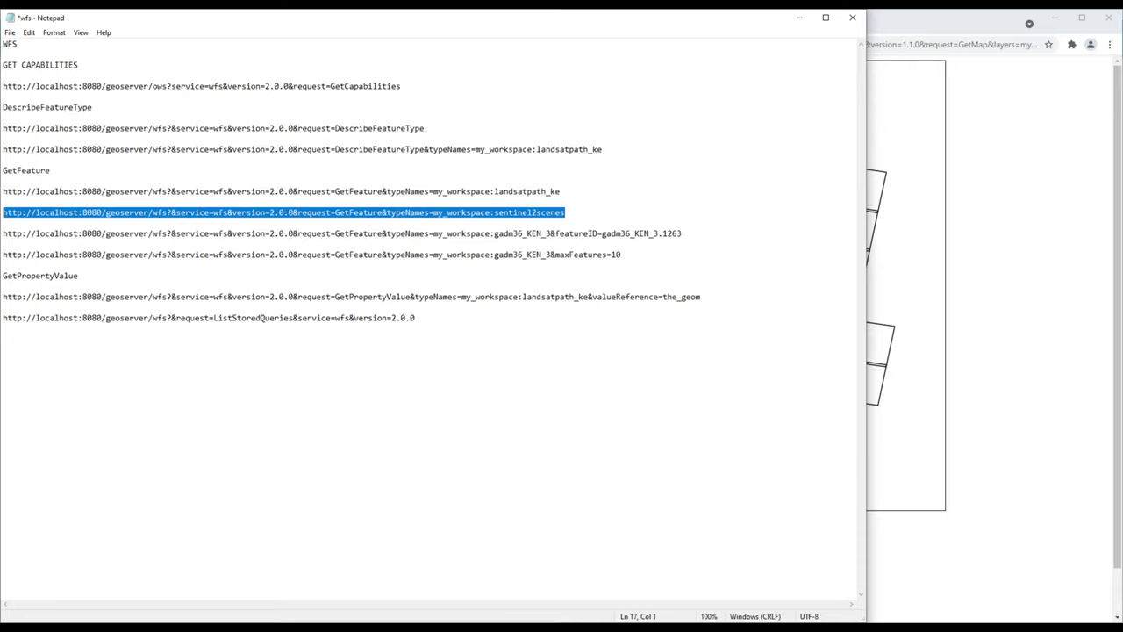
pyautogui.hotkey('alt', 'Tab')
pyautogui.scroll(6, 498, 323)
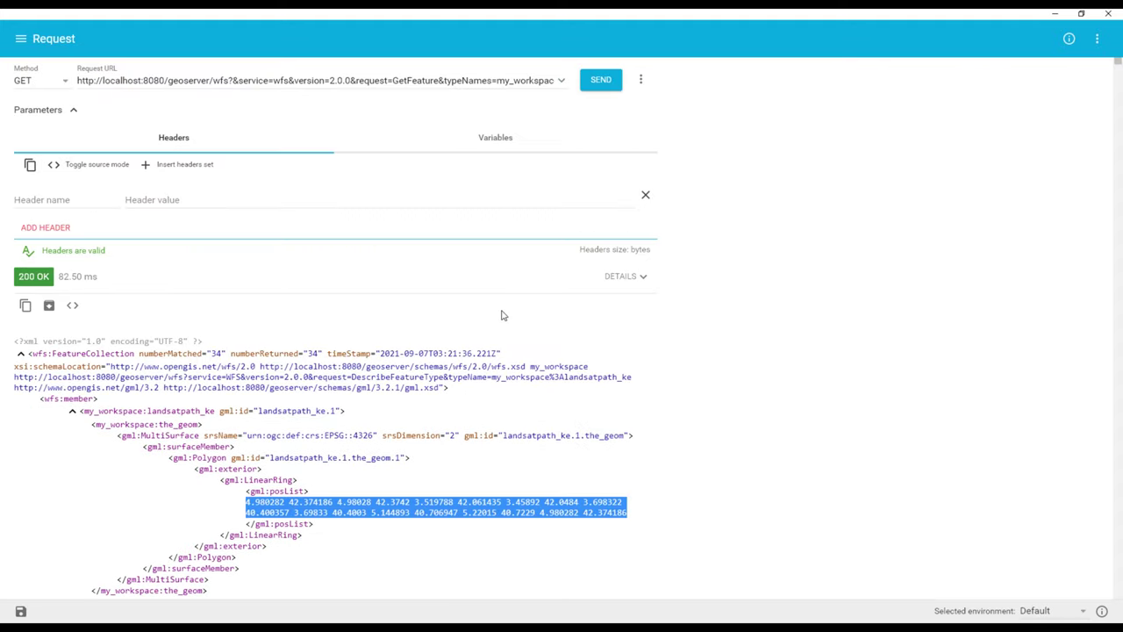
pyautogui.tripleClick(421, 80)
pyautogui.press('BackSpace')
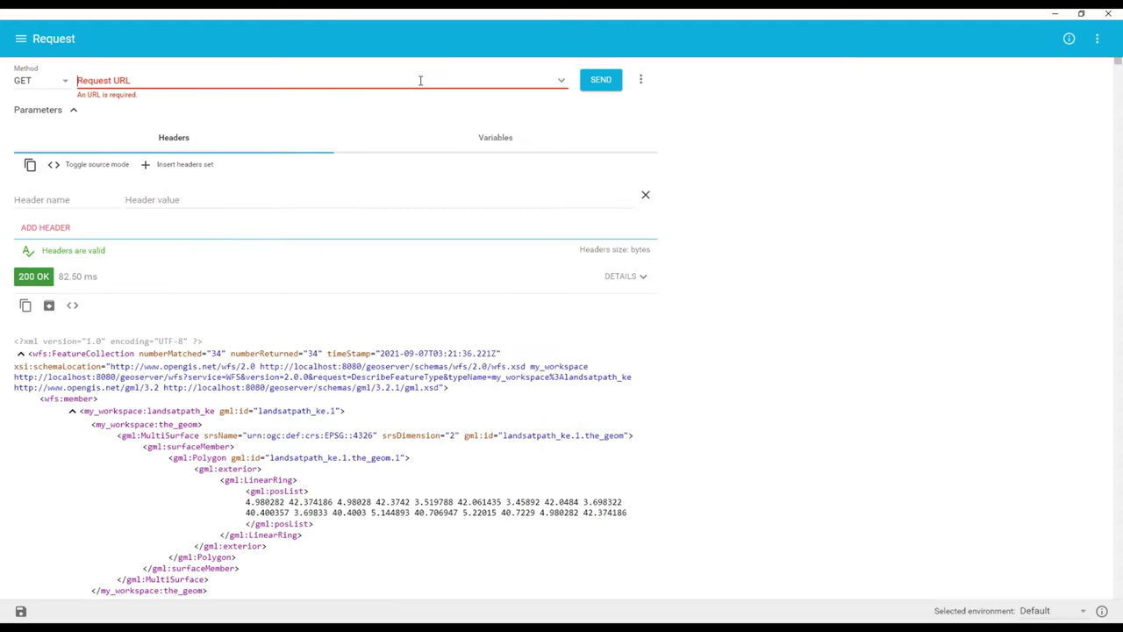
pyautogui.hotkey('ctrl', 'v')
pyautogui.click(589, 93)
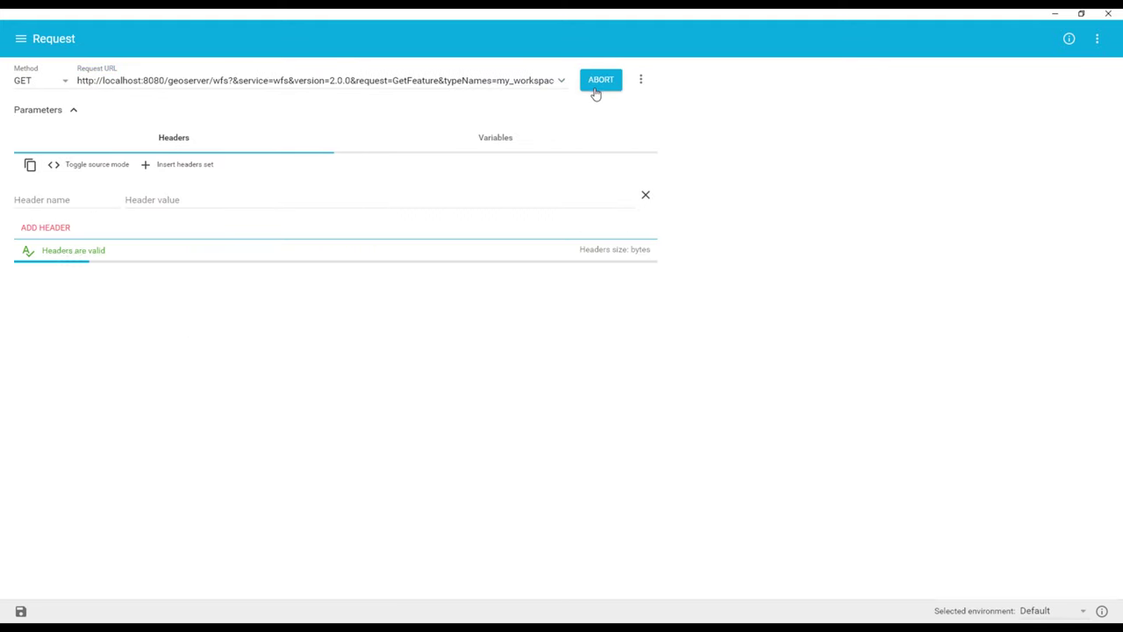
pyautogui.scroll(-1, 438, 406)
pyautogui.scroll(-15, 439, 406)
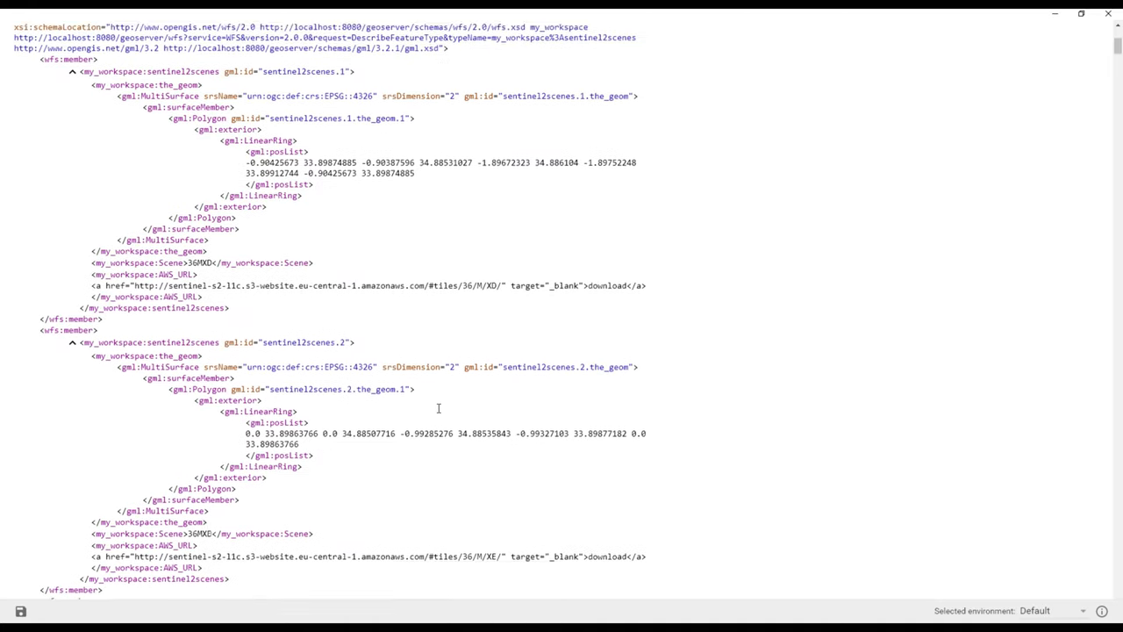
# - Look through the sentinel2scenes members in the GetFeature response and return to its beginning
pyautogui.scroll(-20, 420, 272)
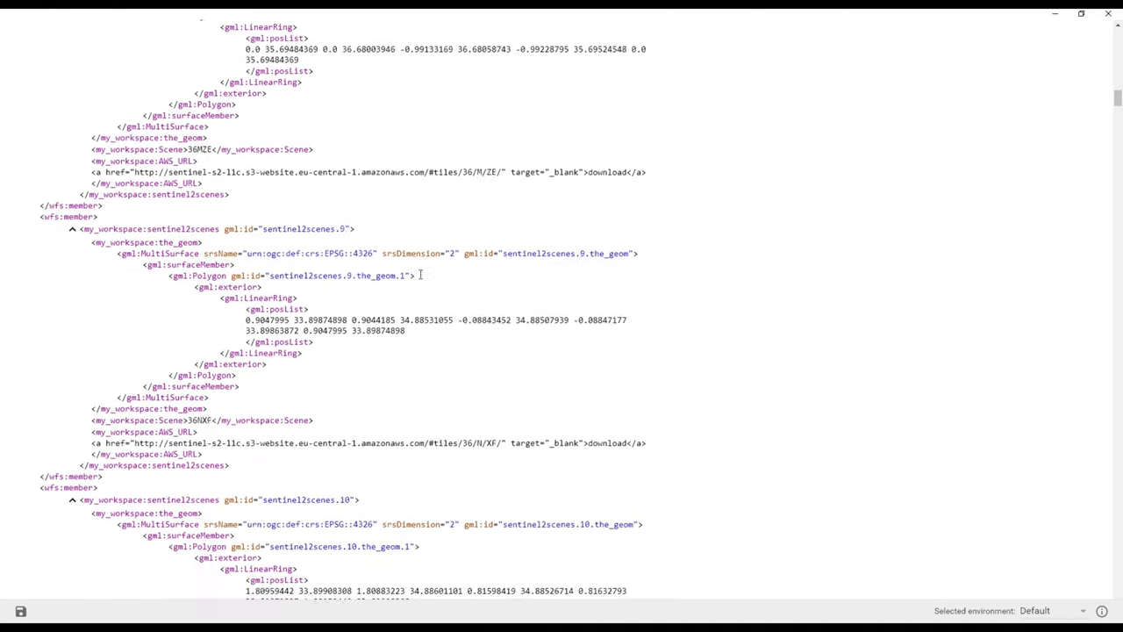
pyautogui.scroll(-20, 425, 284)
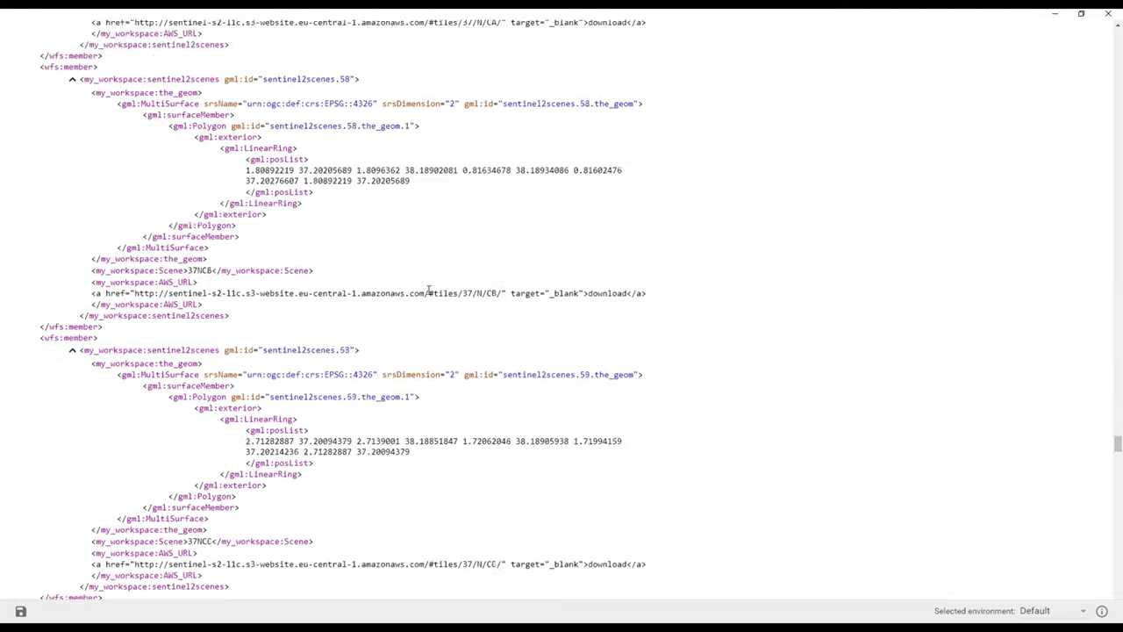
pyautogui.scroll(20, 429, 292)
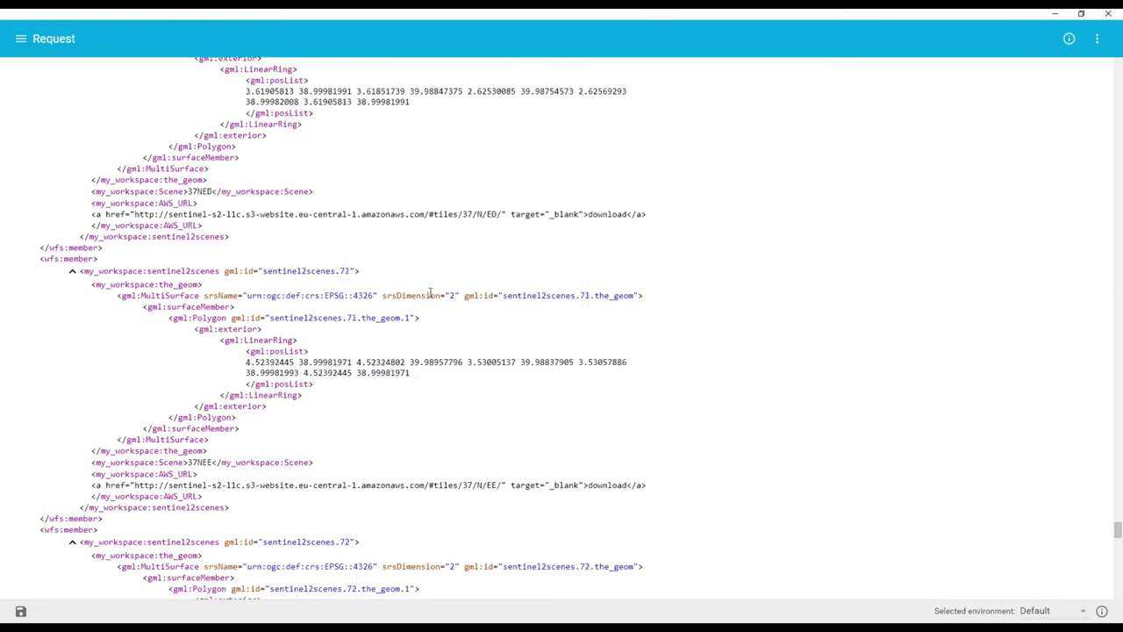
pyautogui.scroll(20, 430, 299)
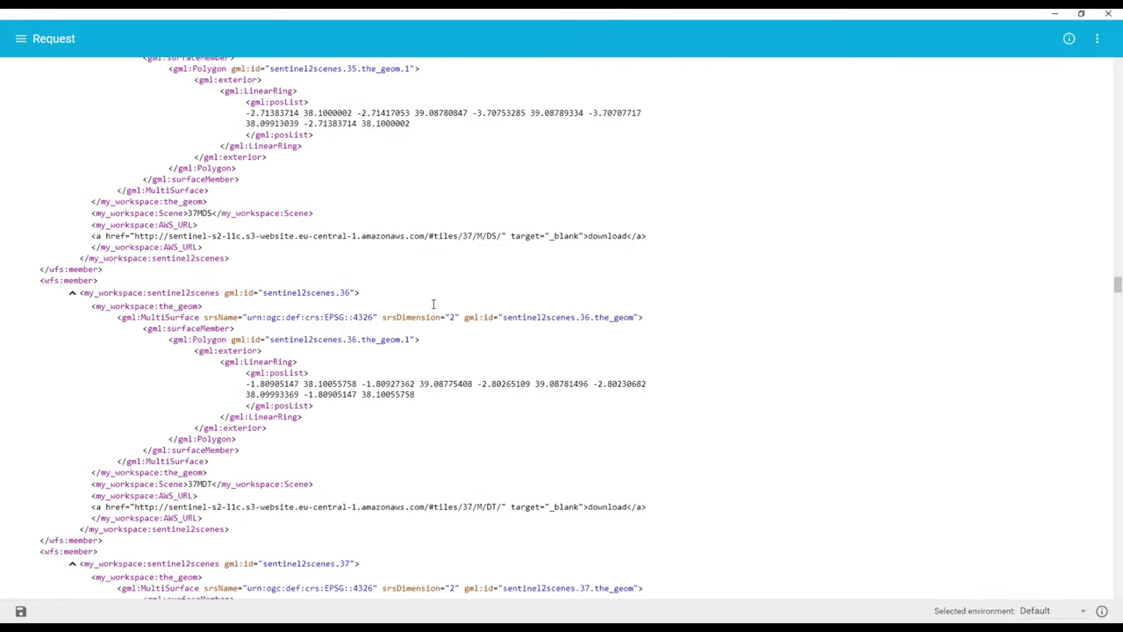
pyautogui.scroll(20, 418, 291)
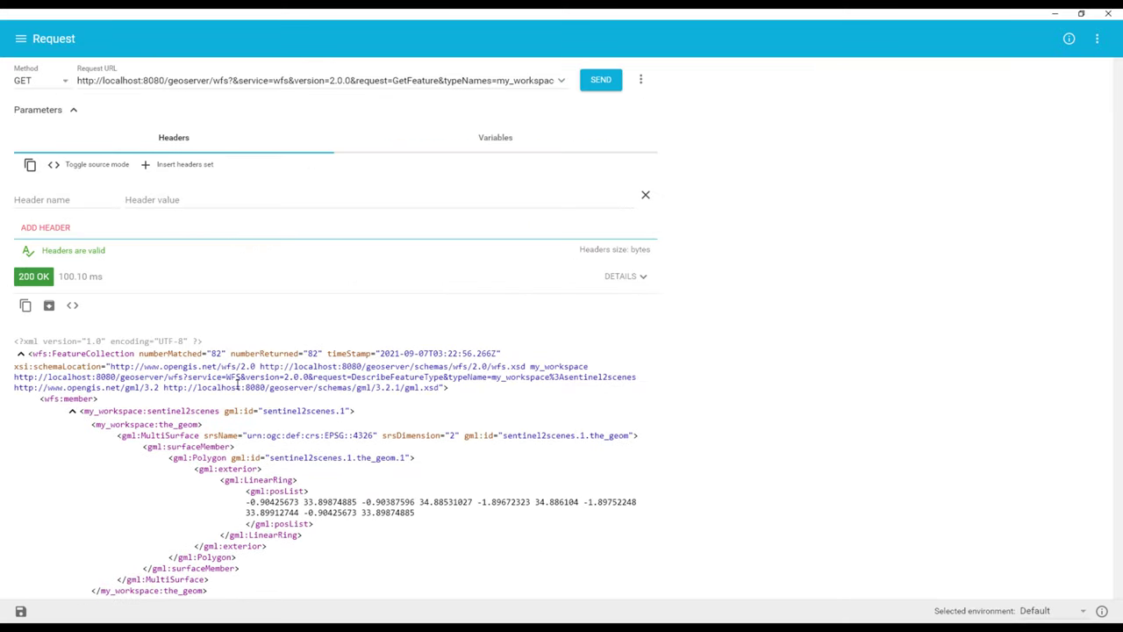
# - Copy the GetFeature URL for my_workspace:gadm36_KEN_3 with featureID=gadm36_KEN_3.1263 from the wfs notes and return to the REST client
pyautogui.hotkey('alt', 'Tab')
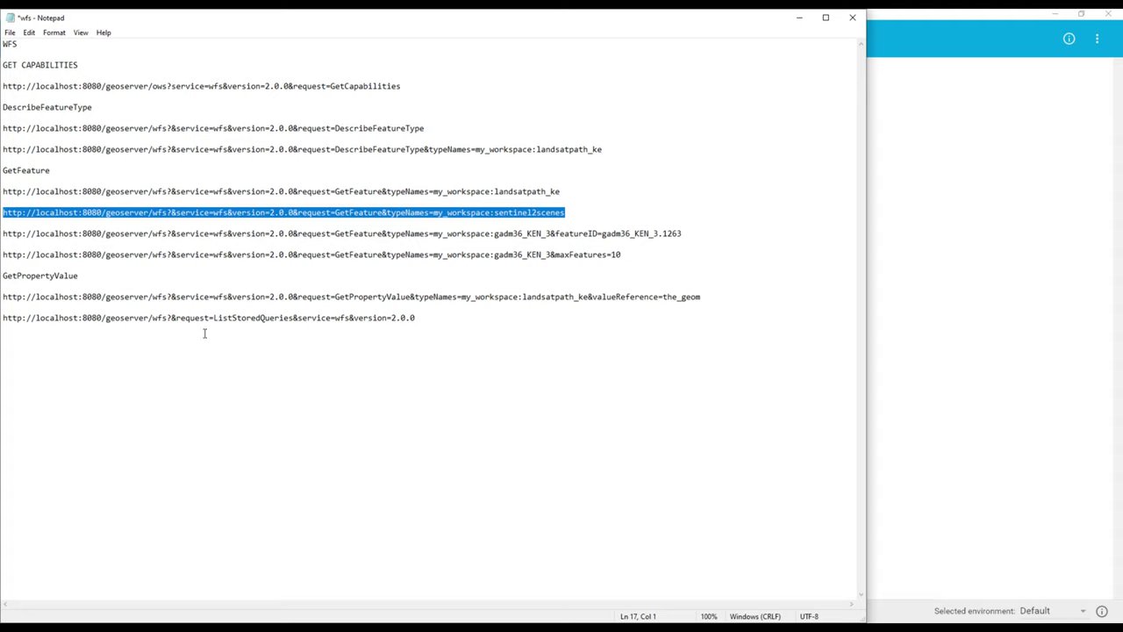
pyautogui.moveTo(3, 233); pyautogui.dragTo(371, 233)
pyautogui.click(430, 233)
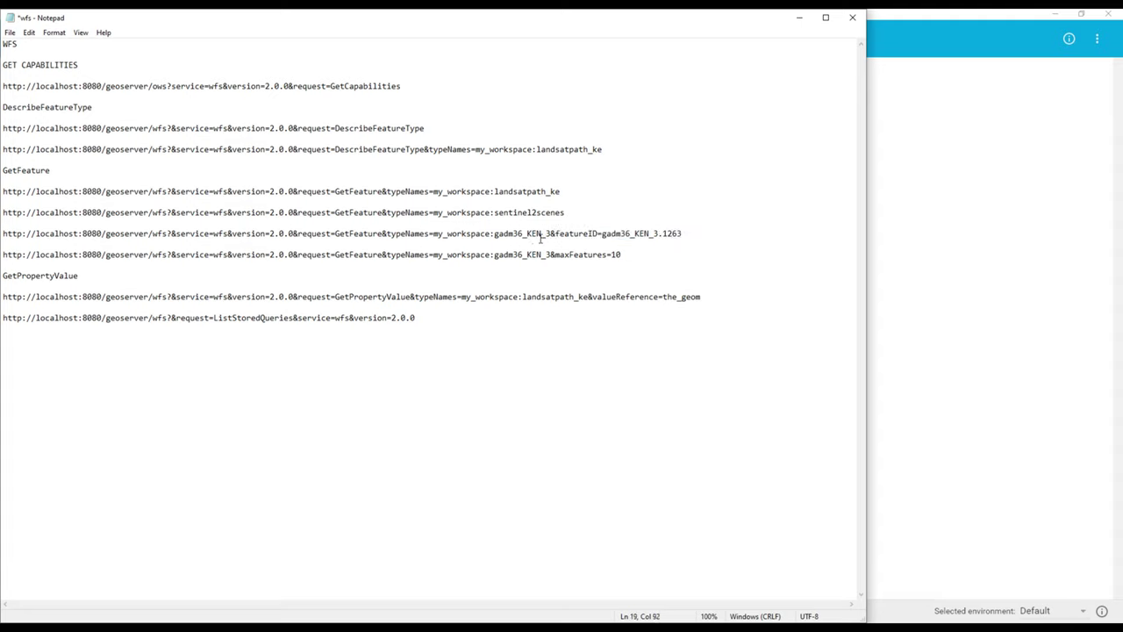
pyautogui.moveTo(687, 234); pyautogui.dragTo(625, 233)
pyautogui.click(579, 233)
pyautogui.click(689, 235)
pyautogui.press('End')
pyautogui.hotkey('shift', 'Home')
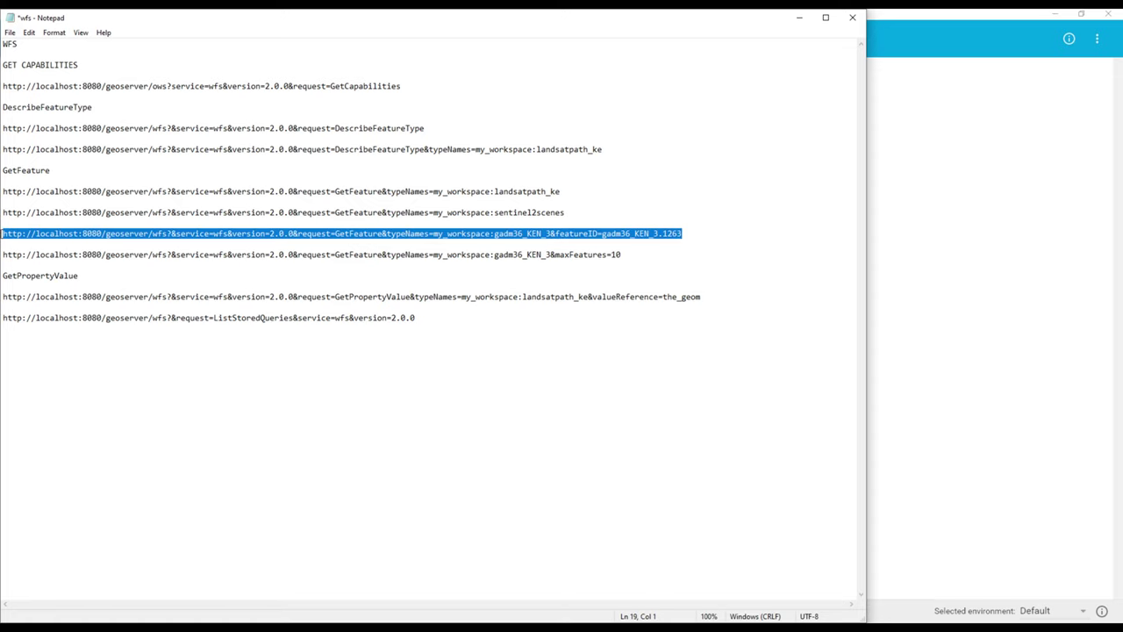
pyautogui.hotkey('alt', 'Tab')
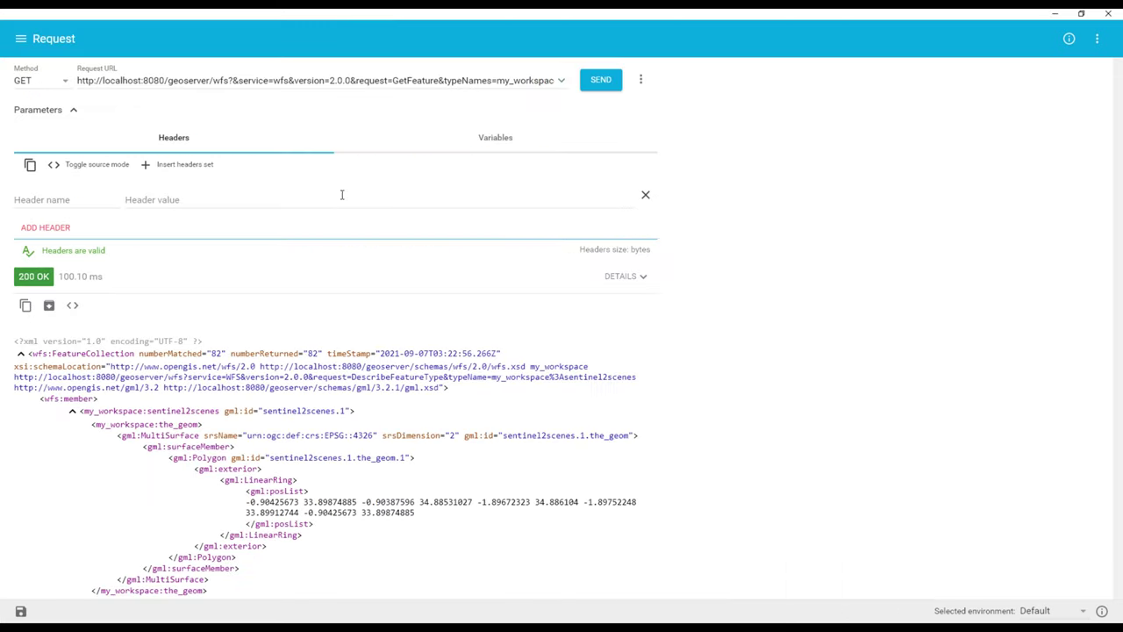
# - Replace the request URL with the copied GetFeature URL for feature gadm36_KEN_3.1263 and send the request
pyautogui.click(343, 79)
pyautogui.hotkey('ctrl', 'a')
pyautogui.press('BackSpace')
pyautogui.write('http://localhost:8080/geoserver/wfs?service=WFS&version=2.0.0&request=GetFeature&typeName=my_workspace:gadm36_KEN_3&featureID=gadm36_KEN_3.1263')
pyautogui.press('Return')
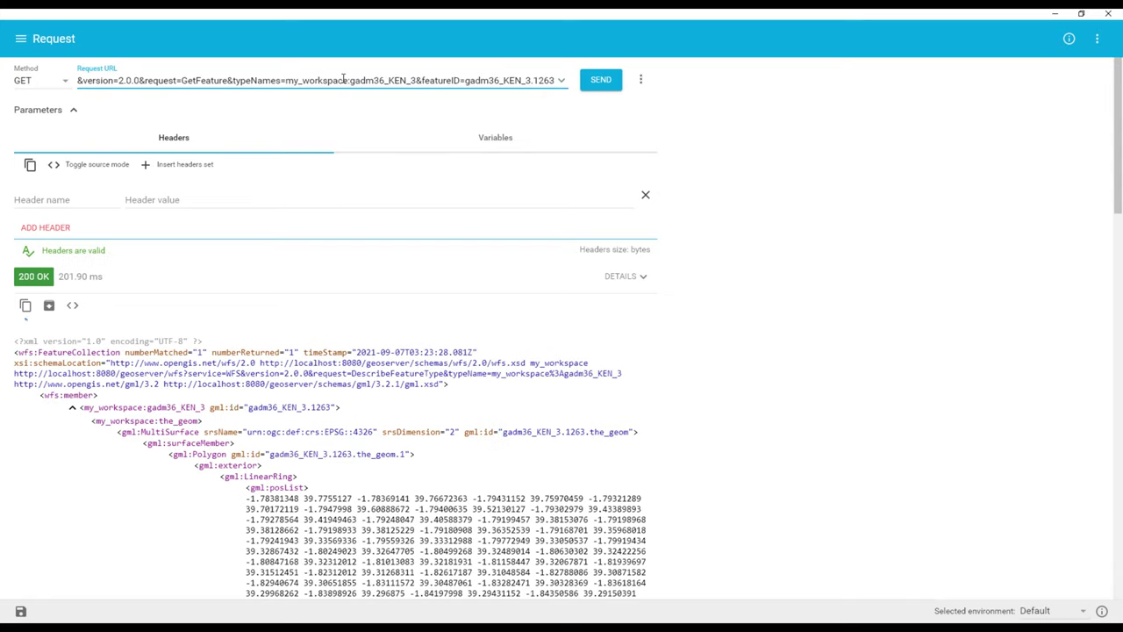
# - Look over the polygon coordinates in the gadm36_KEN_3.1263 response and return to the member's opening lines
pyautogui.scroll(-3, 427, 376)
pyautogui.scroll(-15, 427, 376)
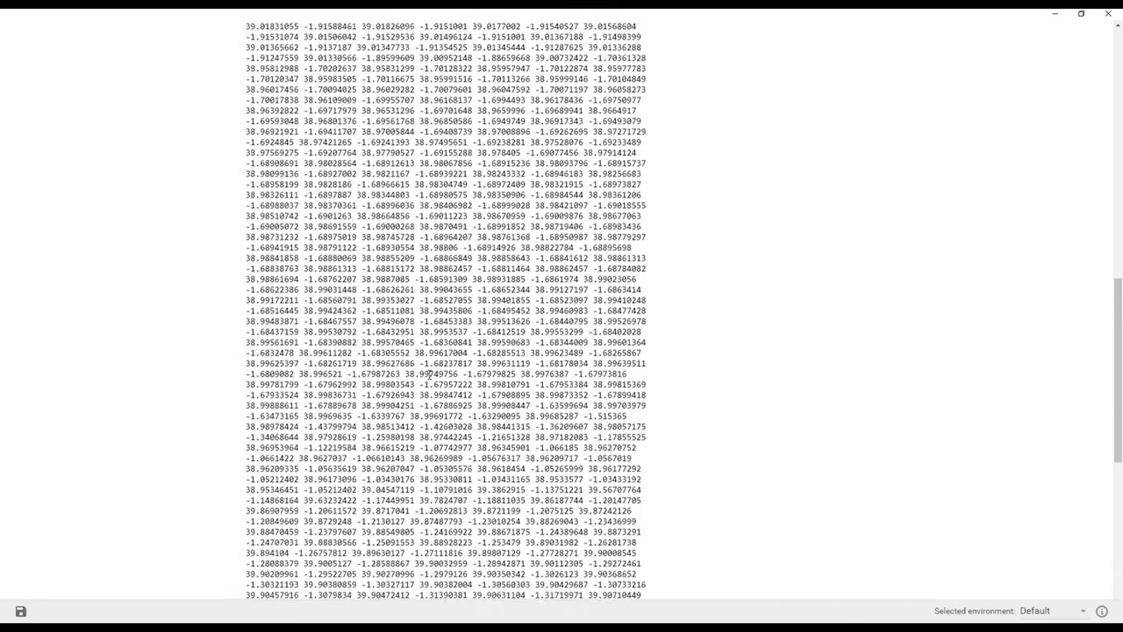
pyautogui.scroll(1, 430, 378)
pyautogui.scroll(20, 430, 377)
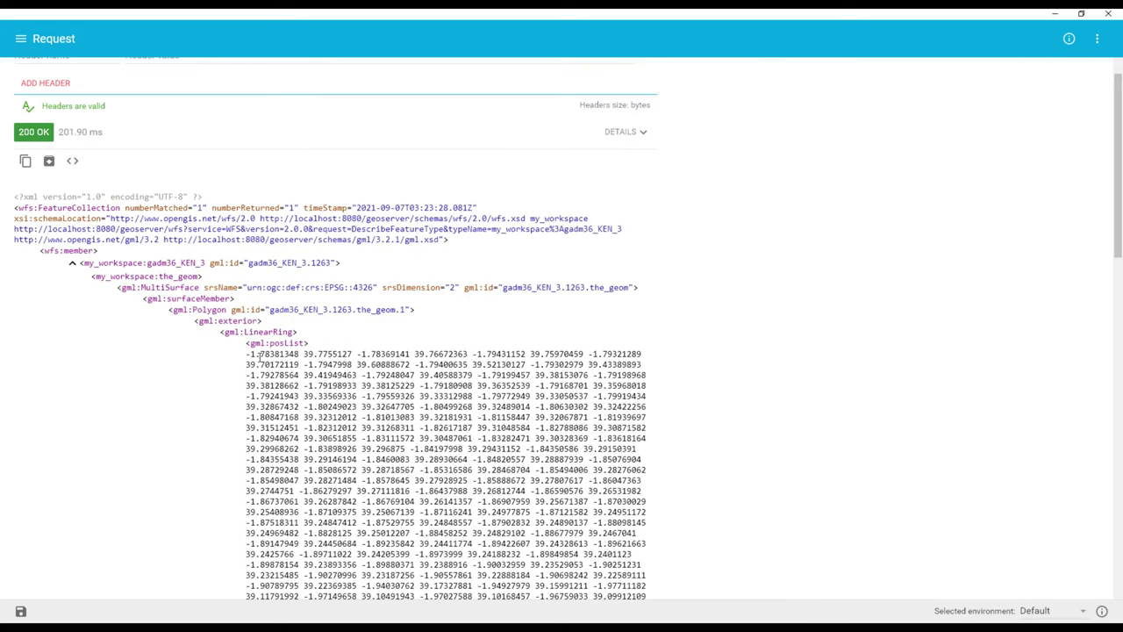
pyautogui.scroll(-4, 268, 353)
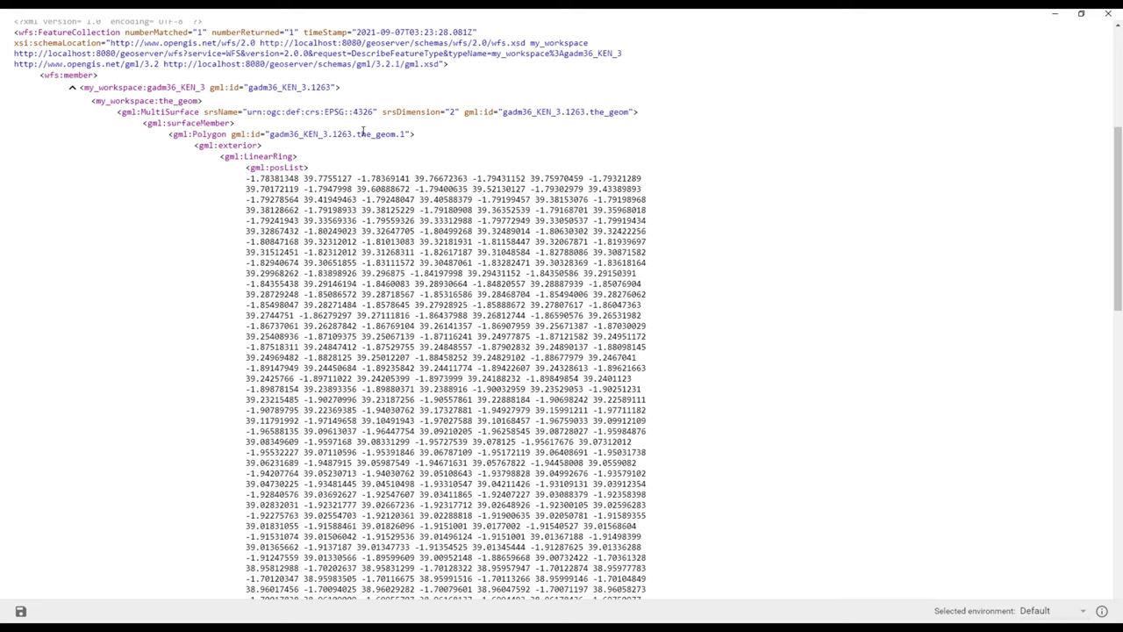
pyautogui.scroll(3, 284, 194)
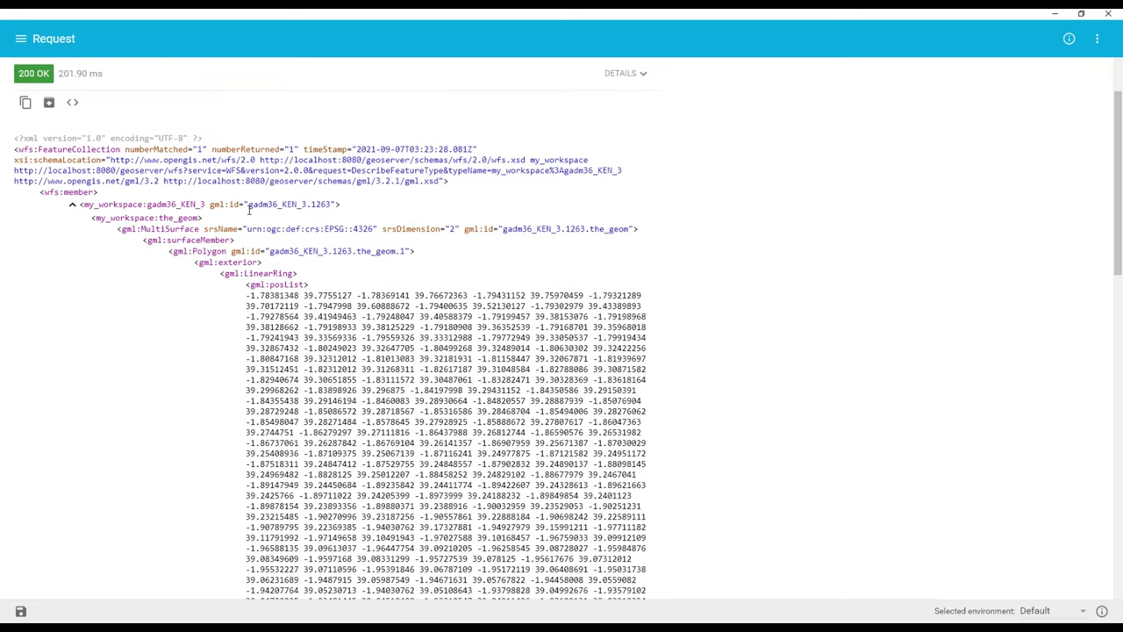
# - Highlight the gml:id value gadm36_KEN_3.1263 in the response, examining its layer name and feature number
pyautogui.moveTo(249, 205); pyautogui.dragTo(329, 204)
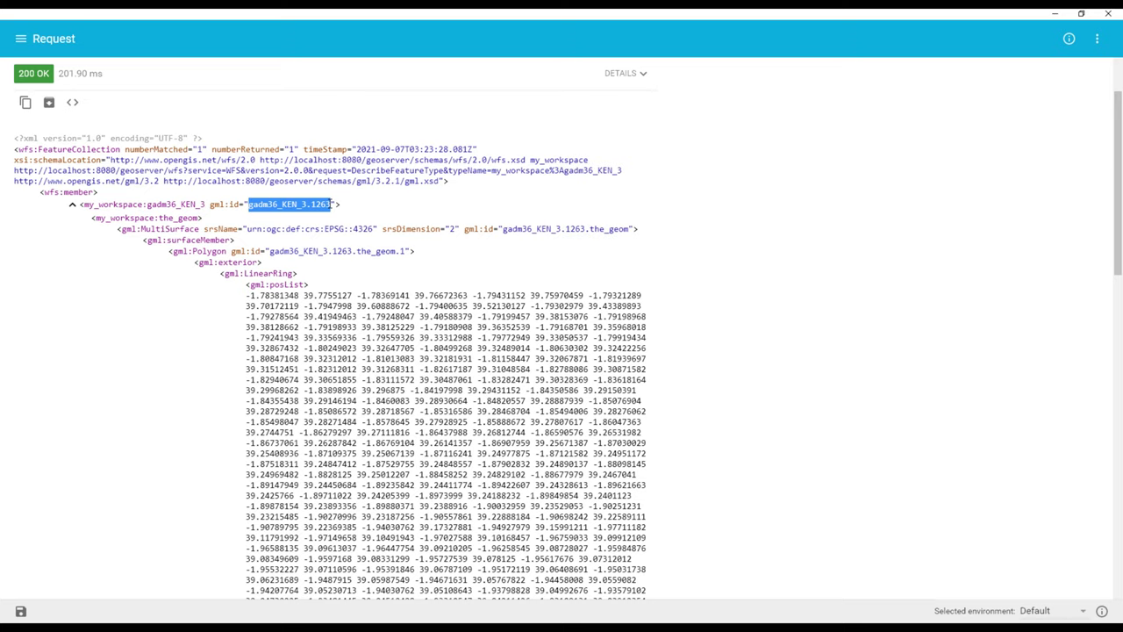
pyautogui.click(292, 204)
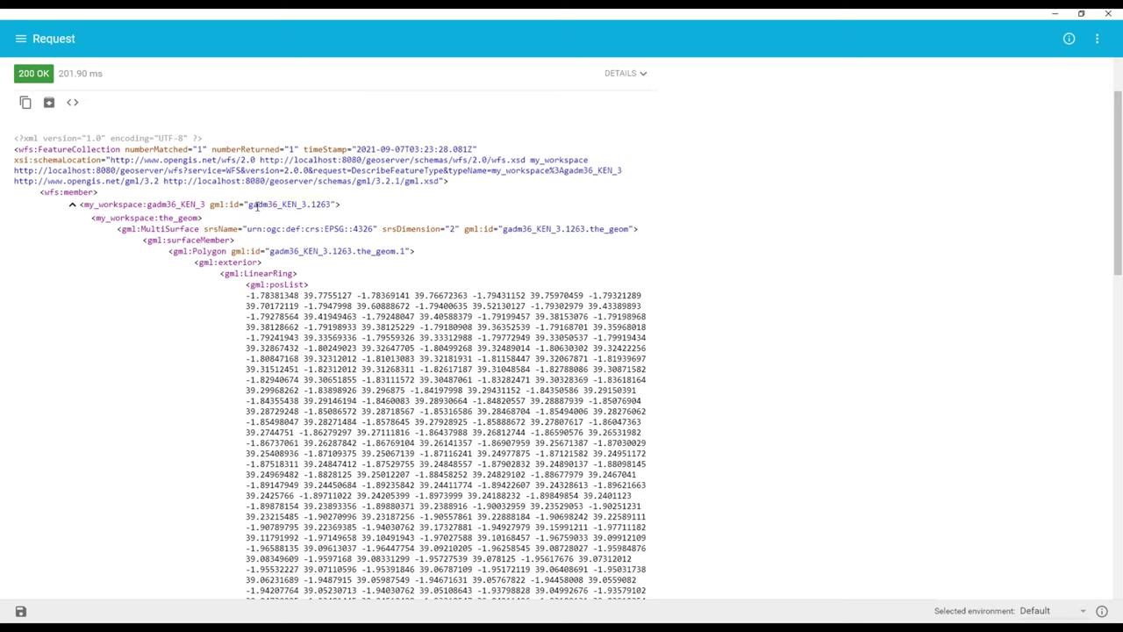
pyautogui.moveTo(249, 204); pyautogui.dragTo(306, 205)
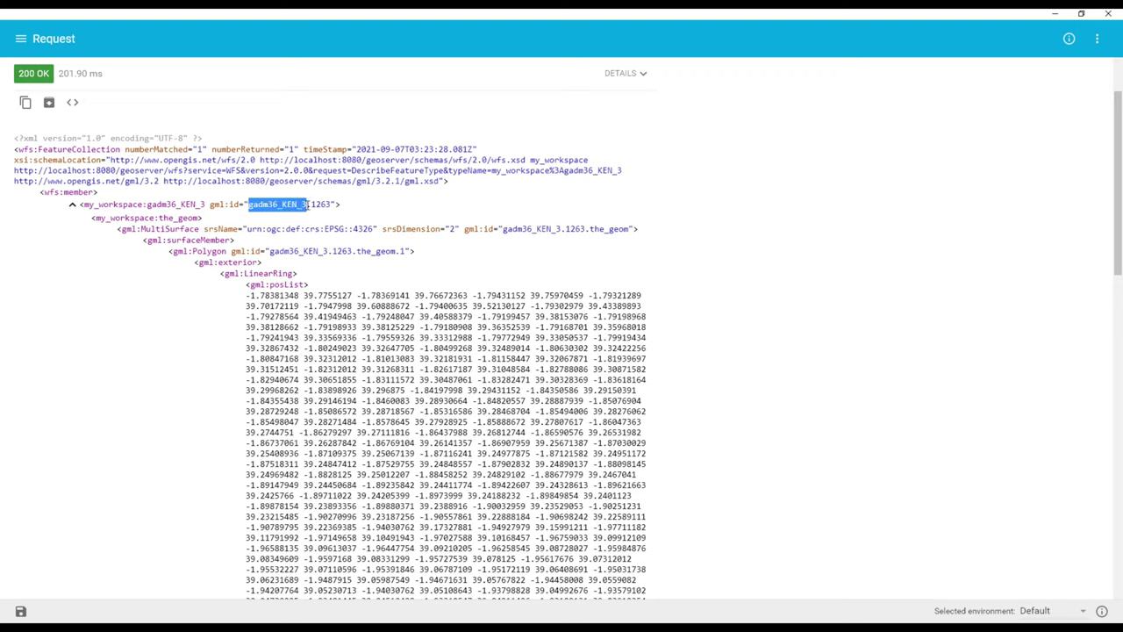
pyautogui.moveTo(330, 204); pyautogui.dragTo(249, 206)
pyautogui.click(276, 206)
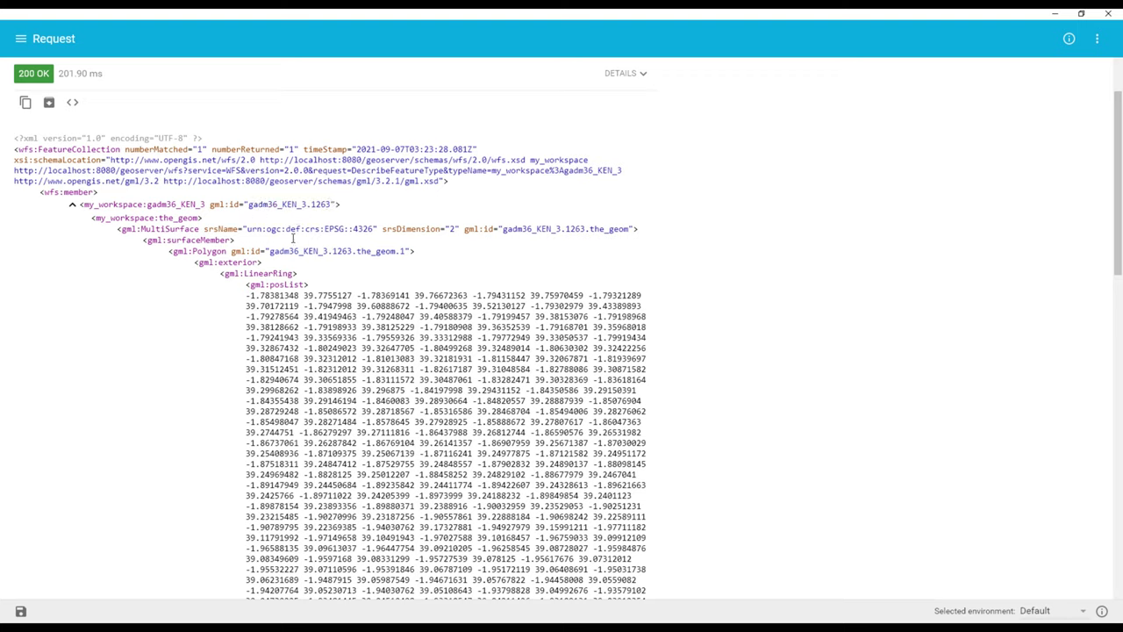
pyautogui.moveTo(250, 205); pyautogui.dragTo(332, 204)
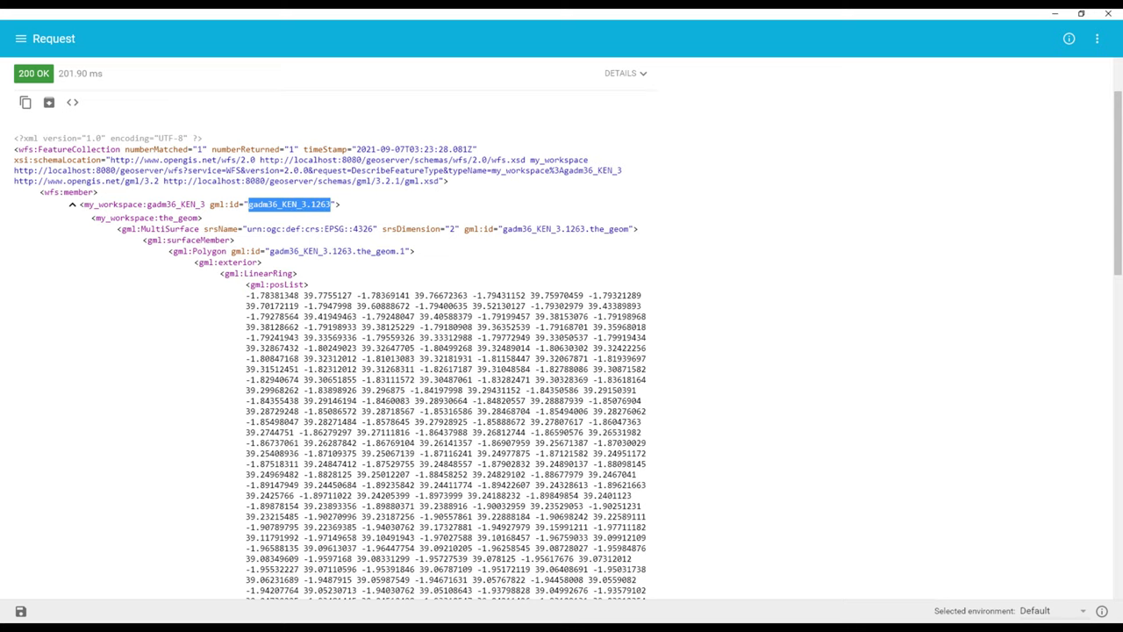
# - Switch to the landsatpath_ke map preview in the browser, reload it, query the lower-left scenes and highlight the returned fid
pyautogui.hotkey('alt', 'Tab')
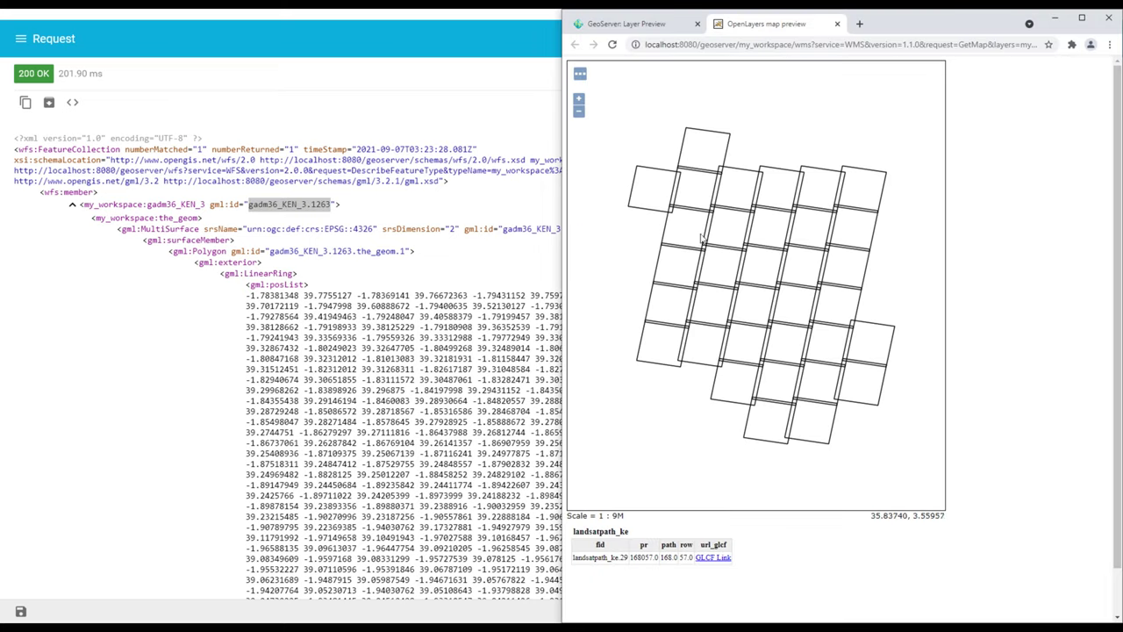
pyautogui.click(613, 46)
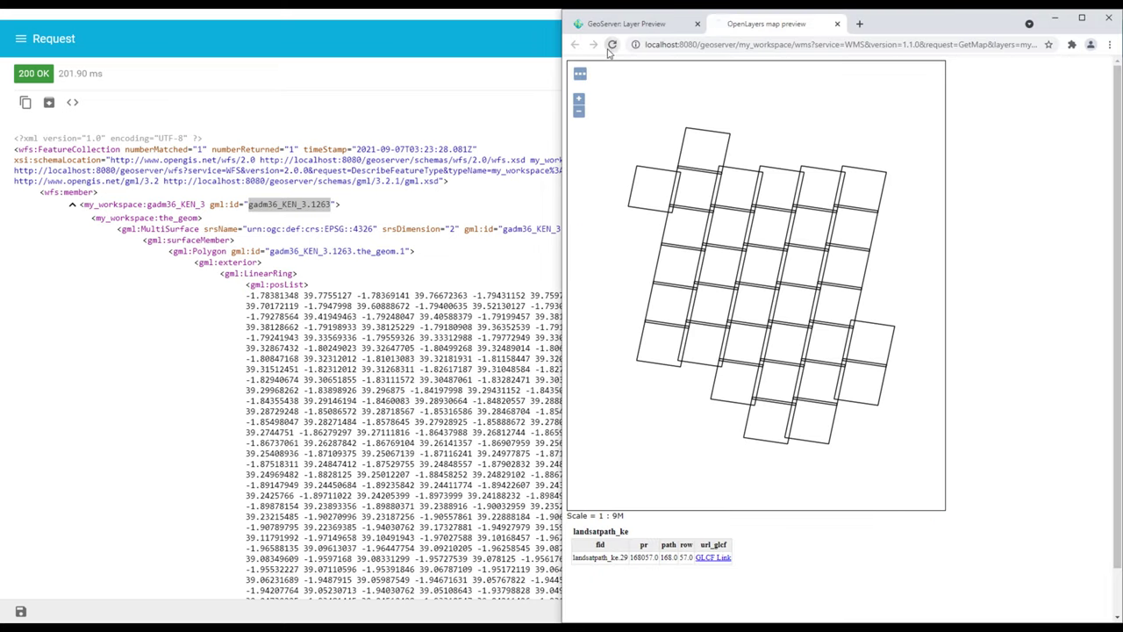
pyautogui.click(651, 355)
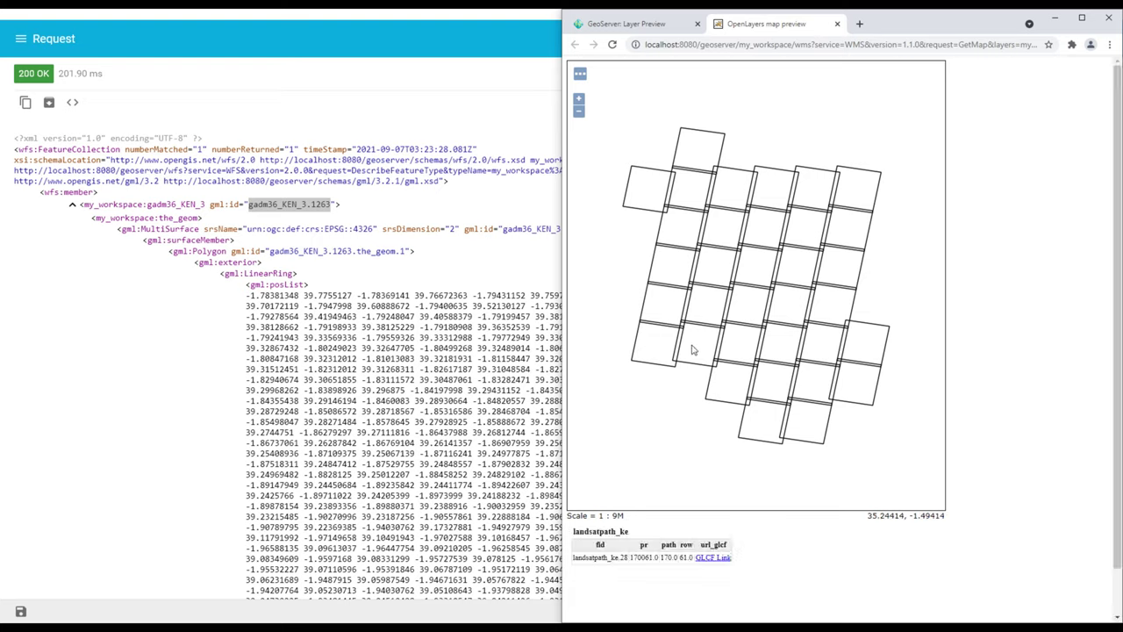
pyautogui.moveTo(573, 558); pyautogui.dragTo(627, 558)
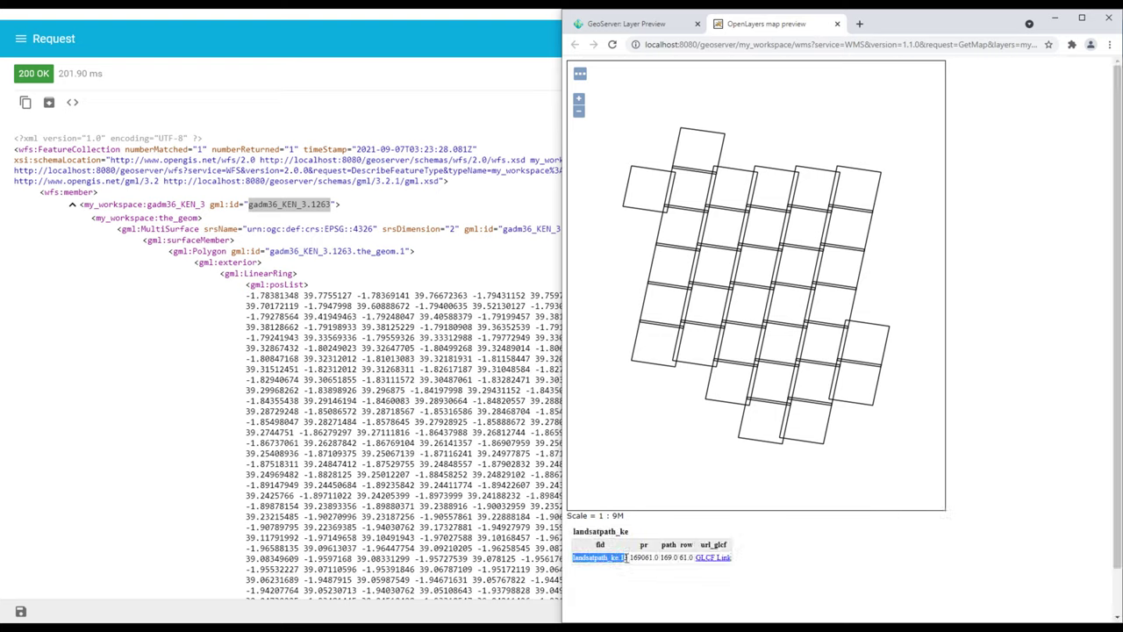
pyautogui.click(616, 562)
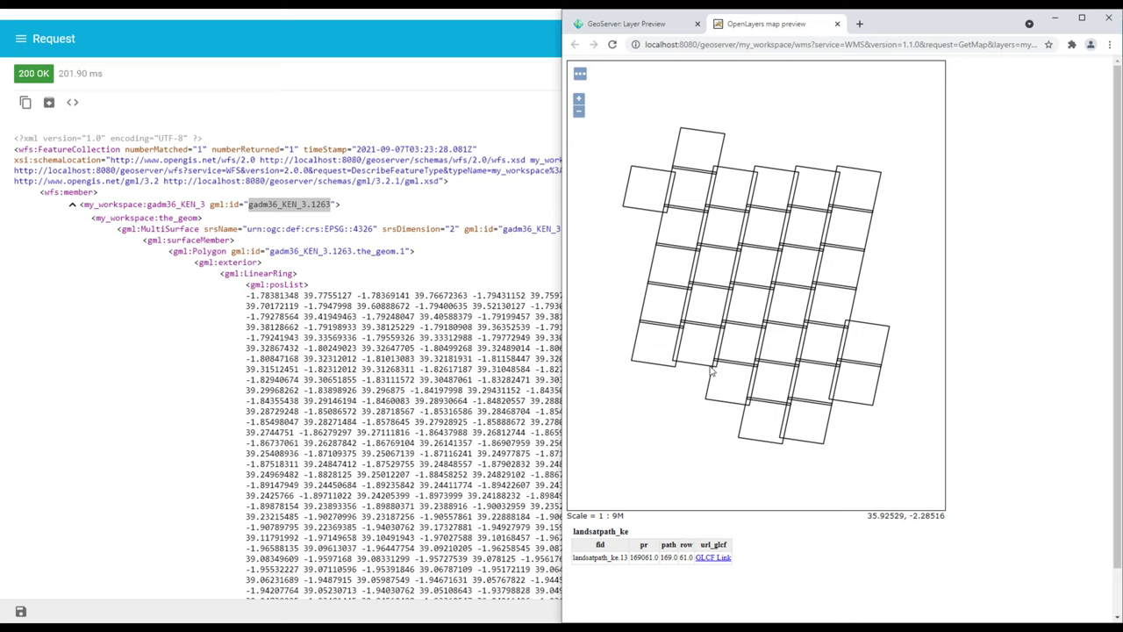
# - Query more landsatpath_ke scenes across the upper, lower and eastern parts of the map to read their fid values
pyautogui.click(680, 191)
pyautogui.click(684, 161)
pyautogui.click(689, 189)
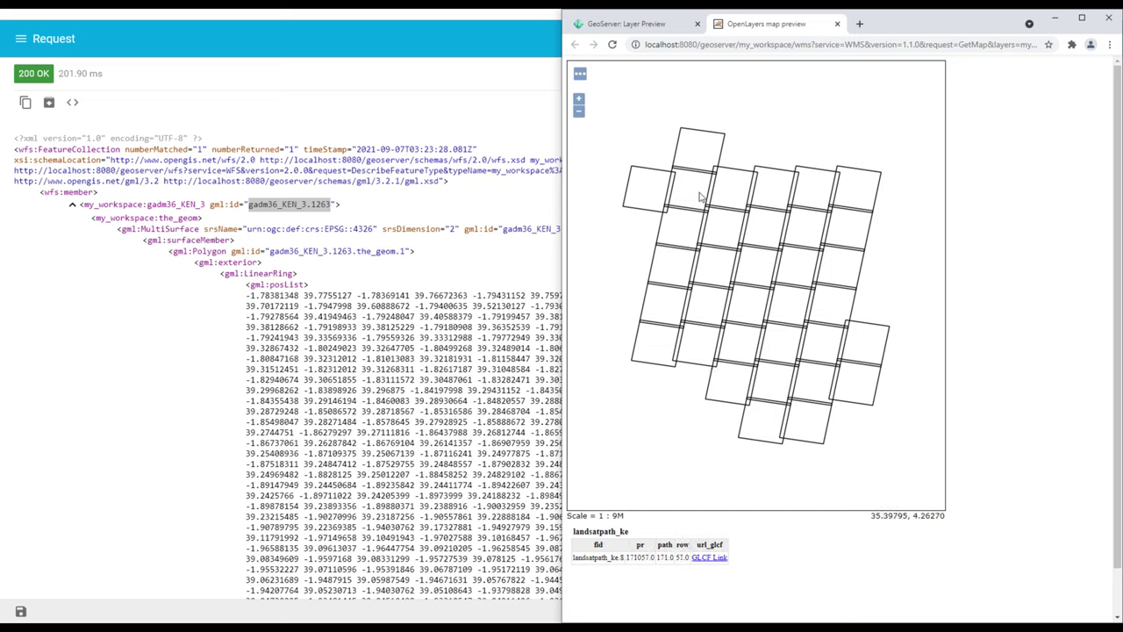
pyautogui.click(736, 196)
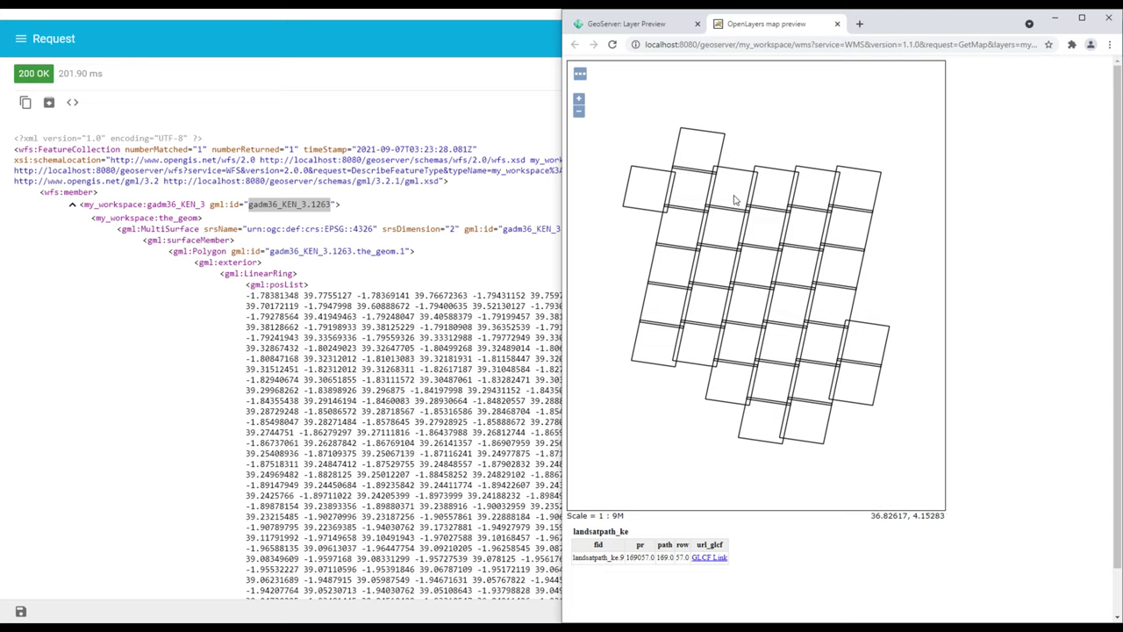
pyautogui.click(680, 243)
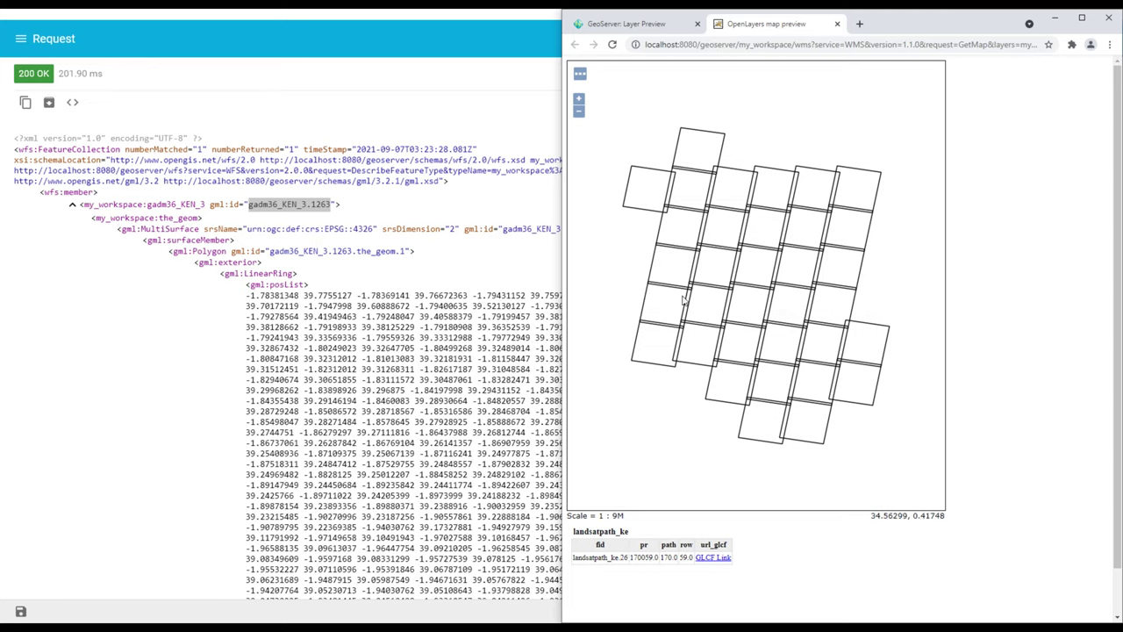
pyautogui.click(809, 426)
pyautogui.click(768, 426)
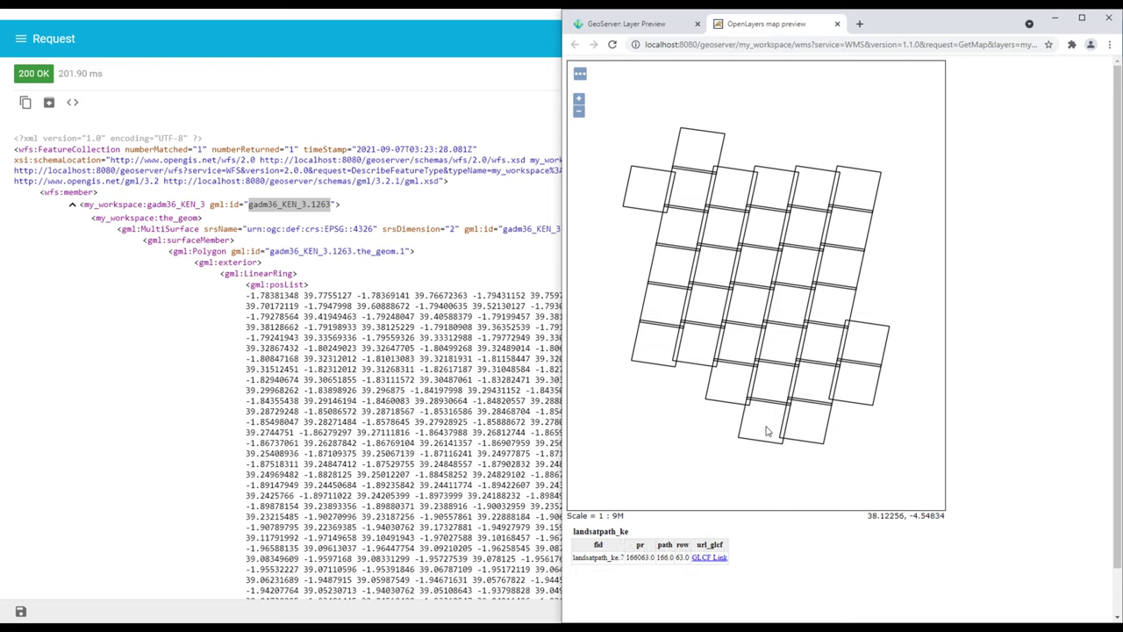
pyautogui.click(746, 386)
pyautogui.click(835, 274)
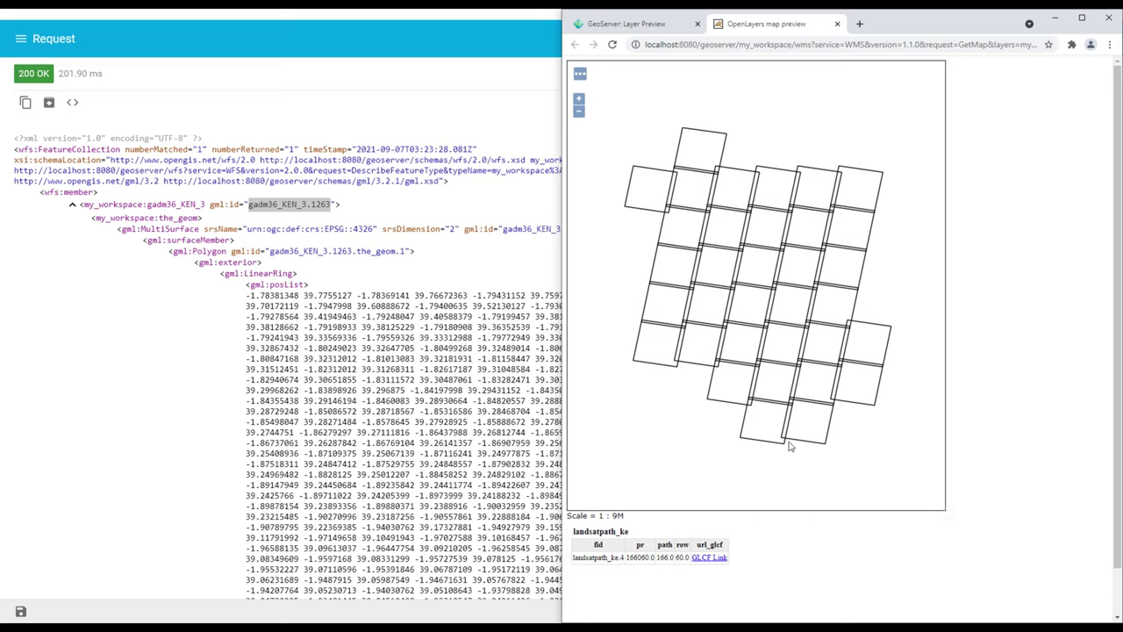
pyautogui.click(830, 336)
# - Compare the gadm36_KEN_3 gml:id in the REST client with the queried scene's fid, and examine the attributes at the response's end
pyautogui.click(277, 204)
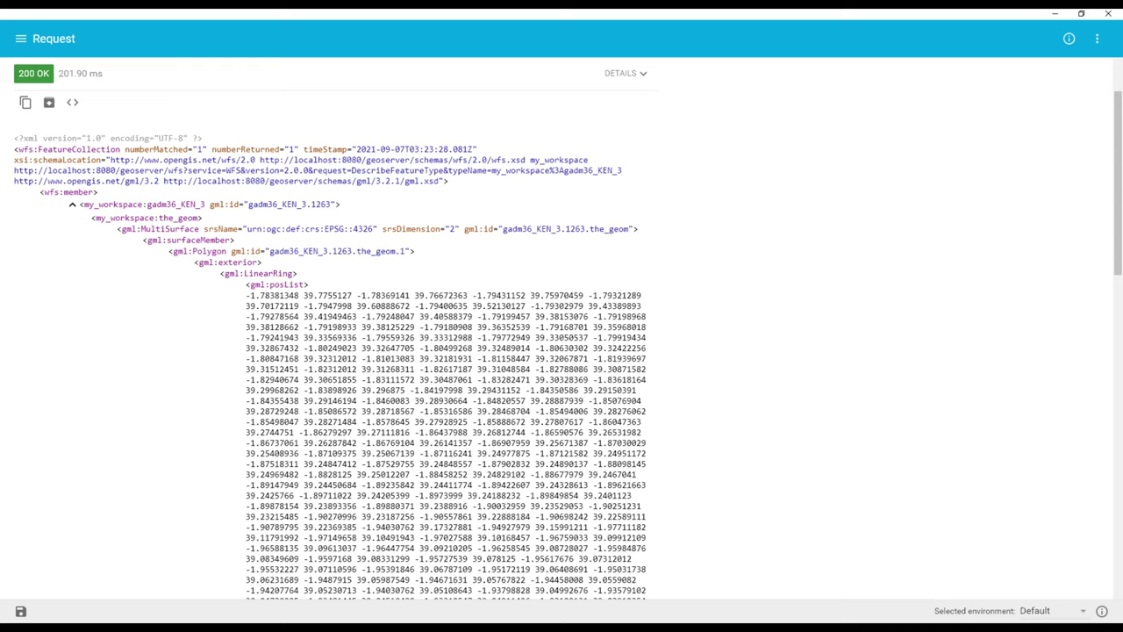
pyautogui.hotkey('alt', 'Tab')
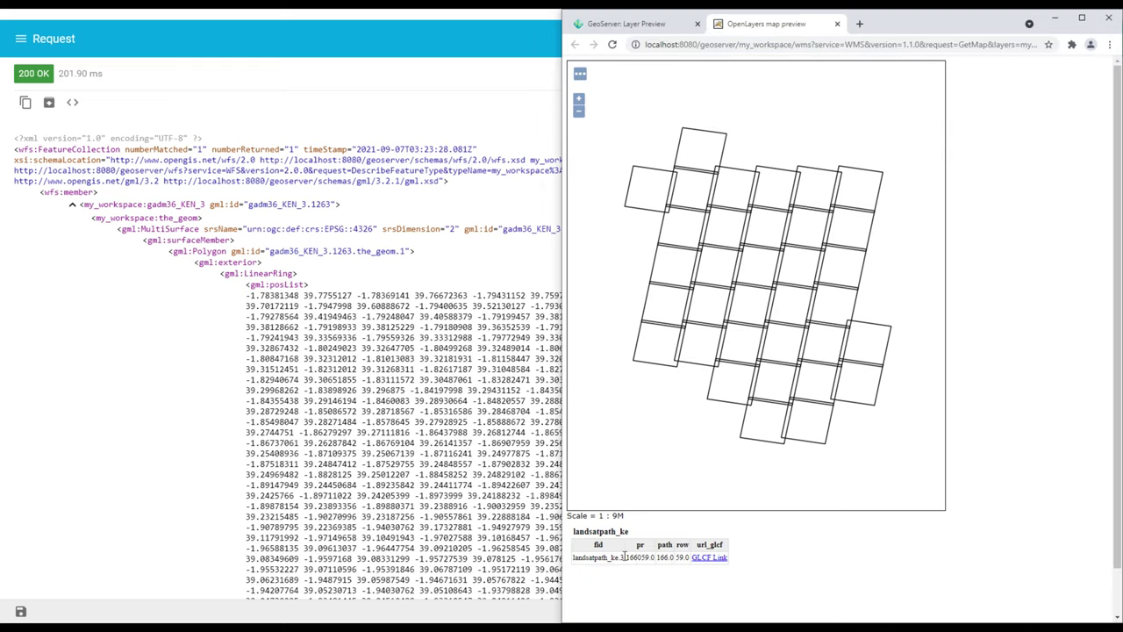
pyautogui.moveTo(625, 556); pyautogui.dragTo(576, 559)
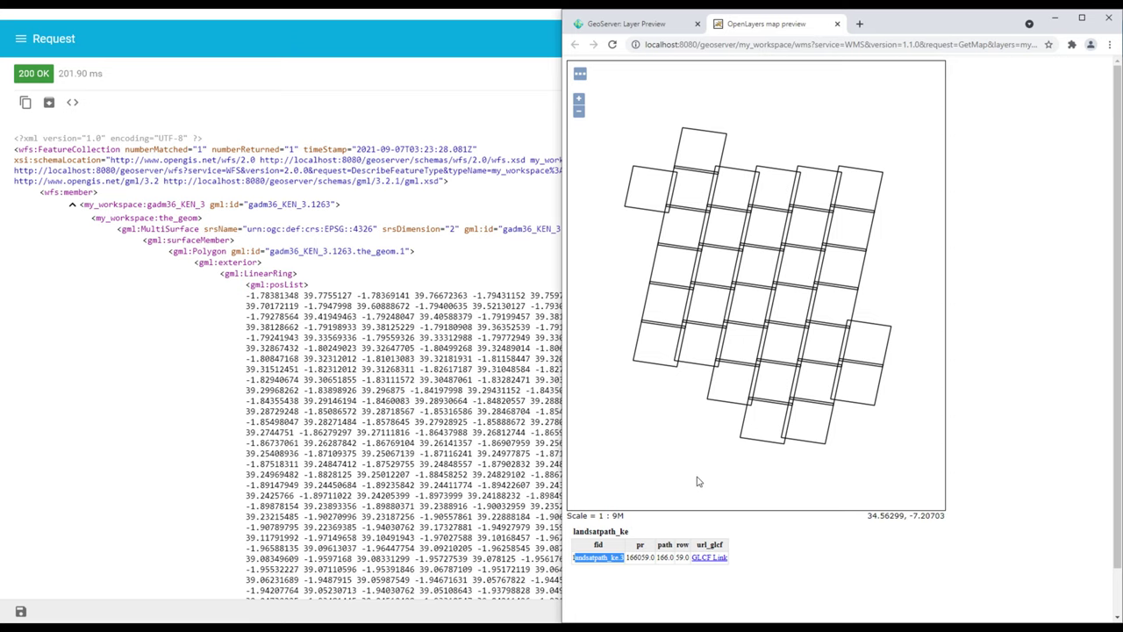
pyautogui.hotkey('alt', 'Tab')
pyautogui.scroll(-15, 424, 346)
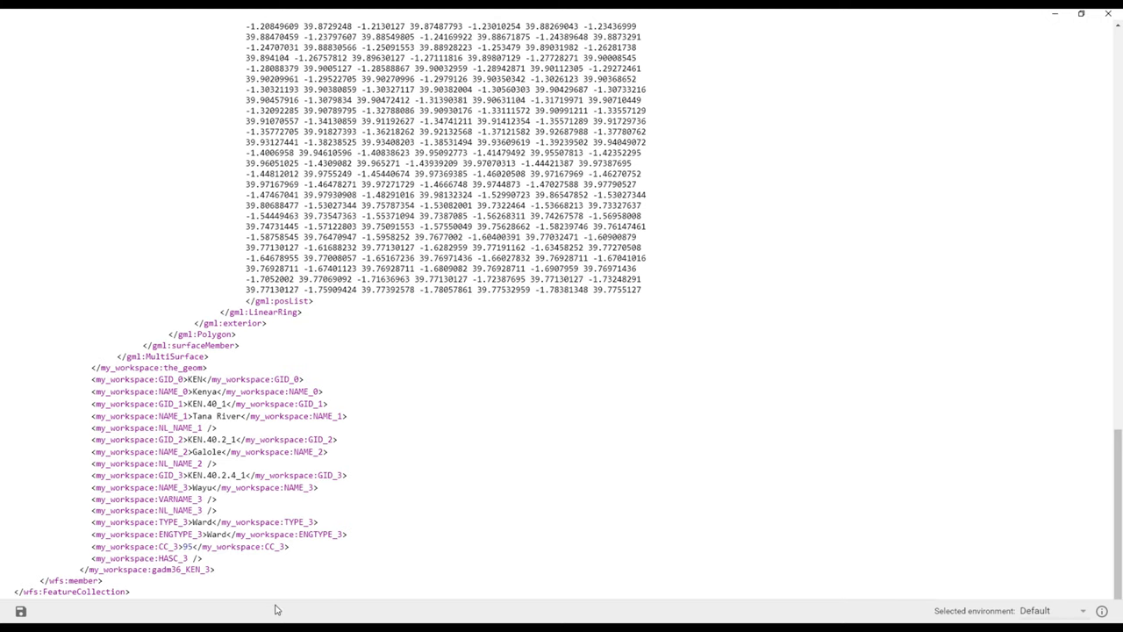
# - Switch to the Notepad notes and copy the GetFeature URL for gadm36_KEN_3 with maxFeatures=10
pyautogui.hotkey('alt', 'Tab')
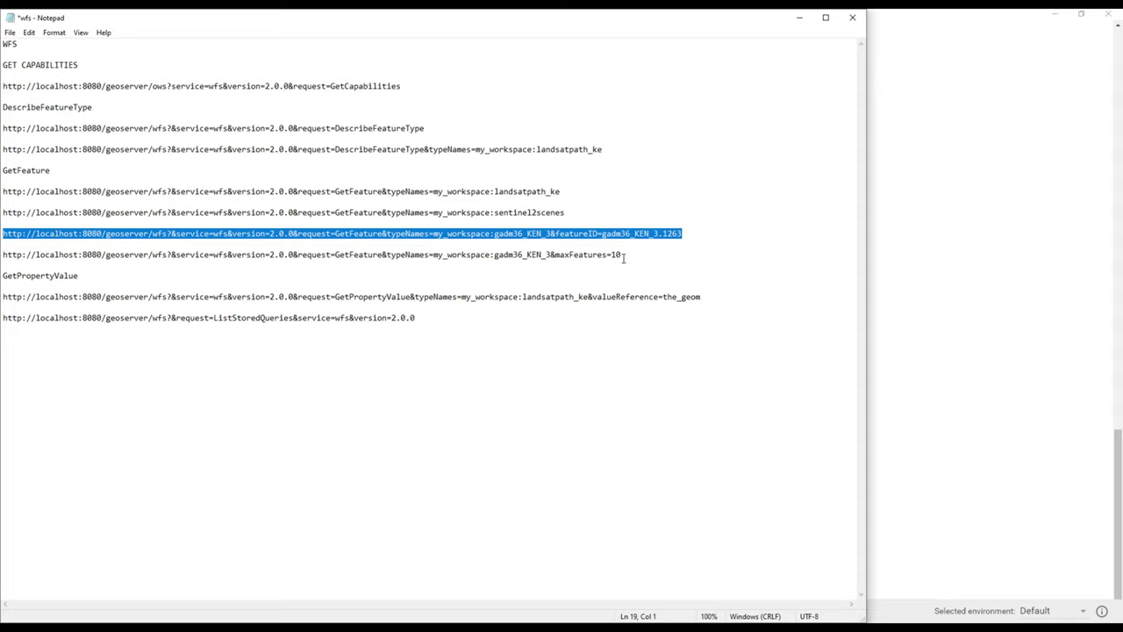
pyautogui.moveTo(625, 255); pyautogui.dragTo(555, 254)
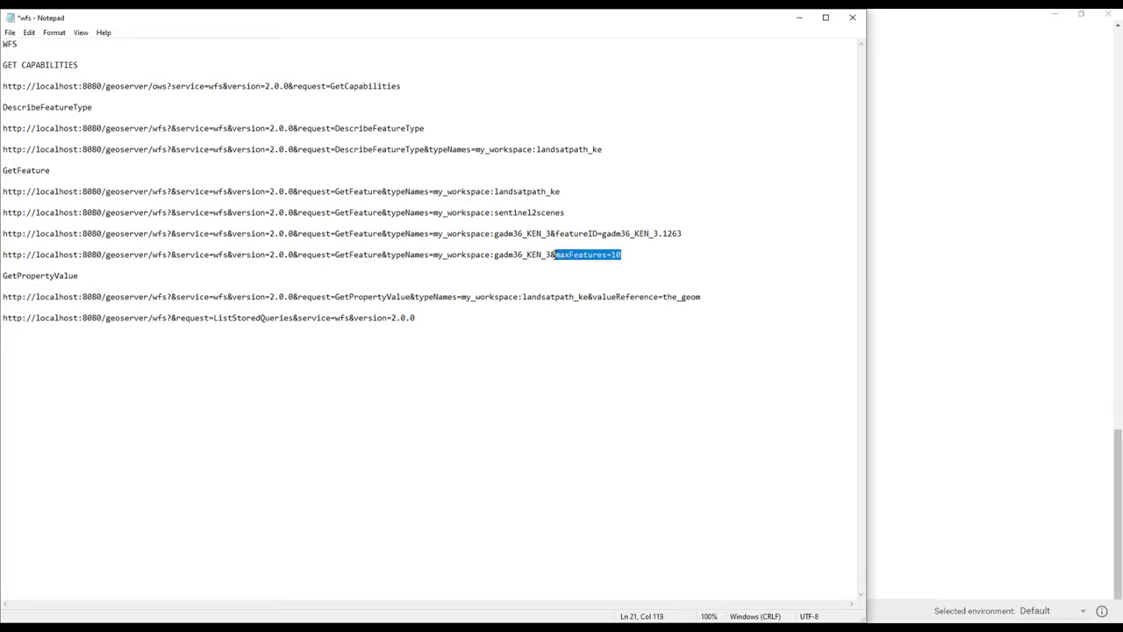
pyautogui.click(587, 255)
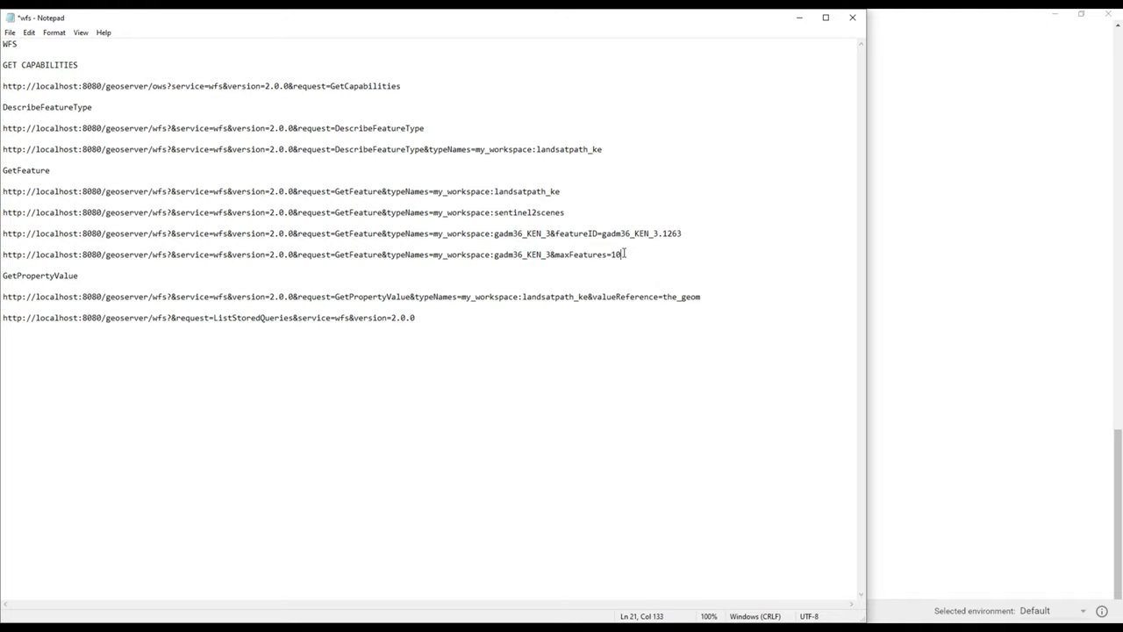
pyautogui.moveTo(623, 254); pyautogui.dragTo(2, 253)
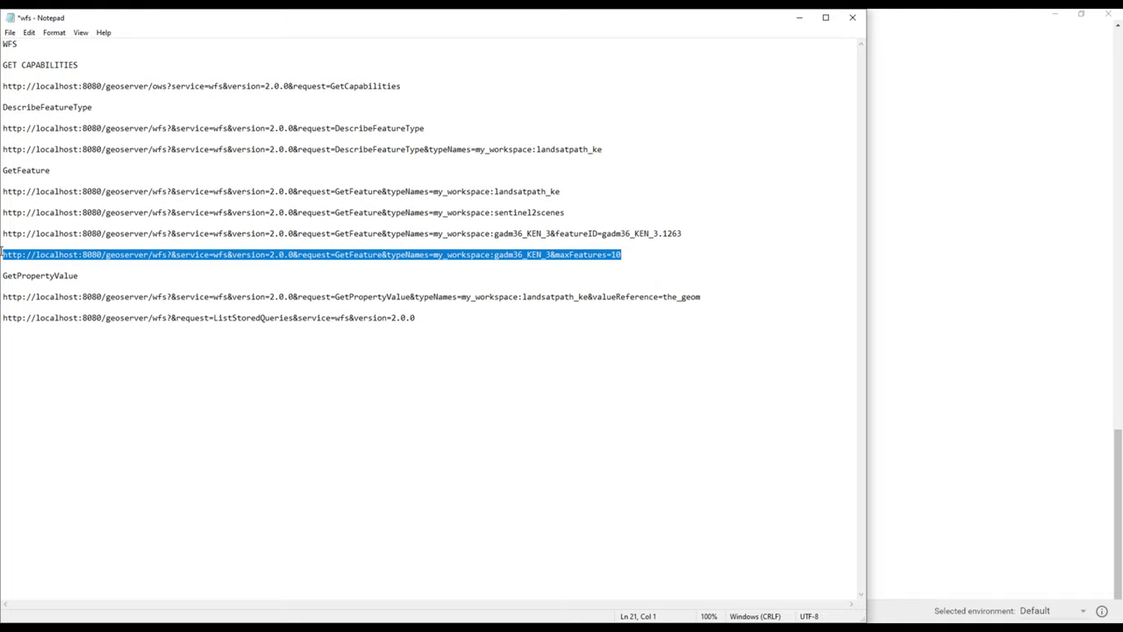
# - Replace the request URL in the REST client with the copied maxFeatures=10 query, send it and check the response time
pyautogui.click(911, 78)
pyautogui.scroll(10, 444, 319)
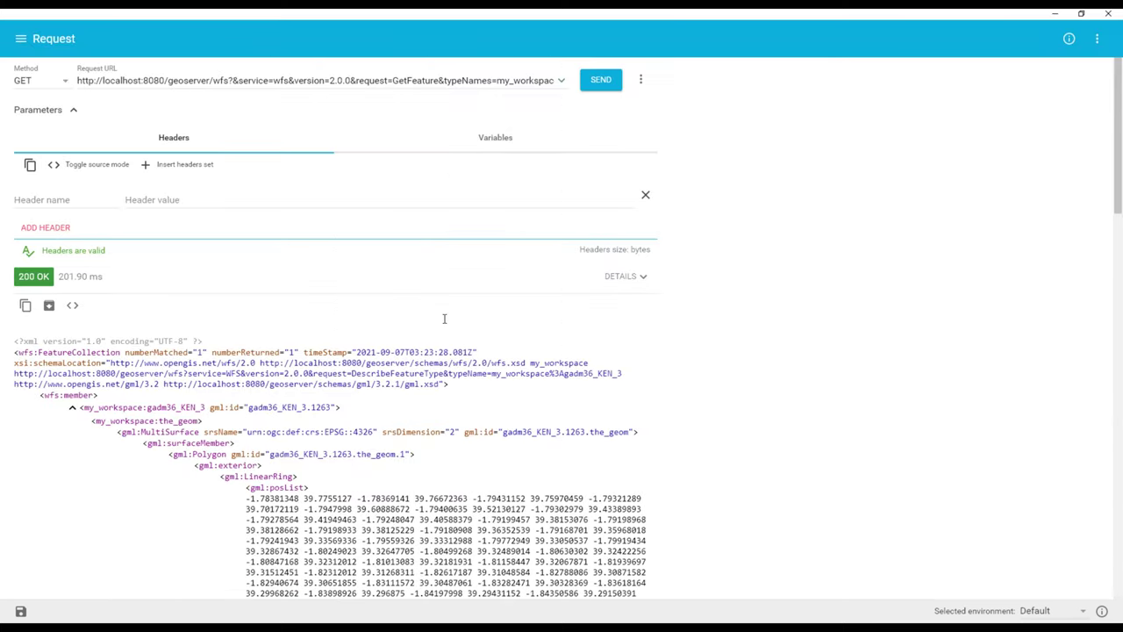
pyautogui.tripleClick(373, 80)
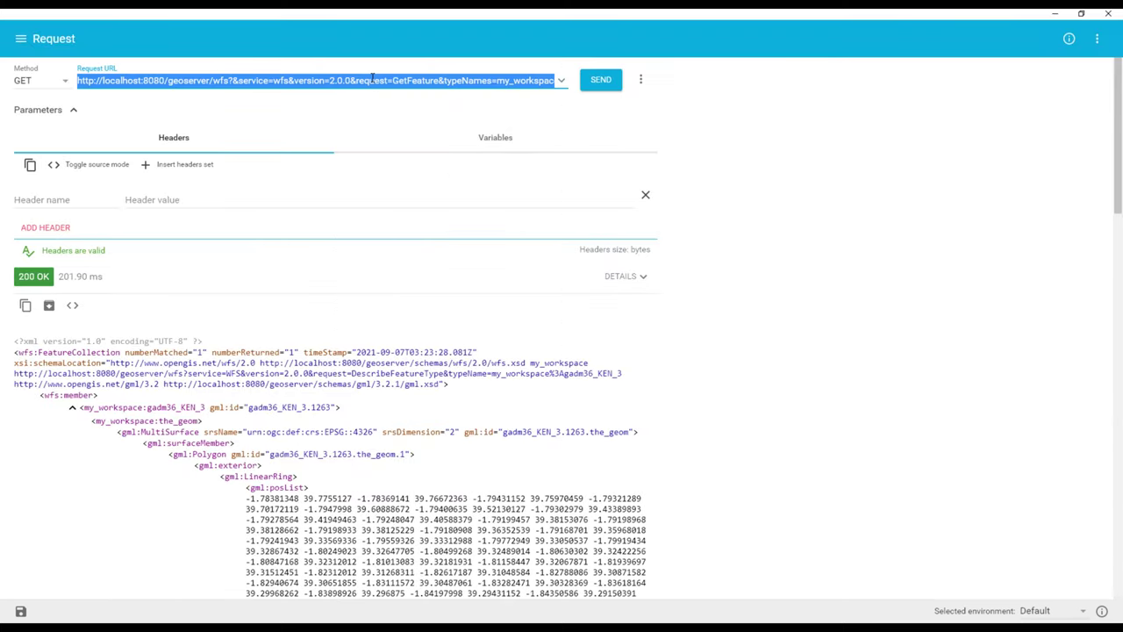
pyautogui.hotkey('ctrl', 'v')
pyautogui.press('Return')
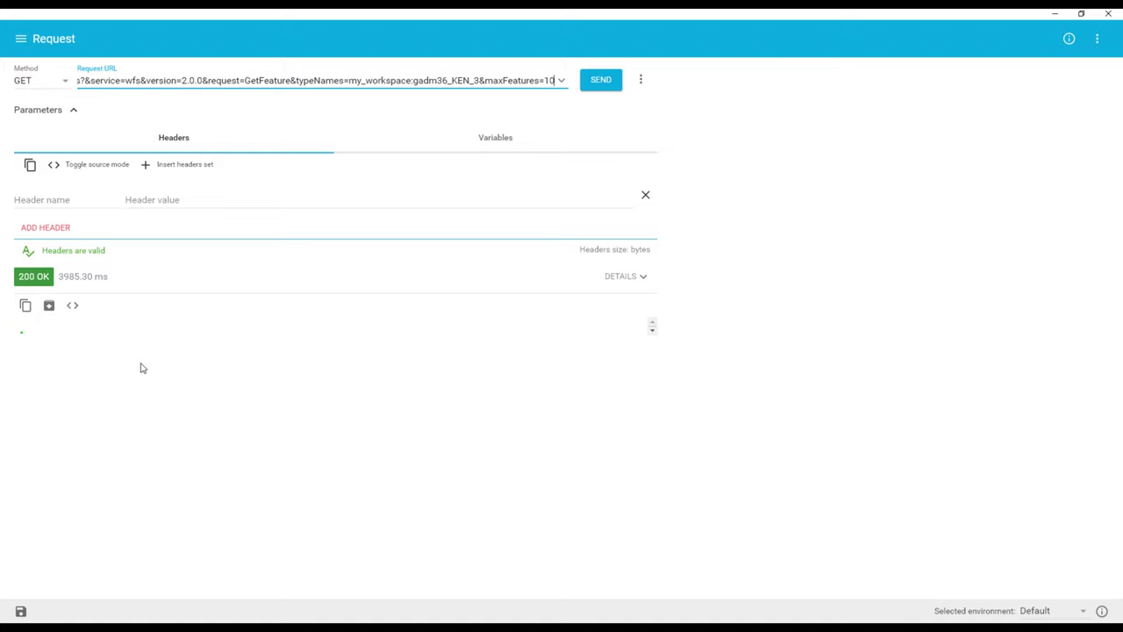
pyautogui.doubleClick(79, 277)
pyautogui.click(107, 281)
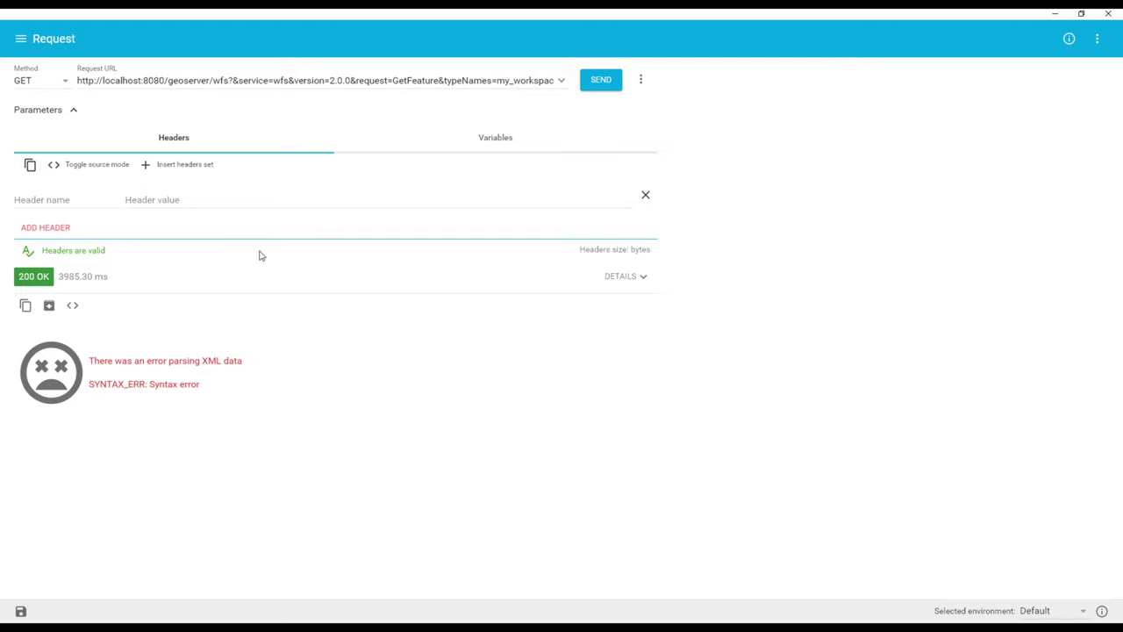
# - Switch to the browser and request the copied maxFeatures=10 URL in a new tab to download gadm36_KEN_3.xml
pyautogui.hotkey('alt', 'Tab')
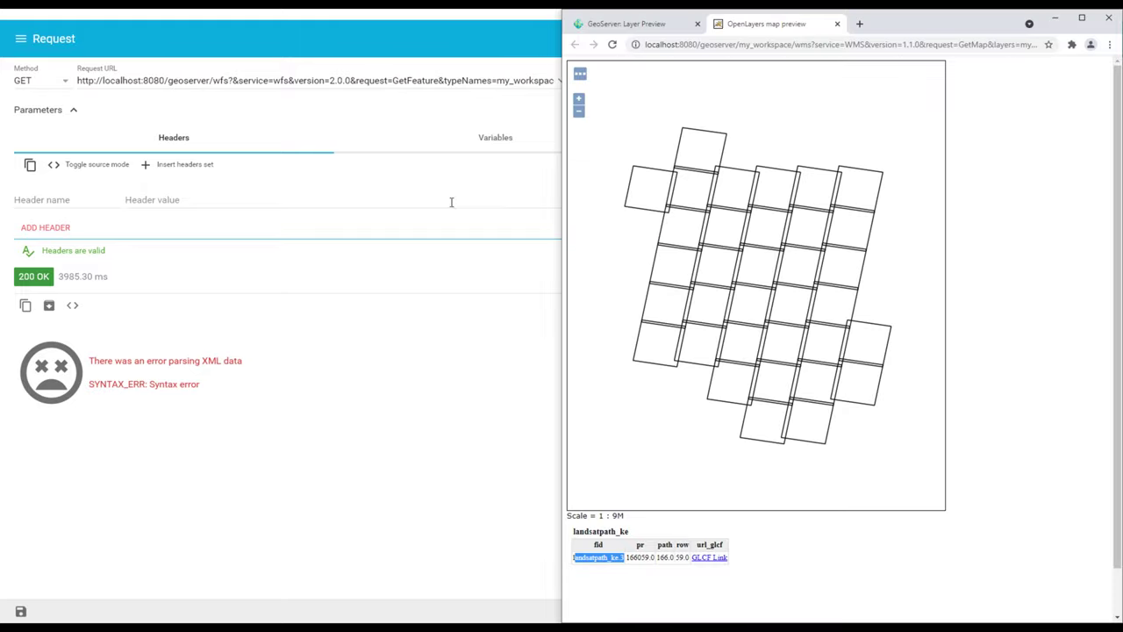
pyautogui.click(859, 24)
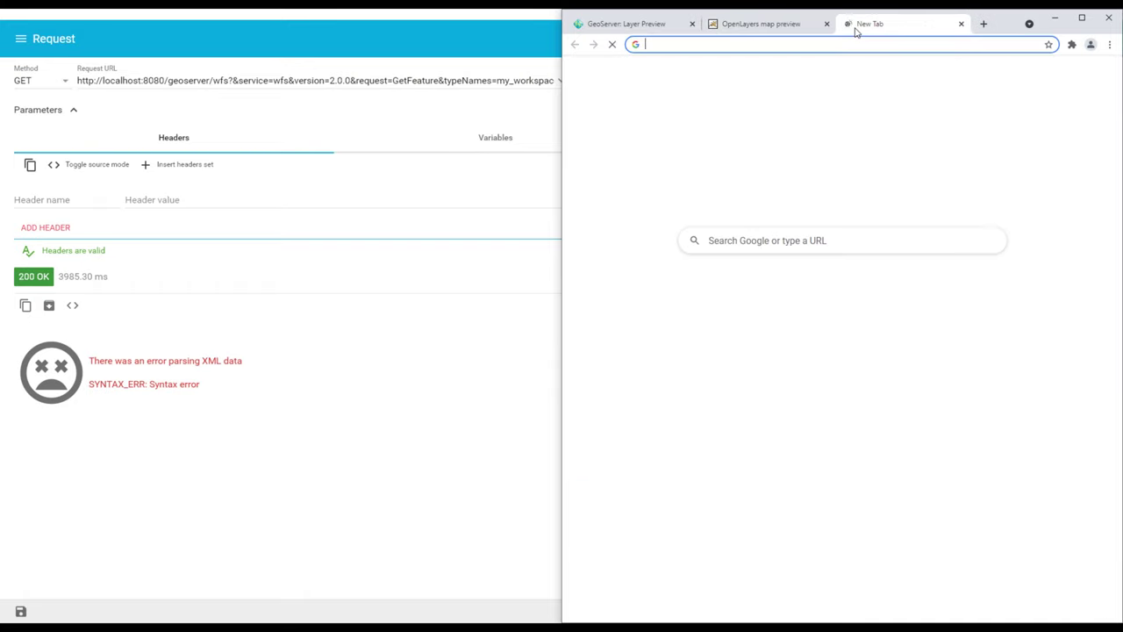
pyautogui.hotkey('ctrl', 'v')
pyautogui.press('Return')
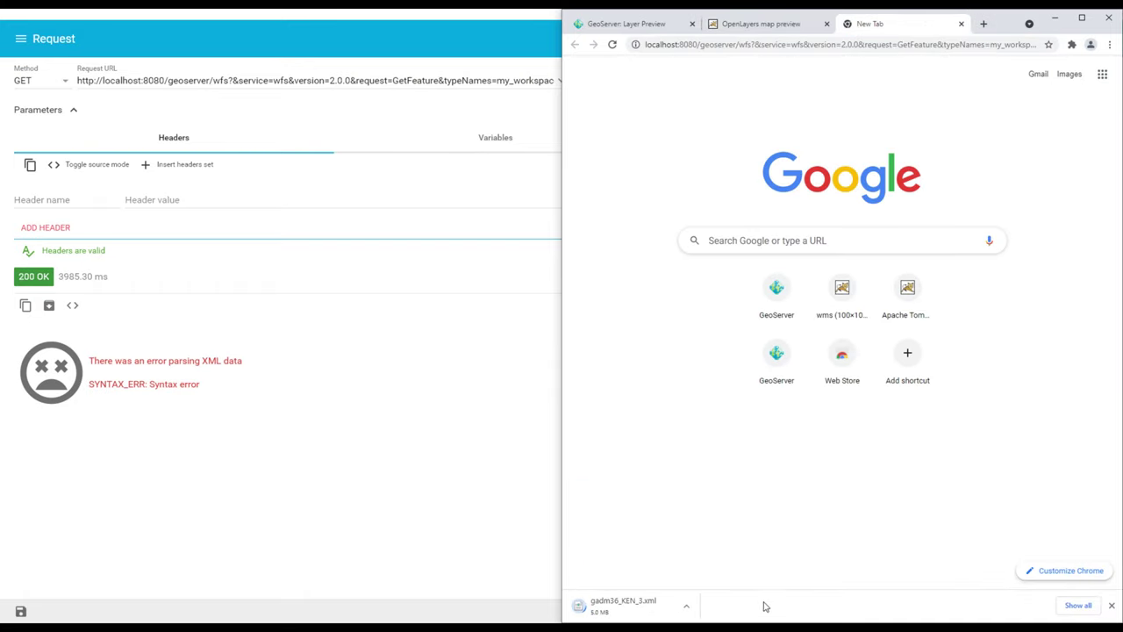
# - Locate the downloaded gadm36_KEN_3.xml in its folder, open it in Visual Studio Code and examine its coordinates along the line
pyautogui.click(1077, 605)
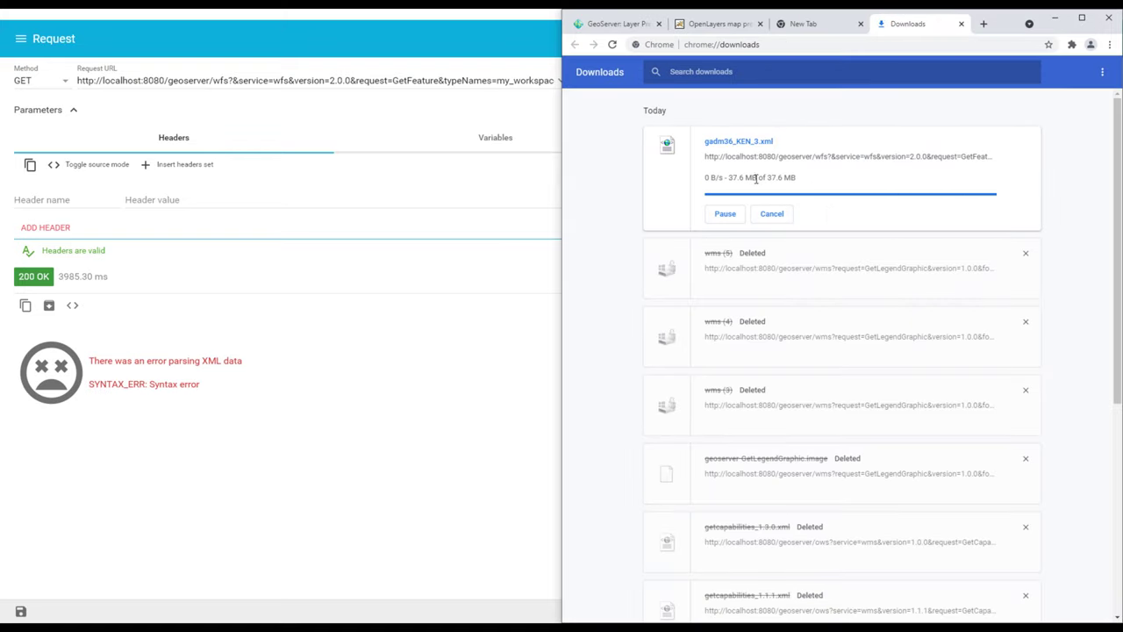
pyautogui.click(742, 184)
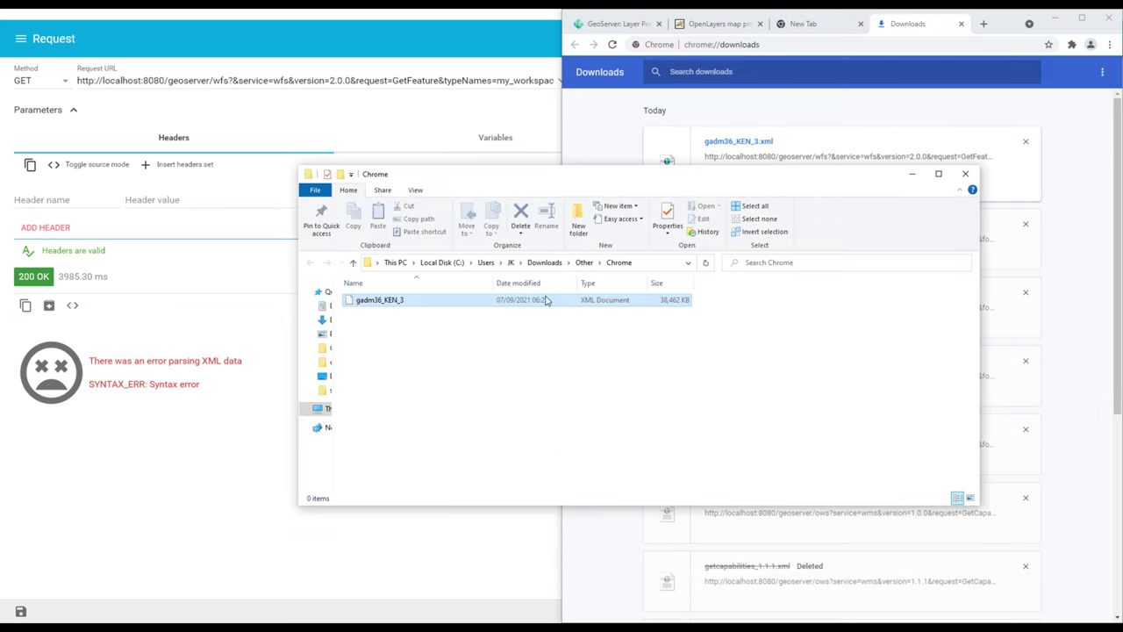
pyautogui.rightClick(419, 305)
pyautogui.click(462, 340)
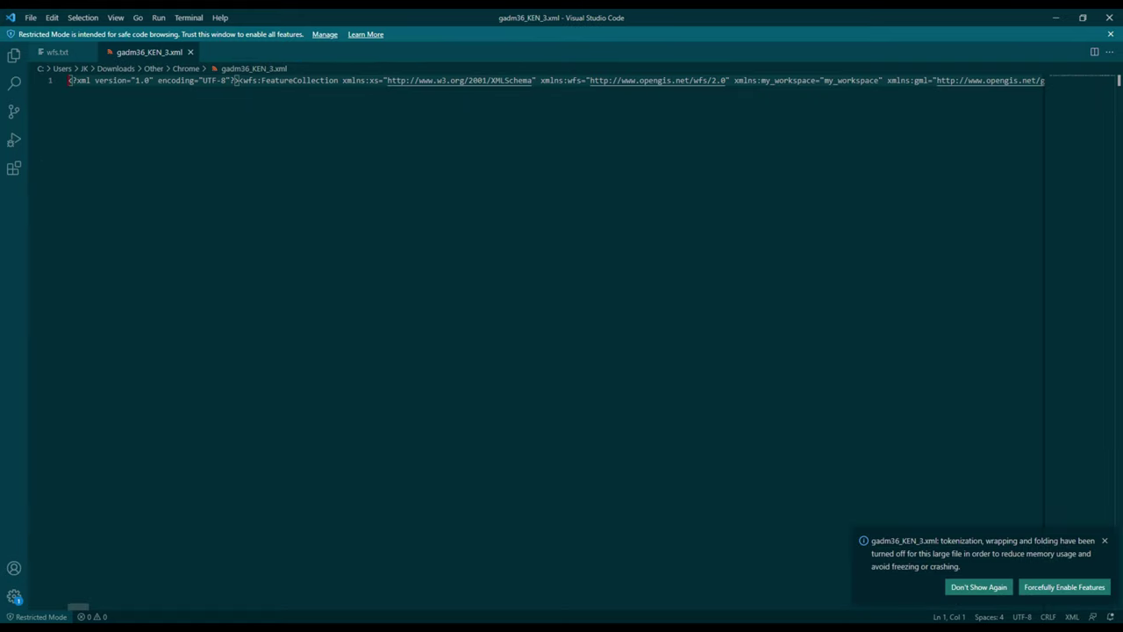
pyautogui.click(1105, 541)
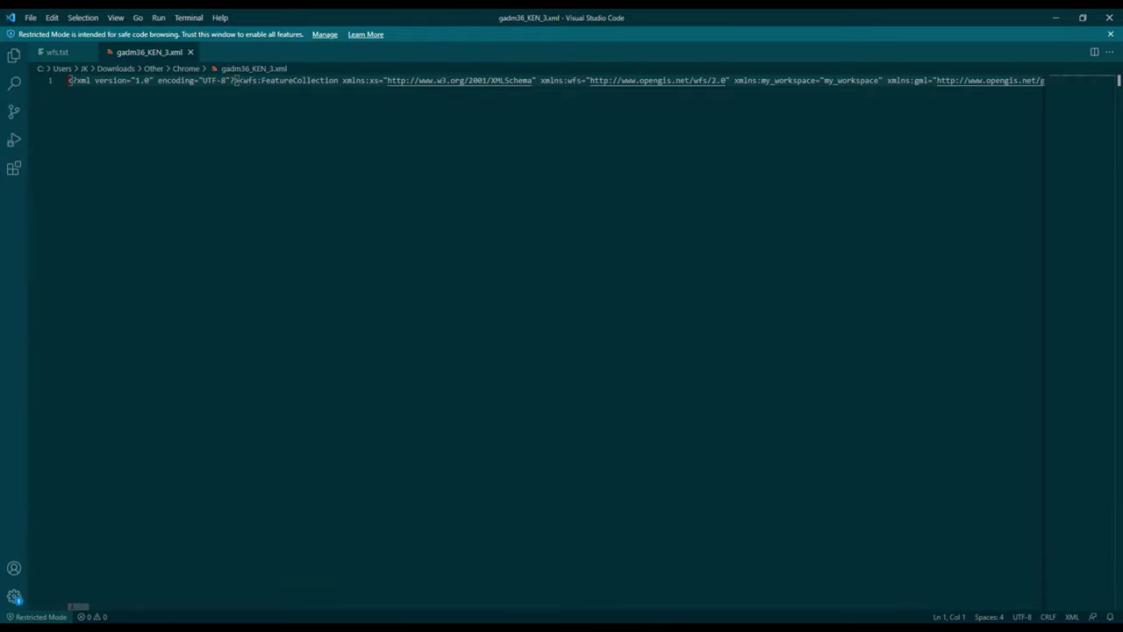
pyautogui.moveTo(77, 605); pyautogui.dragTo(1053, 596)
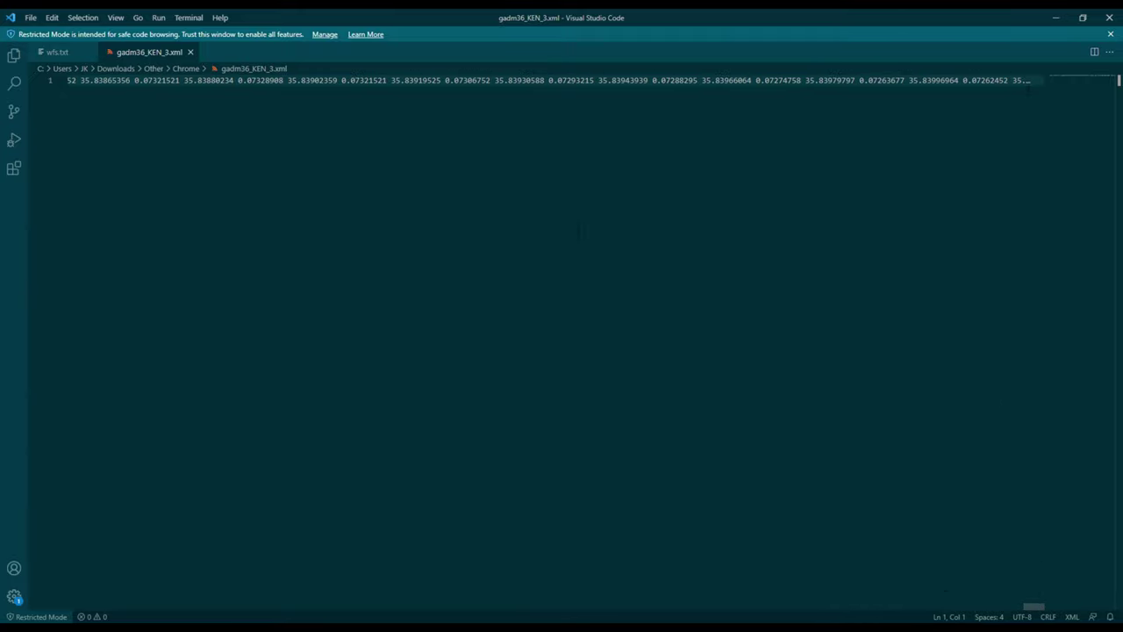
# - Close the open files in Visual Studio Code, and the Downloads and blank tabs in the browser
pyautogui.click(286, 80)
pyautogui.hotkey('ctrl', 'k')
pyautogui.press('w')
pyautogui.hotkey('alt', 'Tab')
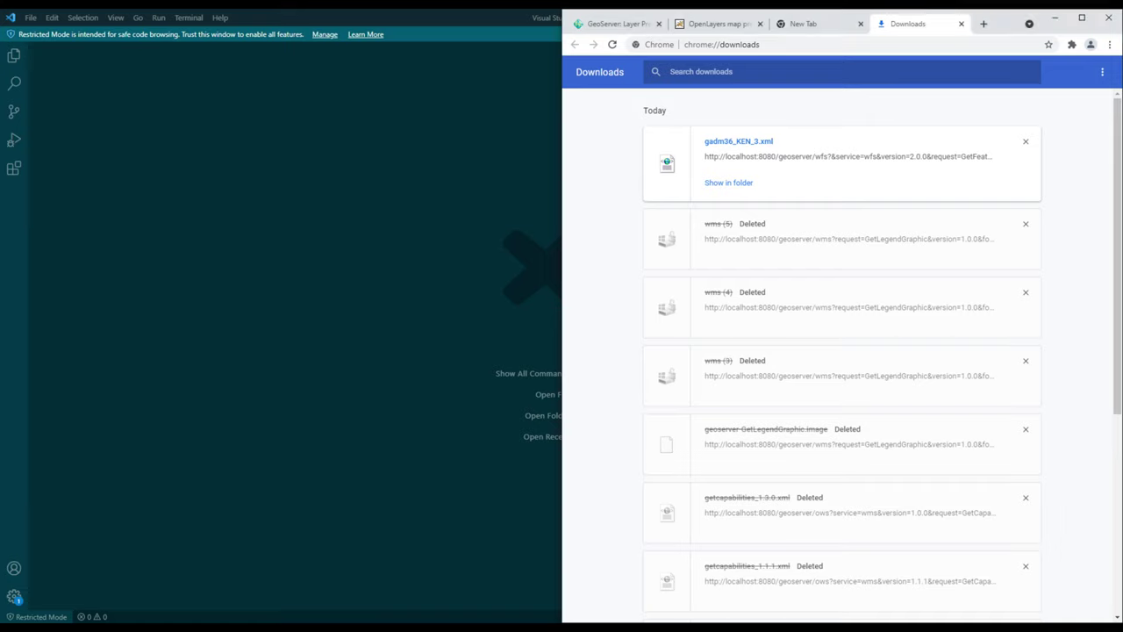
pyautogui.click(961, 24)
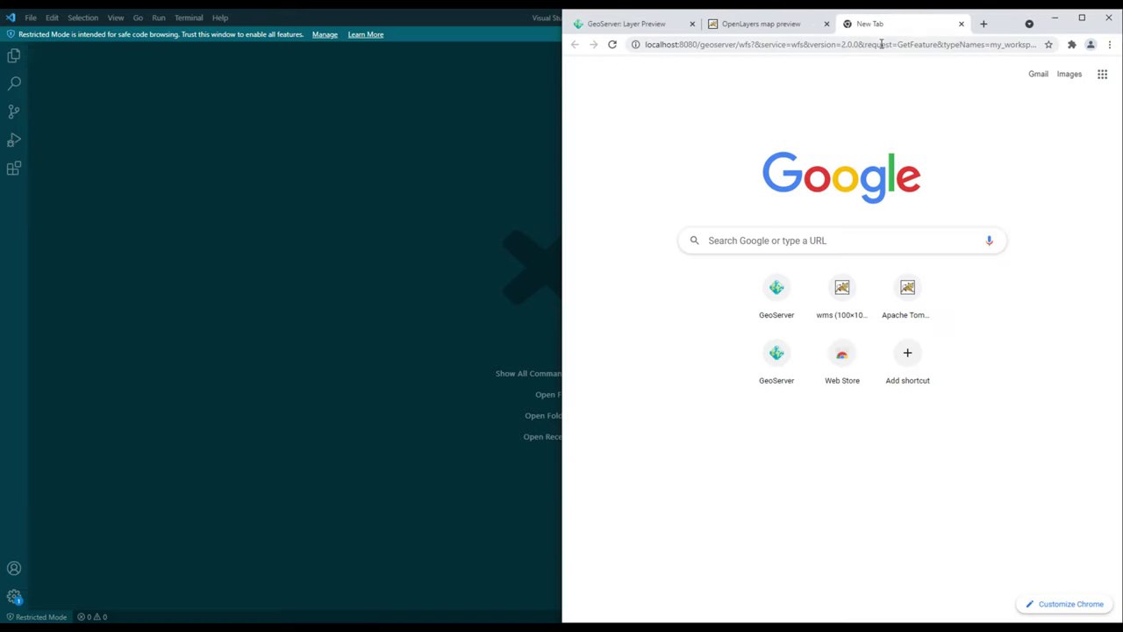
pyautogui.click(961, 25)
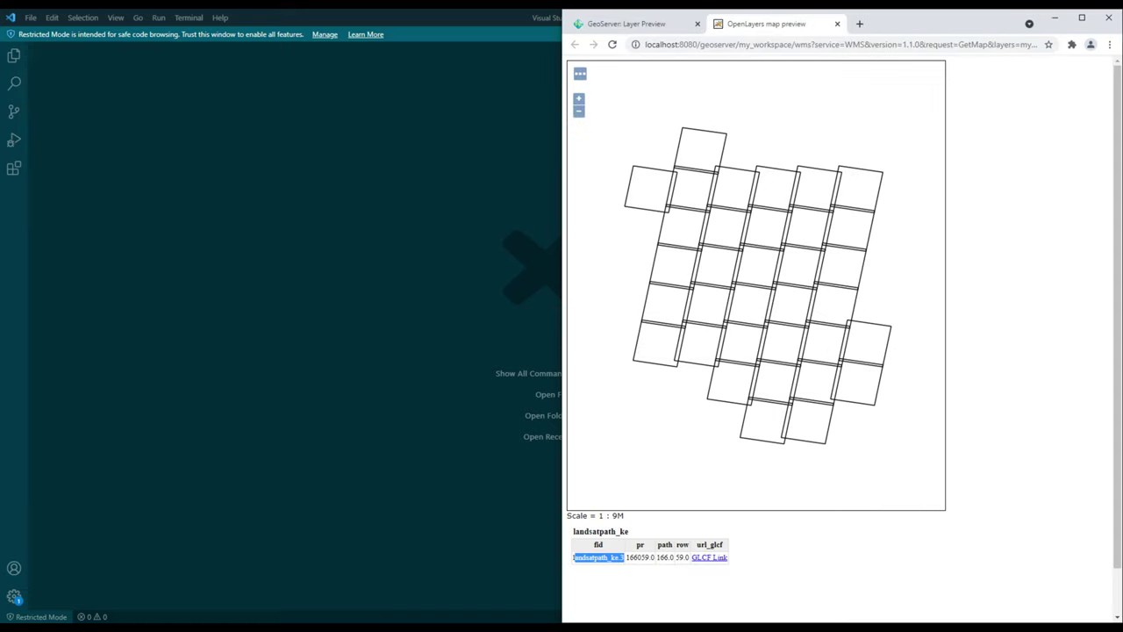
# - Return to the Notepad notes and review the maxFeatures=10 parameter and the GetPropertyValue URL's valueReference=the_geom parameter
pyautogui.hotkey('alt', 'Tab')
pyautogui.press('Up')
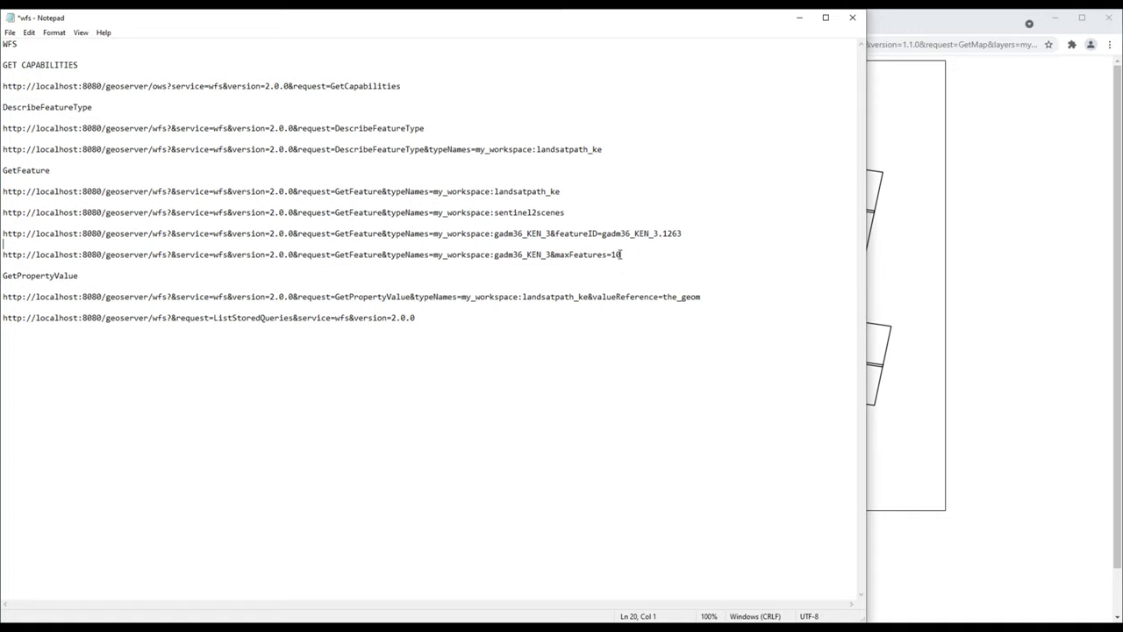
pyautogui.moveTo(622, 255); pyautogui.dragTo(556, 253)
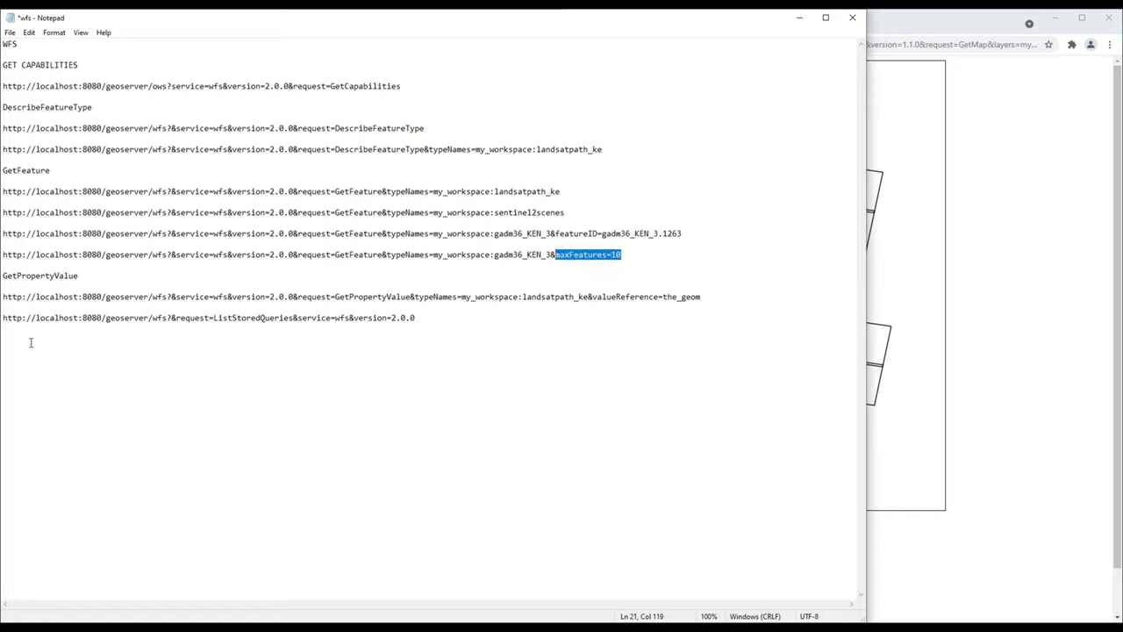
pyautogui.moveTo(3, 296); pyautogui.dragTo(719, 296)
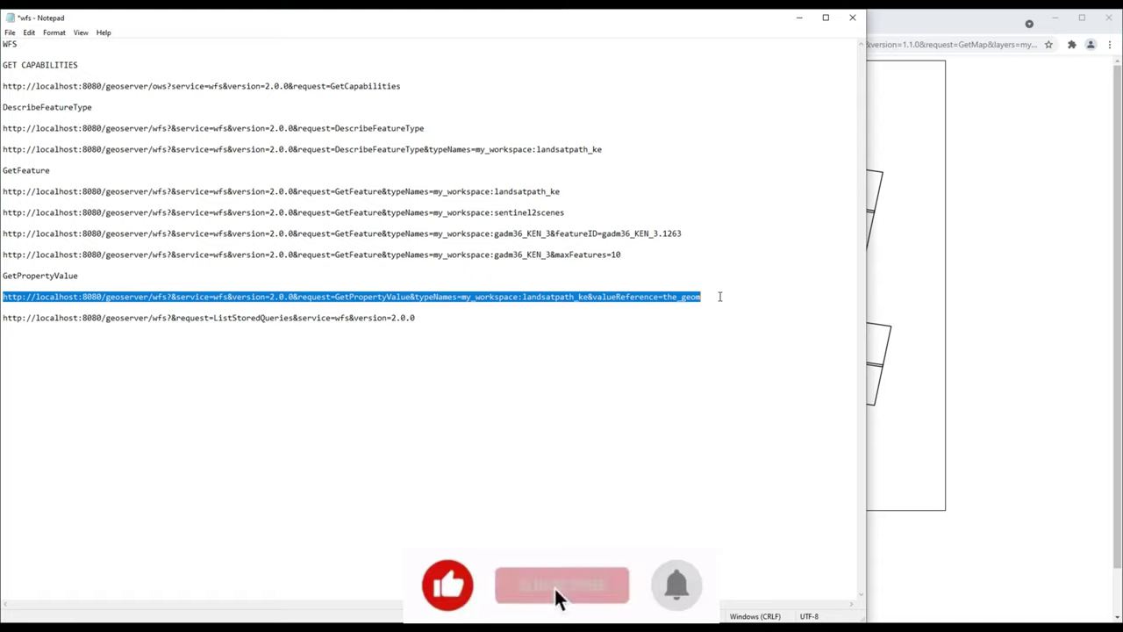
pyautogui.click(720, 297)
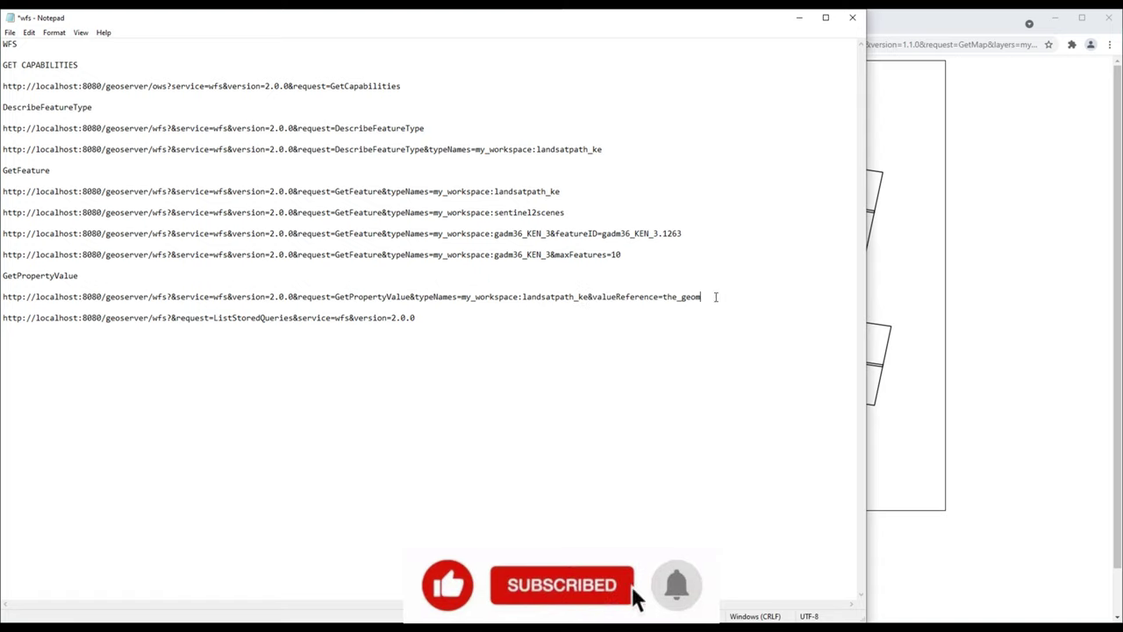
pyautogui.moveTo(593, 296); pyautogui.dragTo(701, 299)
pyautogui.click(640, 297)
pyautogui.click(692, 297)
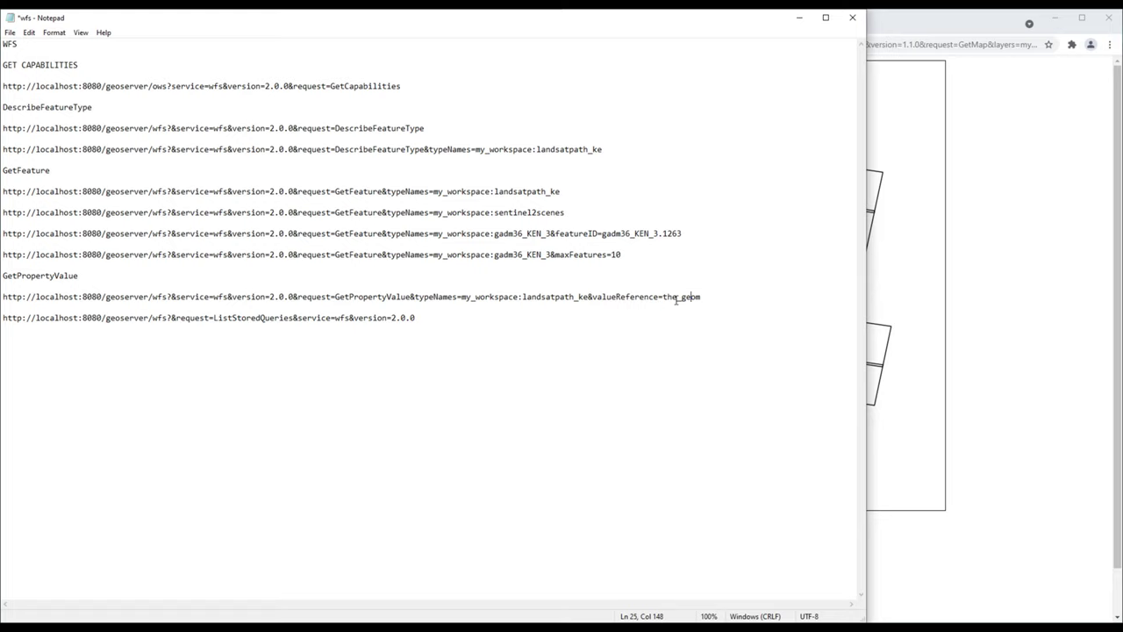
# - Copy the GetPropertyValue URL for landsatpath_ke with valueReference=the_geom and send it as the new request in the REST client
pyautogui.click(701, 297)
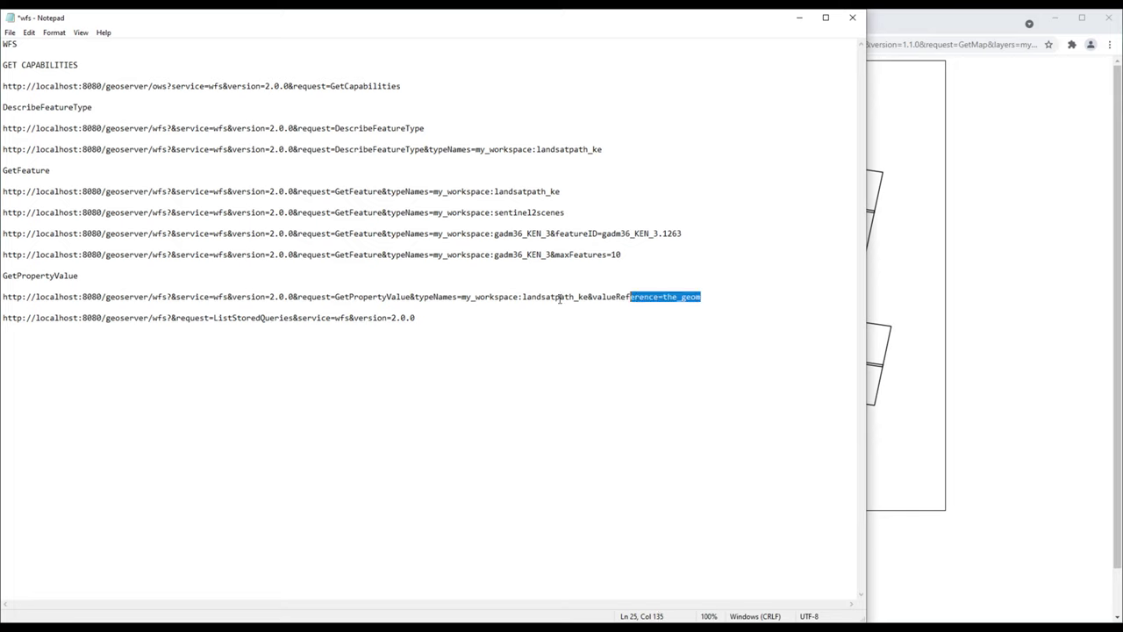
pyautogui.keyDown('shift'); pyautogui.click(3, 297); pyautogui.keyUp('shift')
pyautogui.hotkey('ctrl', 'c')
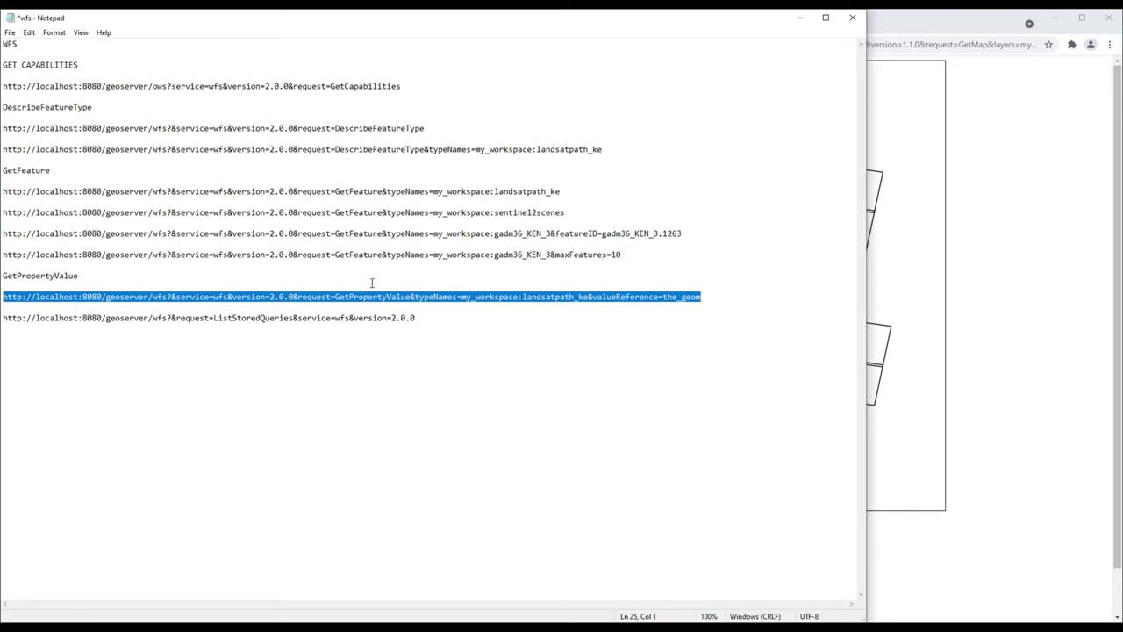
pyautogui.hotkey('alt', 'Tab')
pyautogui.hotkey('alt', 'Tab')
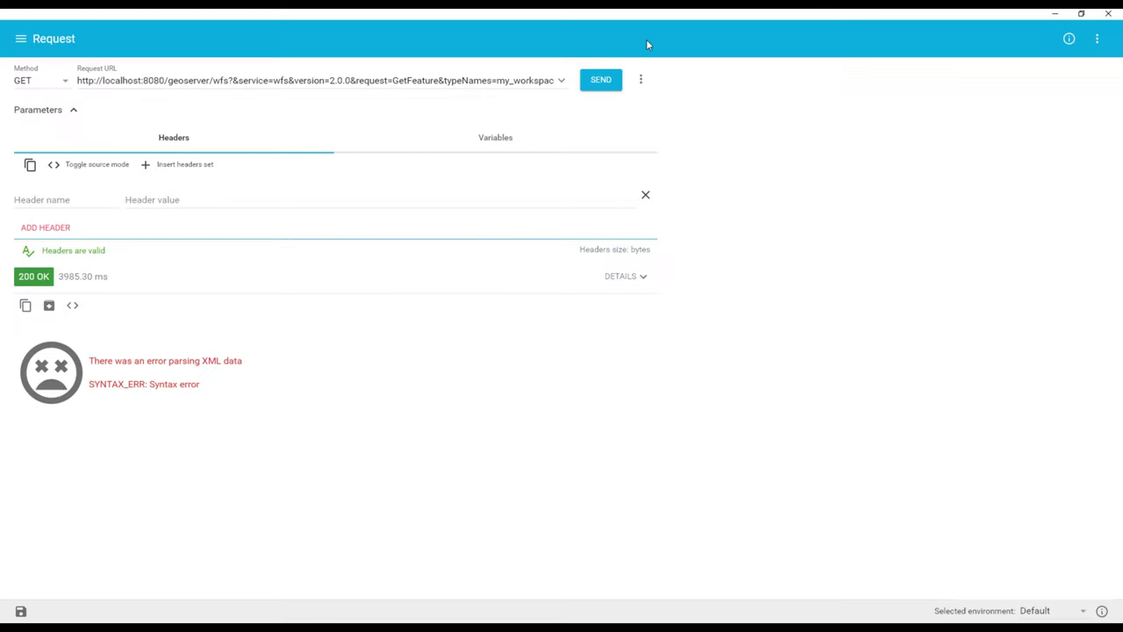
pyautogui.click(158, 80)
pyautogui.hotkey('ctrl', 'a')
pyautogui.press('BackSpace')
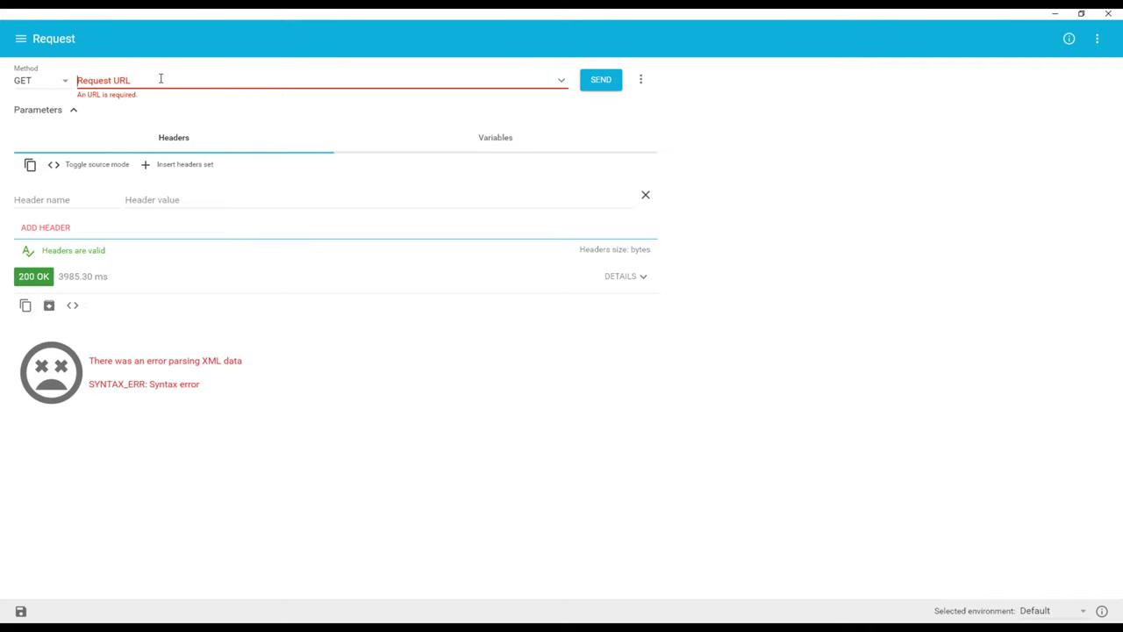
pyautogui.hotkey('ctrl', 'v')
pyautogui.press('Return')
# - Examine the the_geom members and their posList coordinates throughout the GetPropertyValue response
pyautogui.scroll(-3, 412, 421)
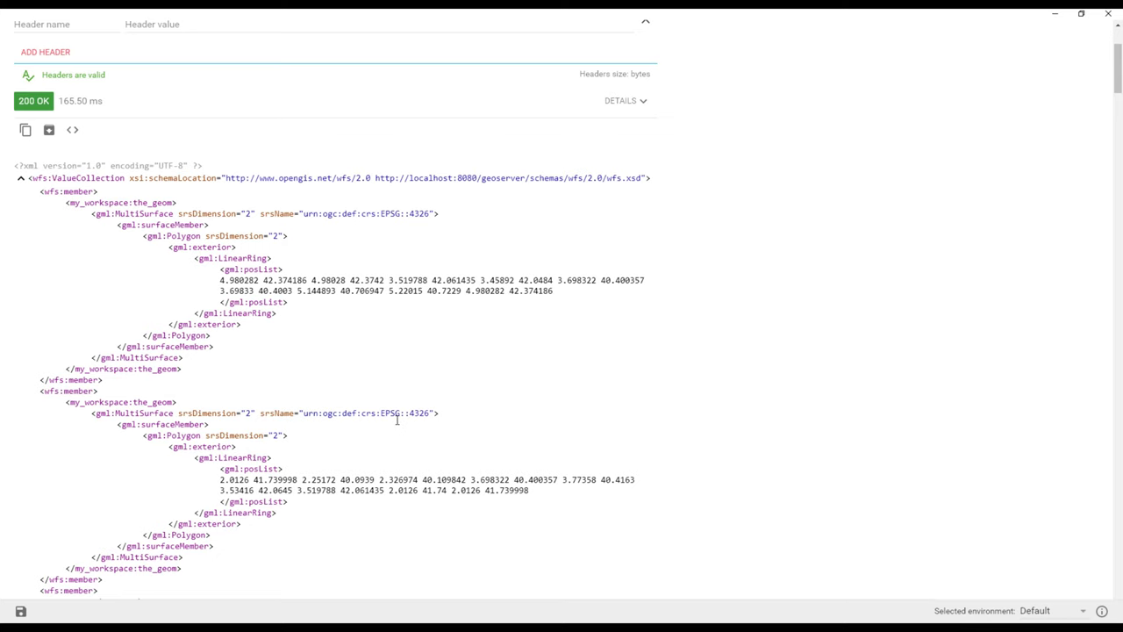
pyautogui.scroll(-4, 379, 384)
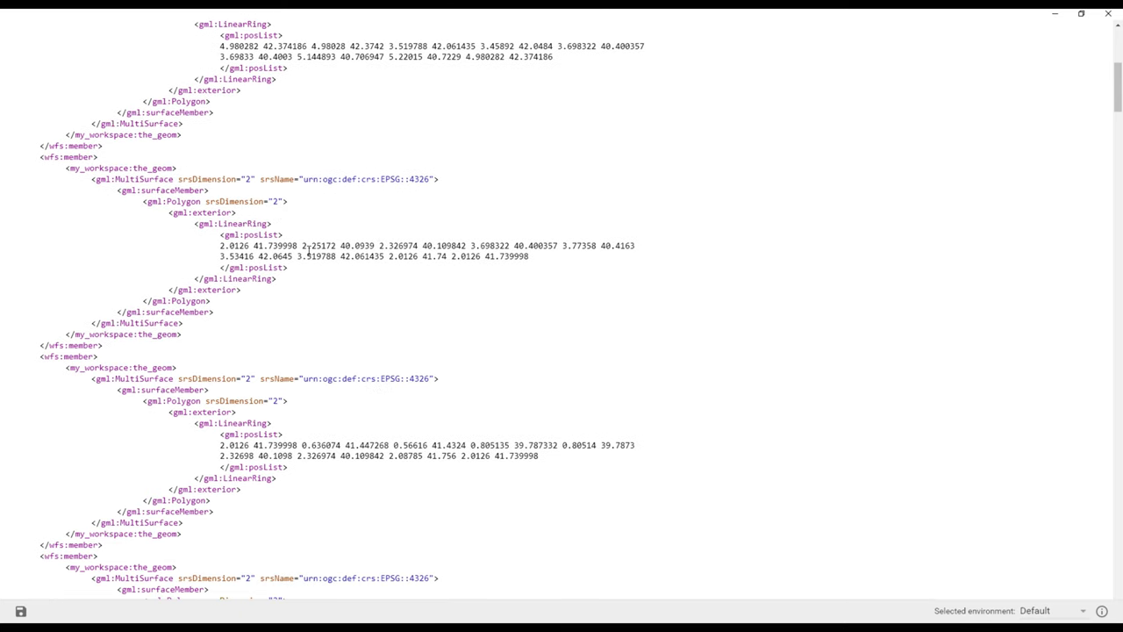
pyautogui.scroll(7, 308, 254)
pyautogui.scroll(-3, 302, 424)
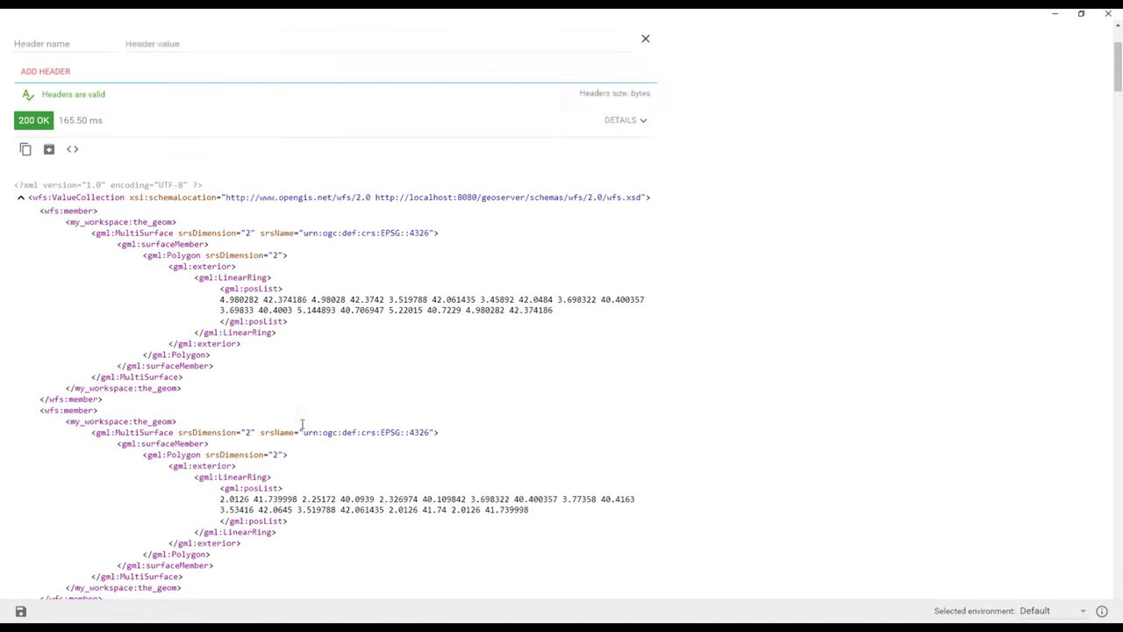
pyautogui.scroll(-15, 302, 425)
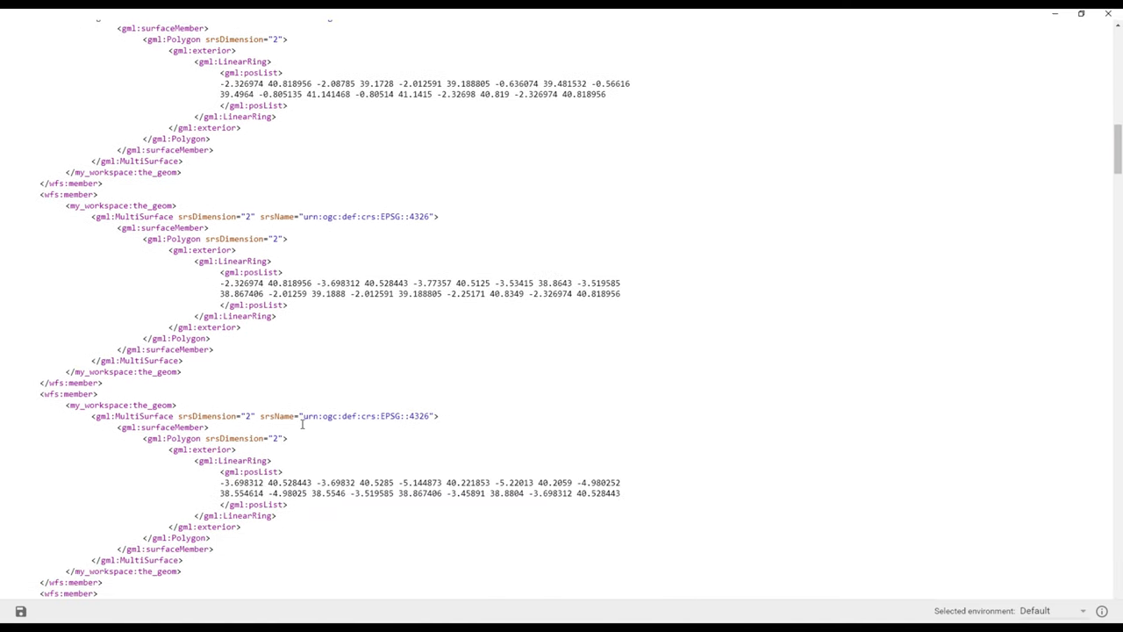
pyautogui.scroll(-15, 301, 424)
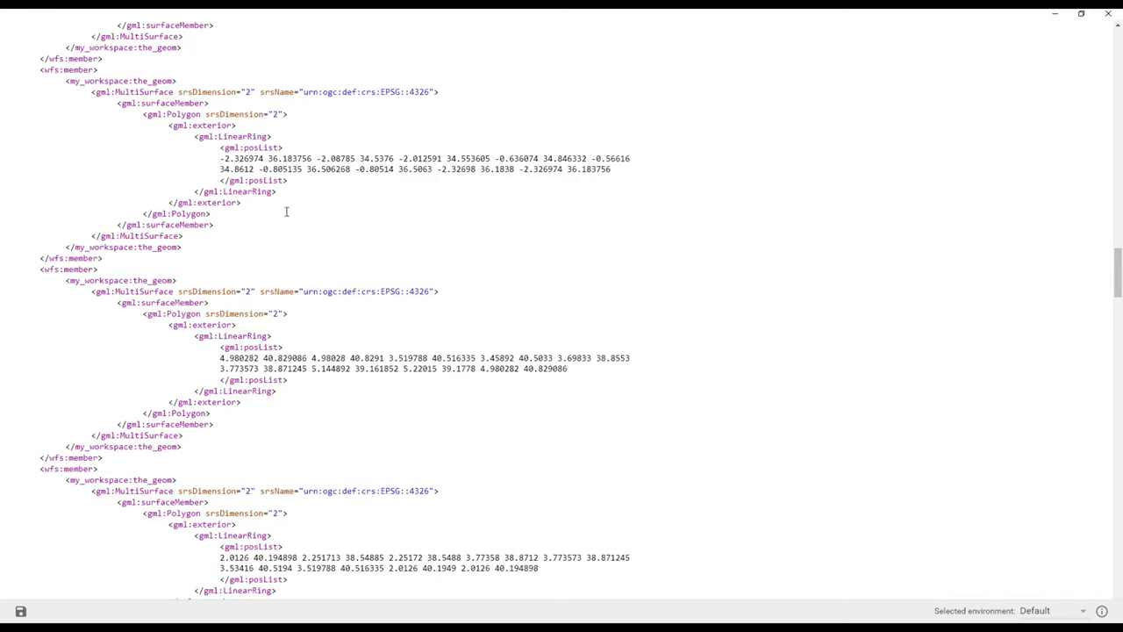
pyautogui.moveTo(272, 151); pyautogui.dragTo(321, 165)
pyautogui.moveTo(312, 358); pyautogui.dragTo(373, 358)
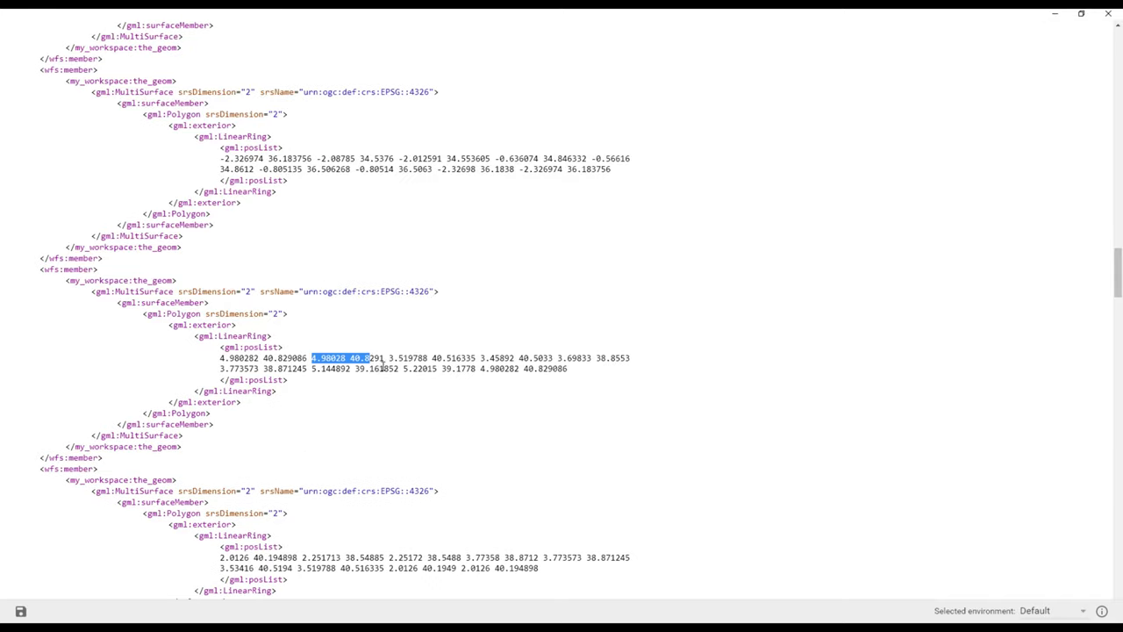
pyautogui.click(383, 366)
pyautogui.scroll(-15, 375, 414)
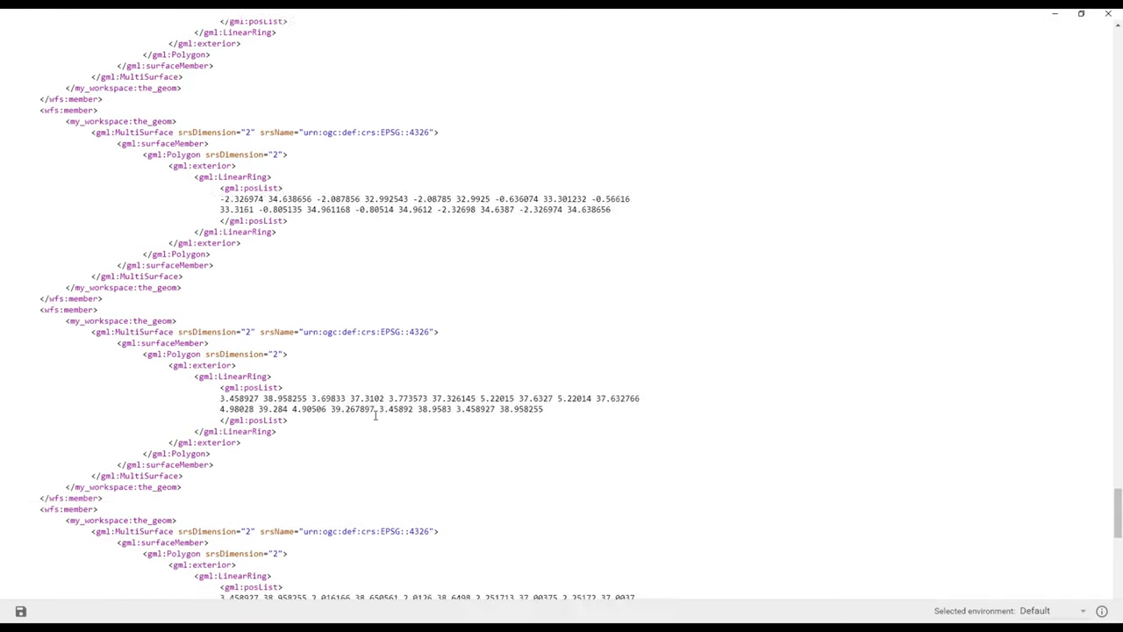
# - Return to the start of the GetPropertyValue response and highlight the first member's the_geom element
pyautogui.scroll(-5, 375, 415)
pyautogui.scroll(20, 369, 404)
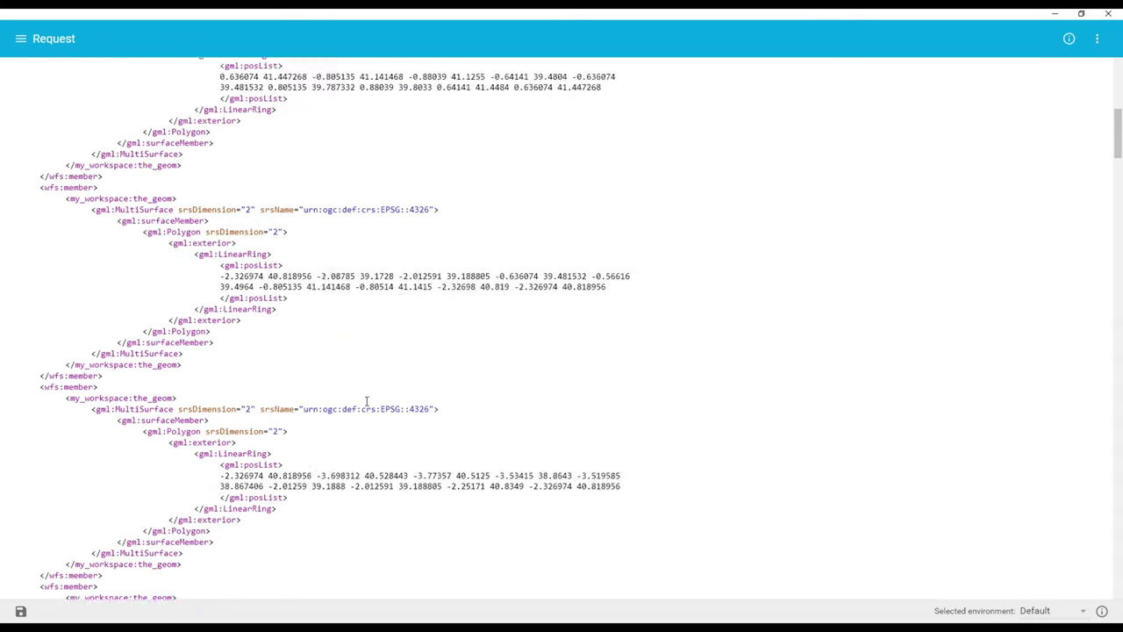
pyautogui.scroll(10, 367, 401)
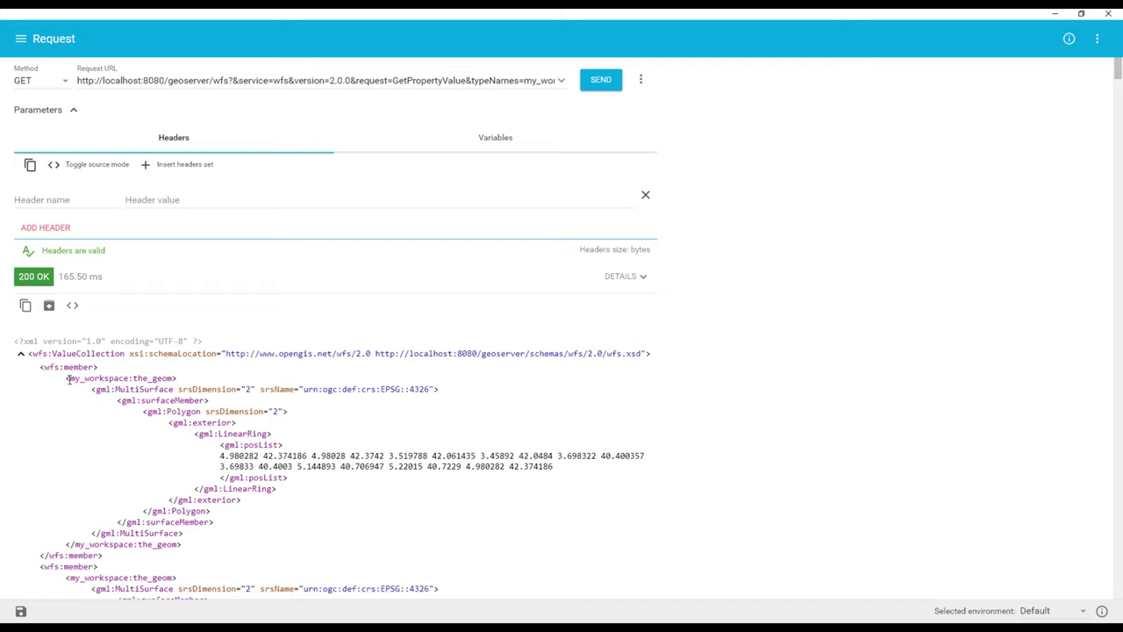
pyautogui.moveTo(67, 377); pyautogui.dragTo(174, 377)
# - Copy the ListStoredQueries URL from the Notepad notes and highlight its ListStoredQueries request value
pyautogui.click(1056, 14)
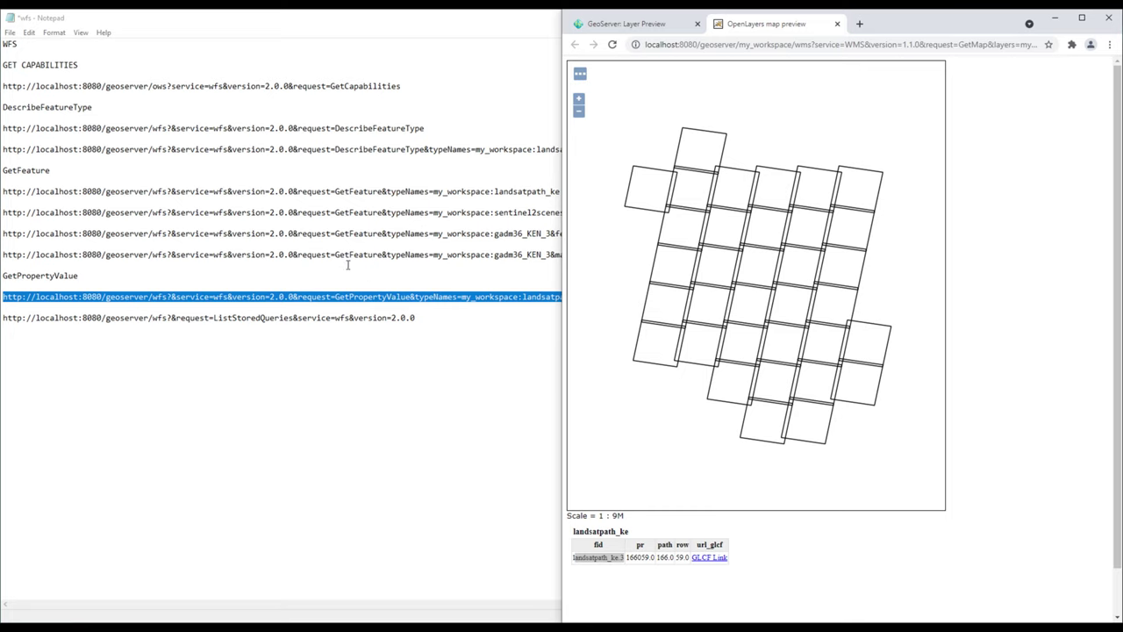
pyautogui.click(415, 318)
pyautogui.moveTo(415, 317); pyautogui.dragTo(3, 318)
pyautogui.hotkey('ctrl', 'c')
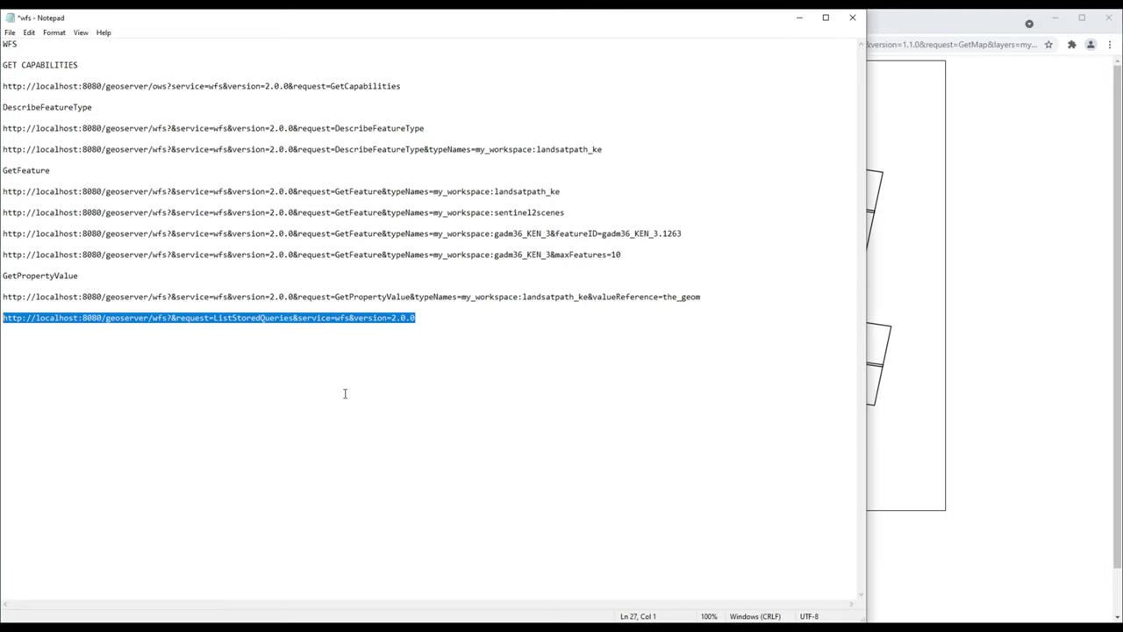
pyautogui.click(260, 317)
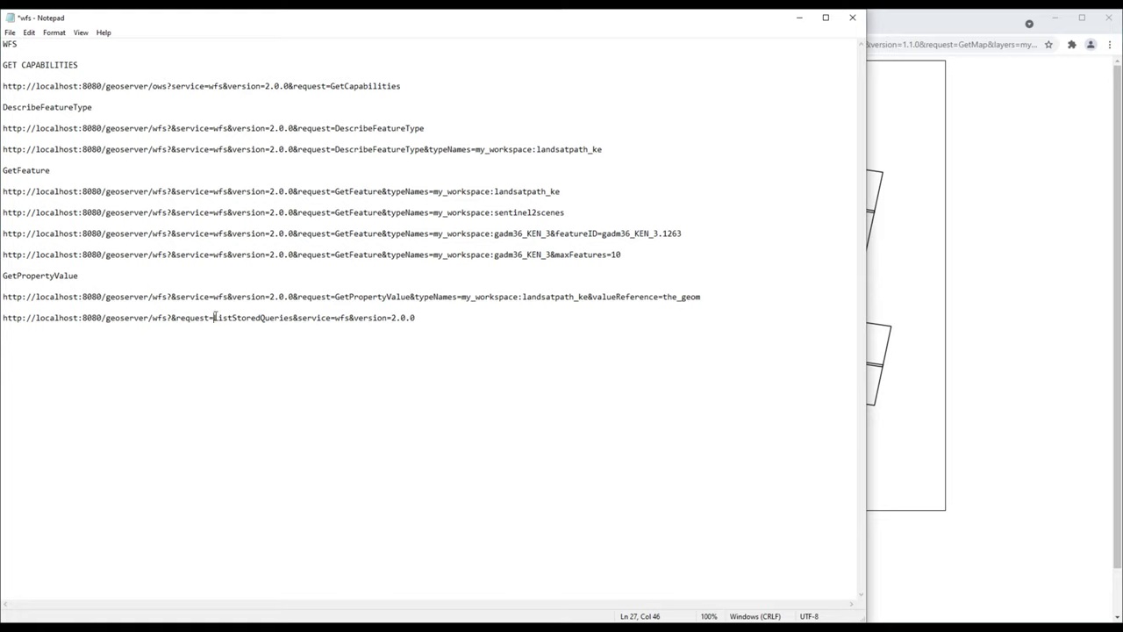
pyautogui.moveTo(213, 317); pyautogui.dragTo(293, 315)
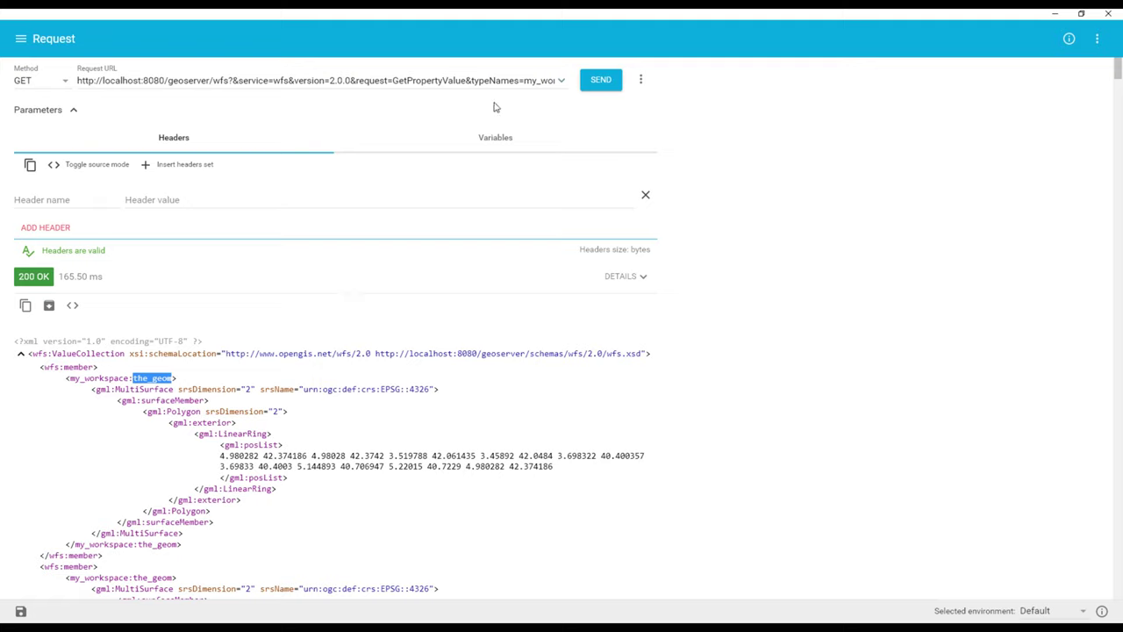
# - Send the copied ListStoredQueries URL as the new request in the REST client and examine the StoredQuery element's id in the response
pyautogui.click(444, 79)
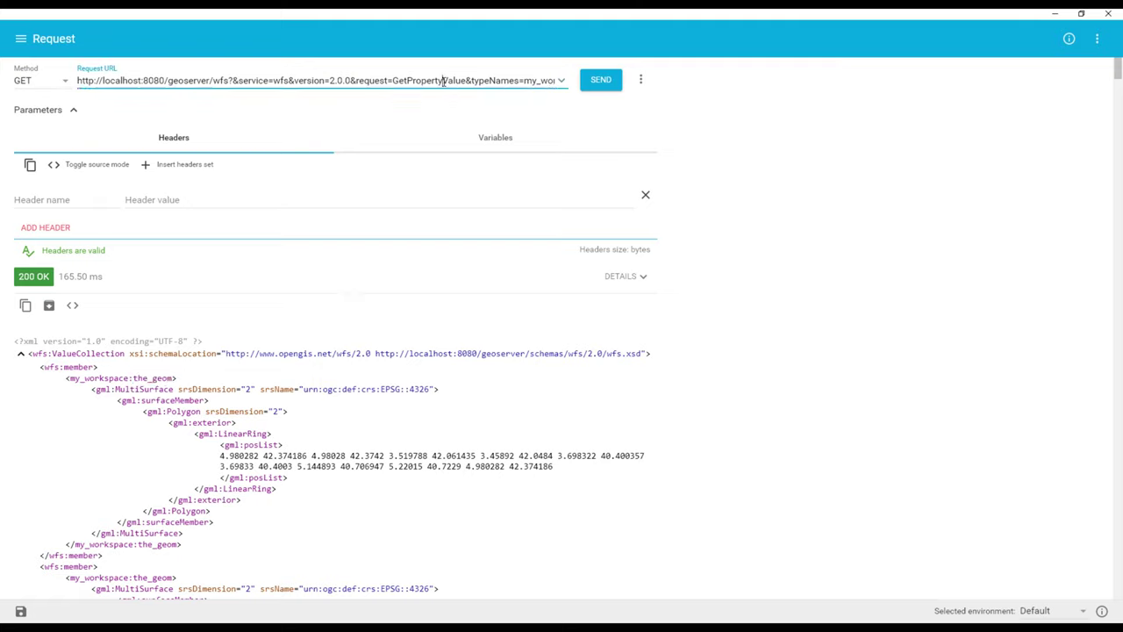
pyautogui.hotkey('ctrl', 'a')
pyautogui.hotkey('ctrl', 'v')
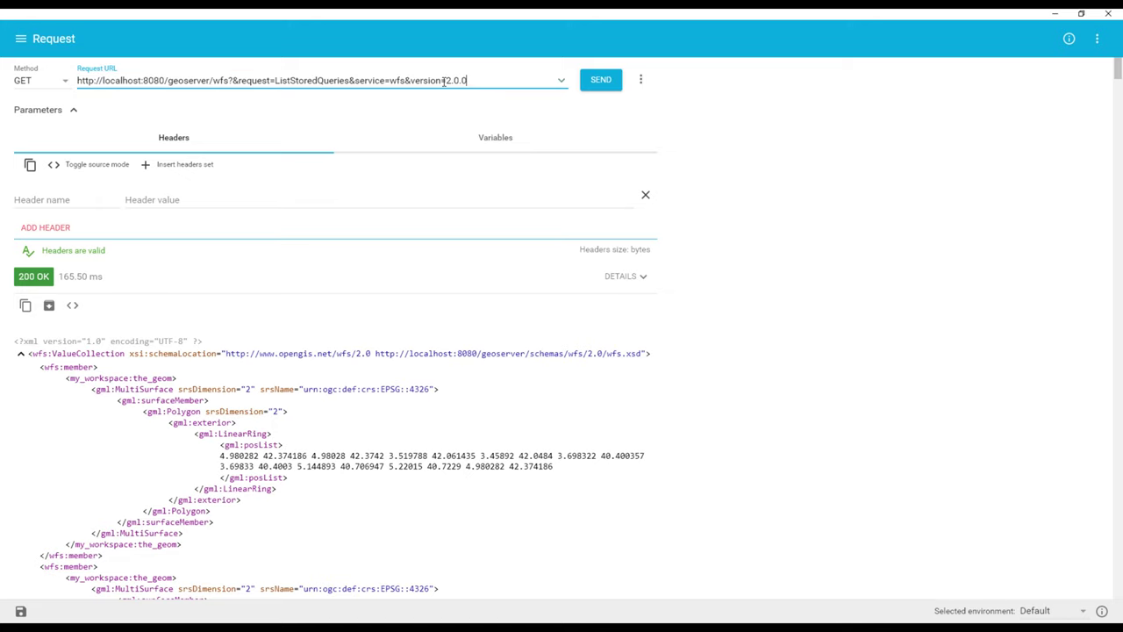
pyautogui.press('Return')
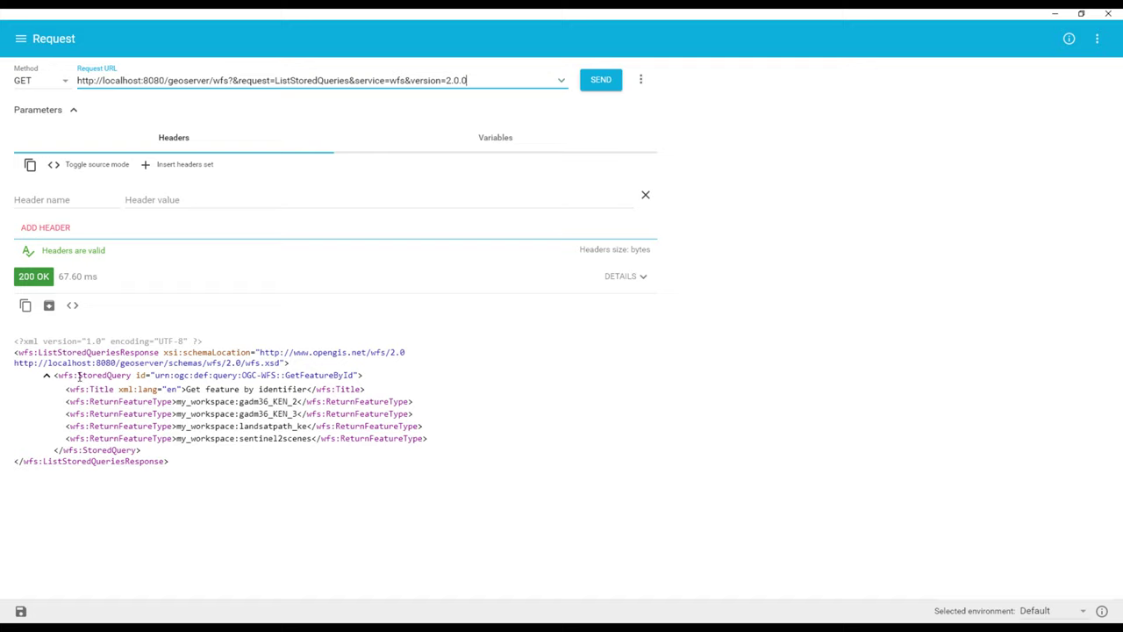
pyautogui.doubleClick(82, 375)
pyautogui.click(176, 375)
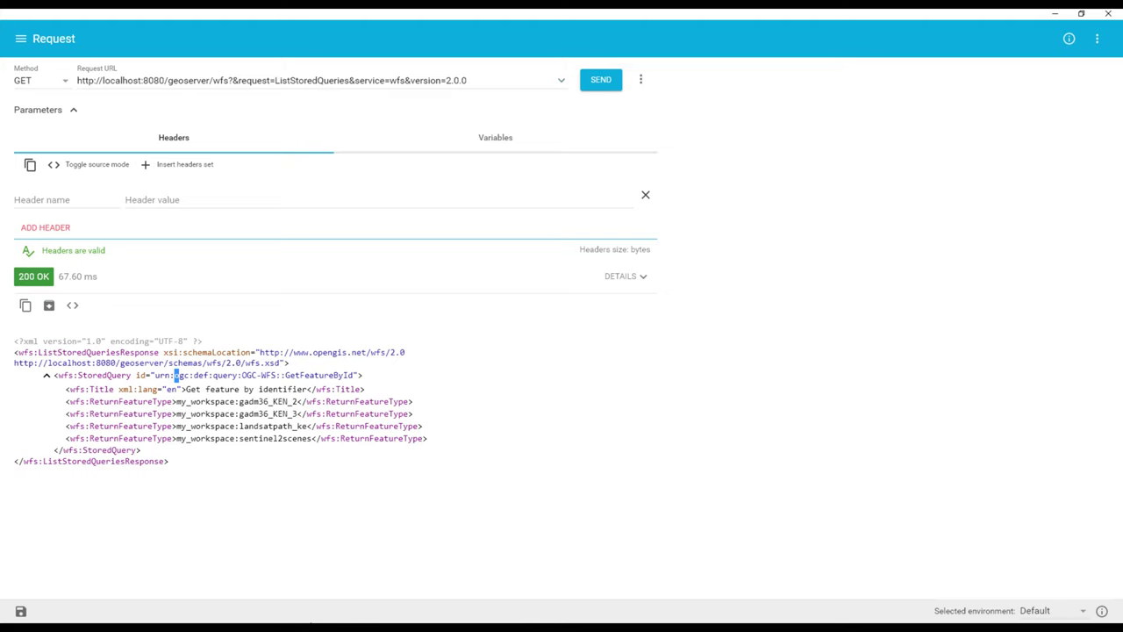
# - Return to the Notepad notes and highlight the GetPropertyValue heading above the last two URLs
pyautogui.hotkey('alt', 'Tab')
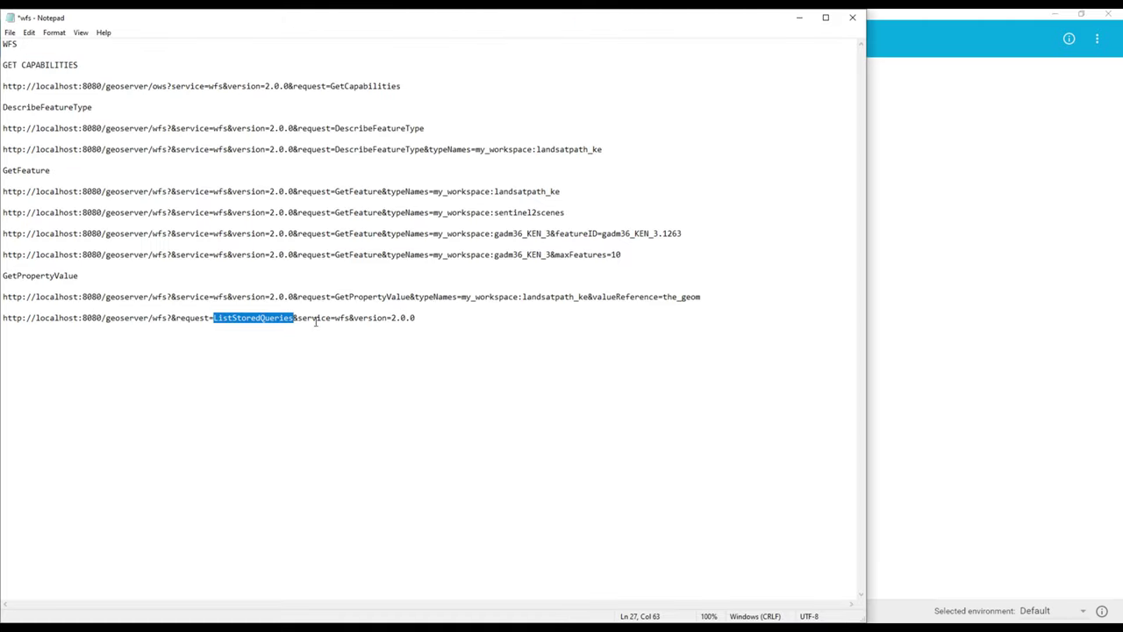
pyautogui.click(421, 319)
pyautogui.moveTo(79, 278); pyautogui.dragTo(3, 278)
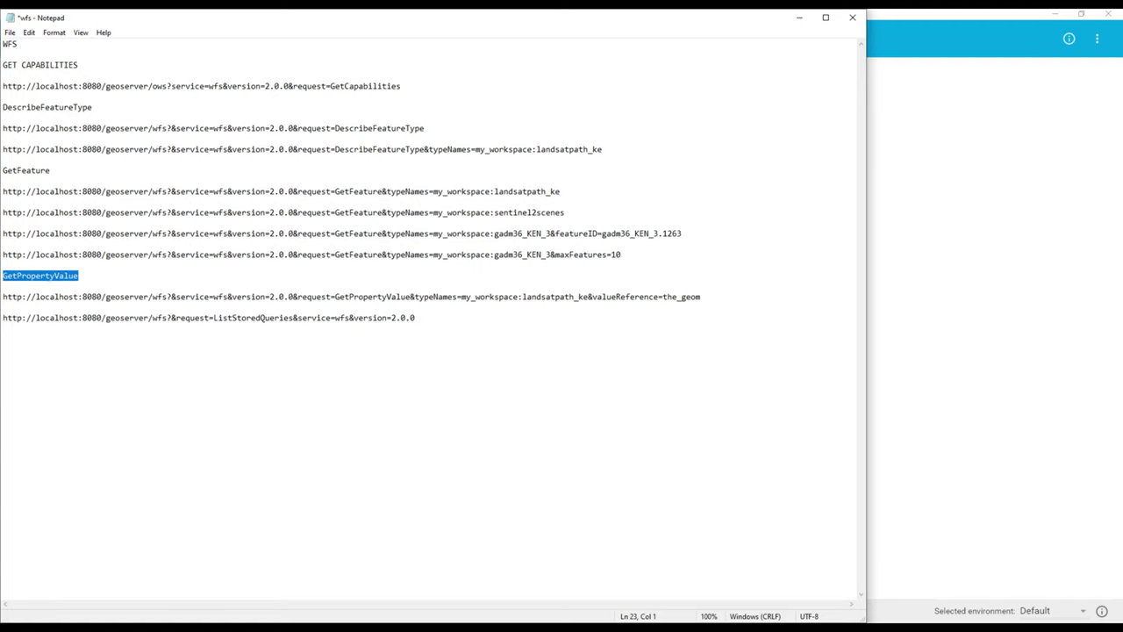
# - Switch to the browser, maximize it and search the web for "geoserver wmfs" in a new tab
pyautogui.hotkey('alt', 'Tab')
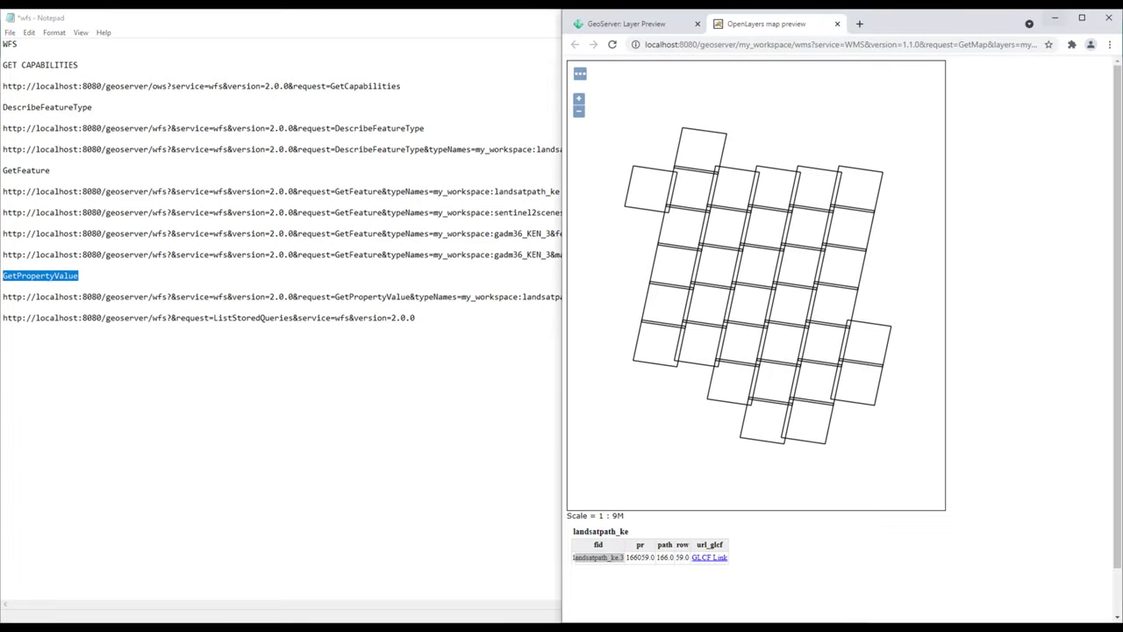
pyautogui.click(1082, 17)
pyautogui.click(297, 19)
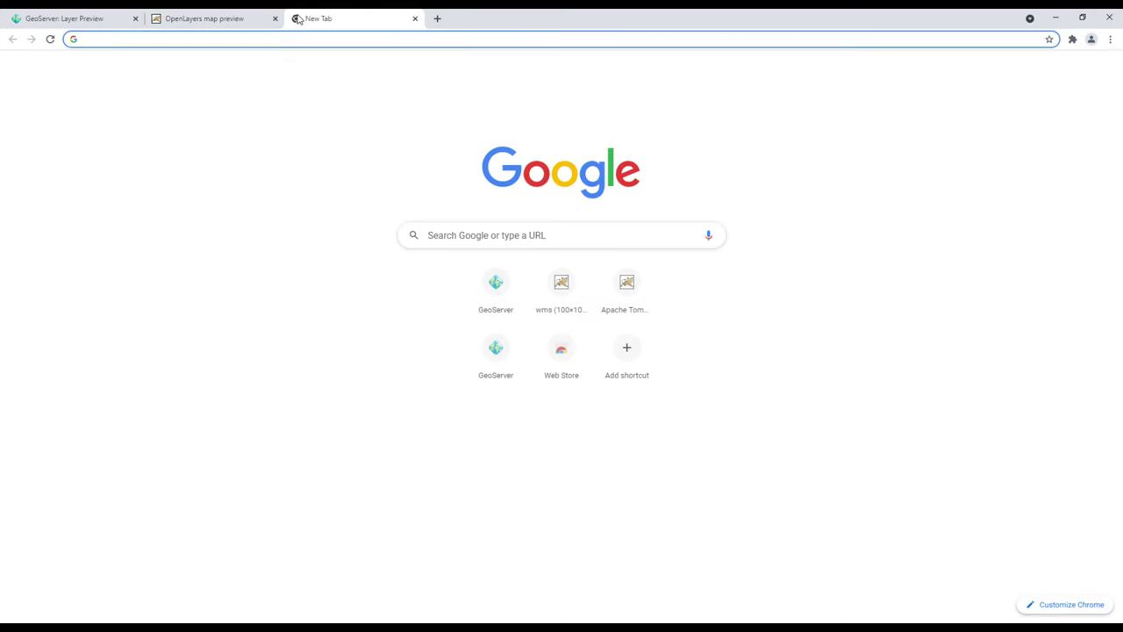
pyautogui.write('geoserver wms')
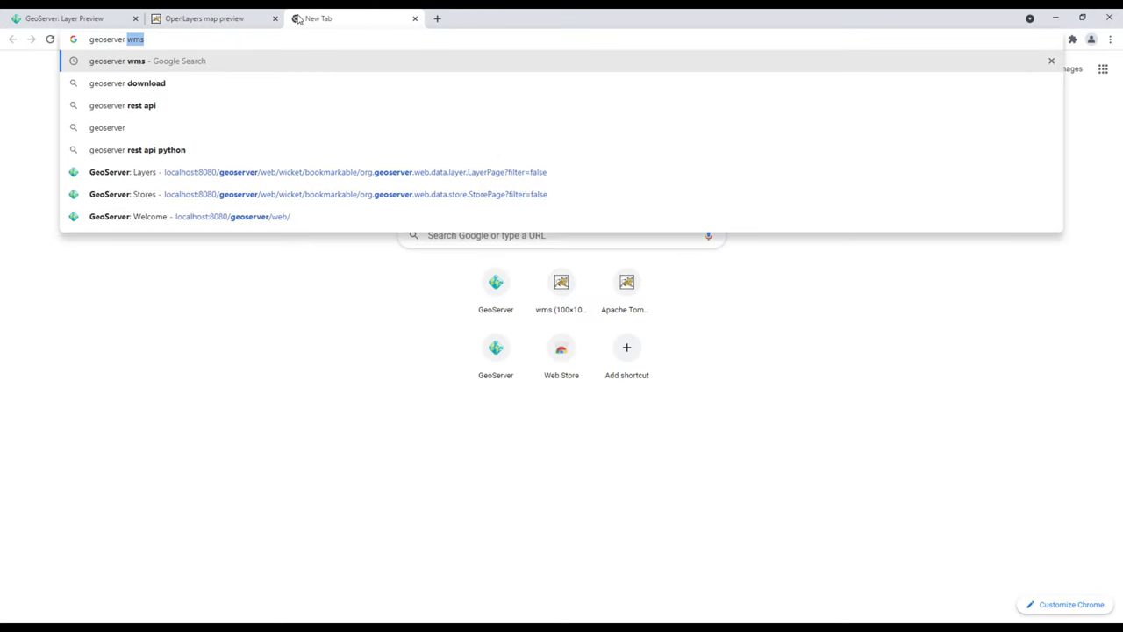
pyautogui.write('fs')
pyautogui.press('Return')
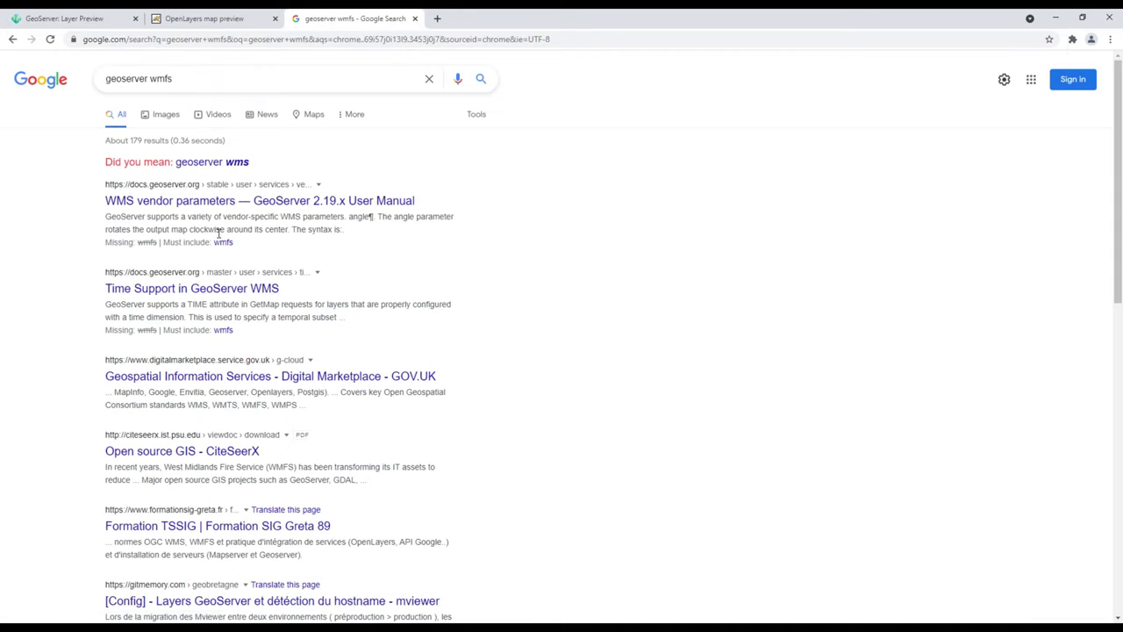
# - Open the GeoServer user manual from the WMS vendor parameters result and go through Services to the WFS reference page
pyautogui.click(257, 200)
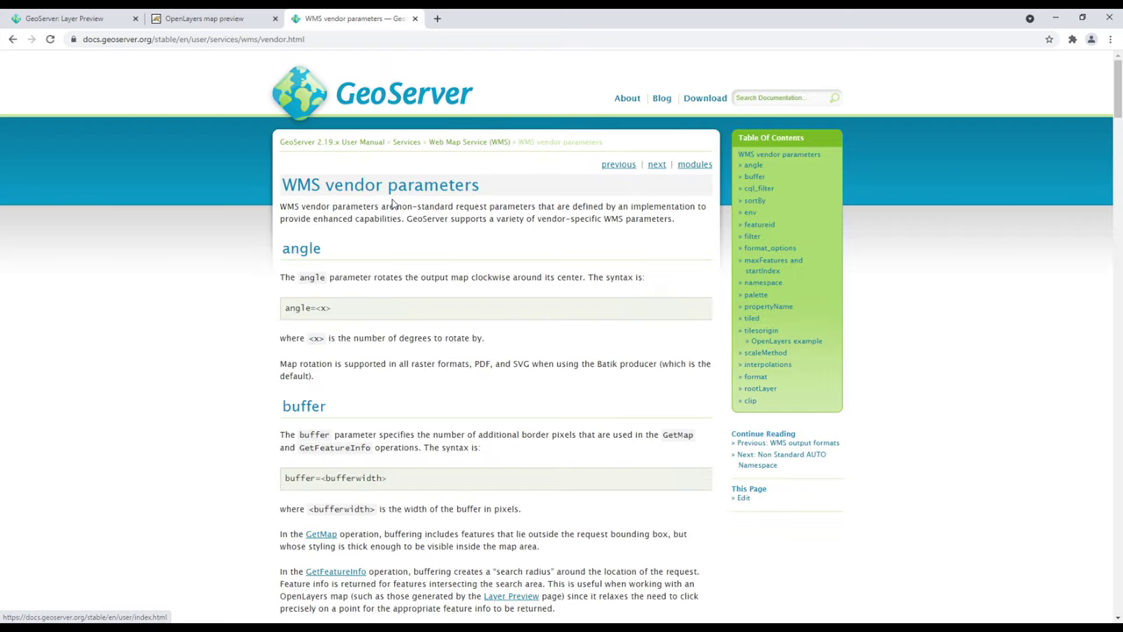
pyautogui.click(454, 144)
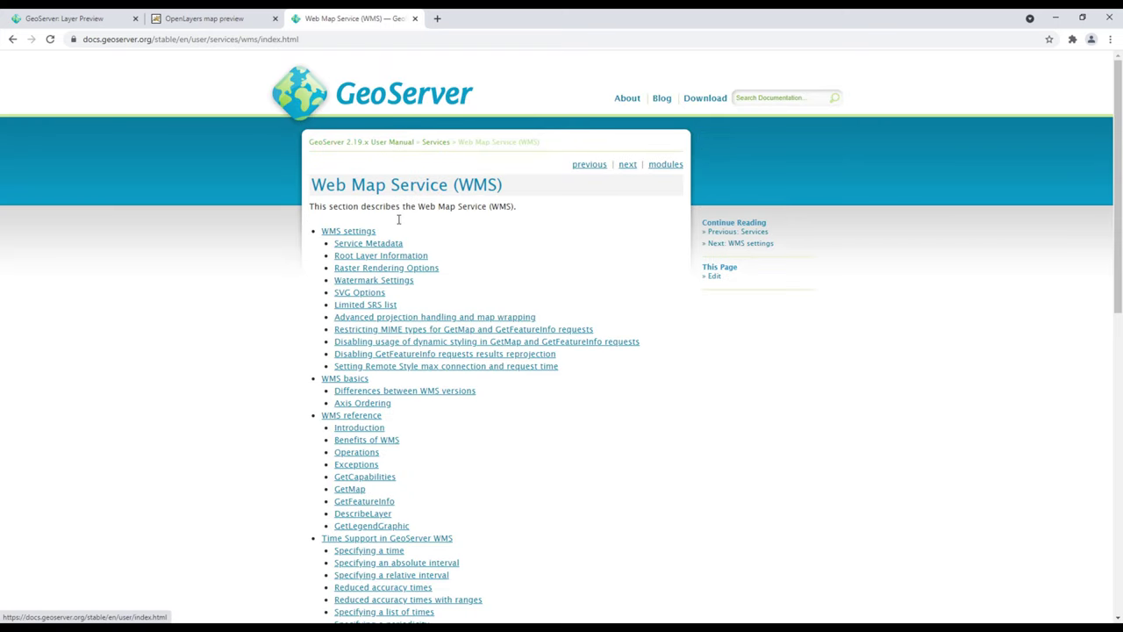
pyautogui.click(436, 143)
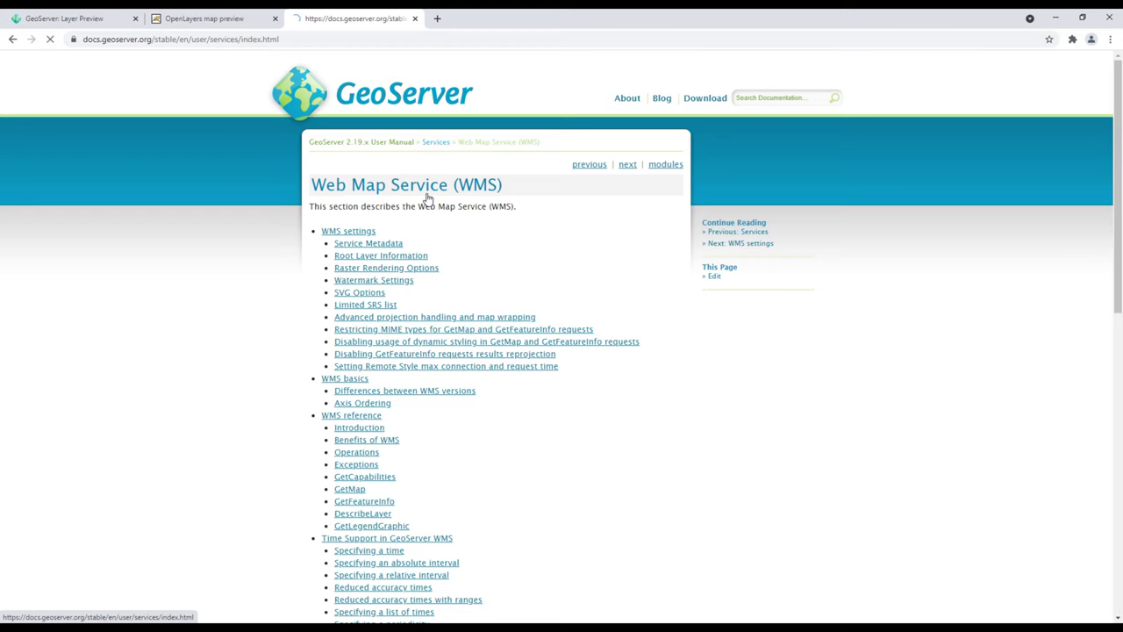
pyautogui.click(335, 352)
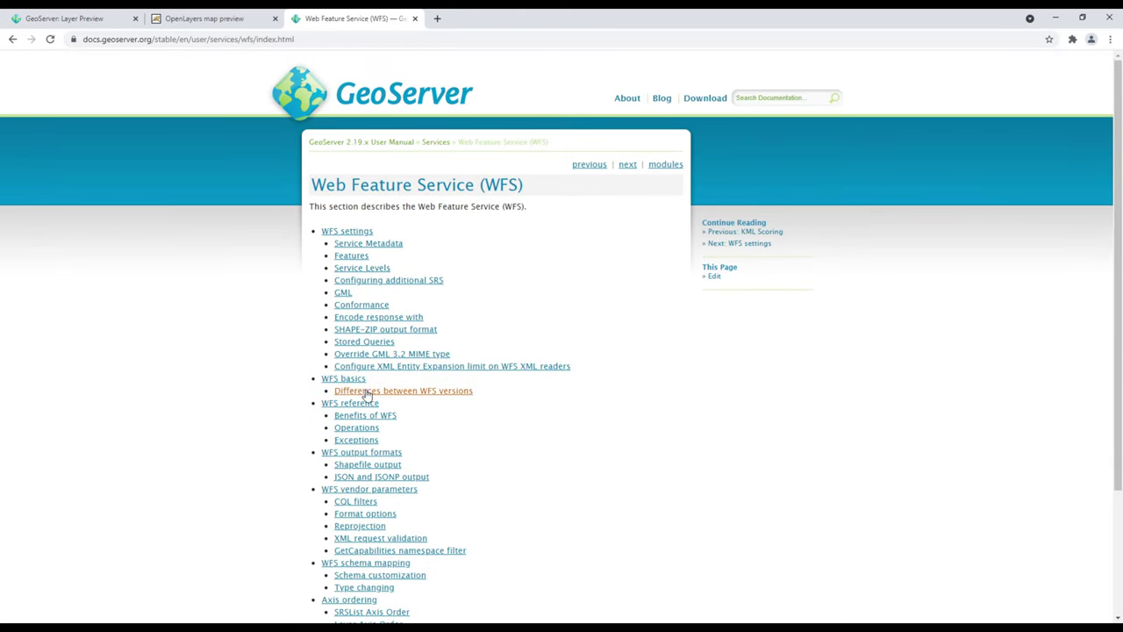
pyautogui.click(358, 388)
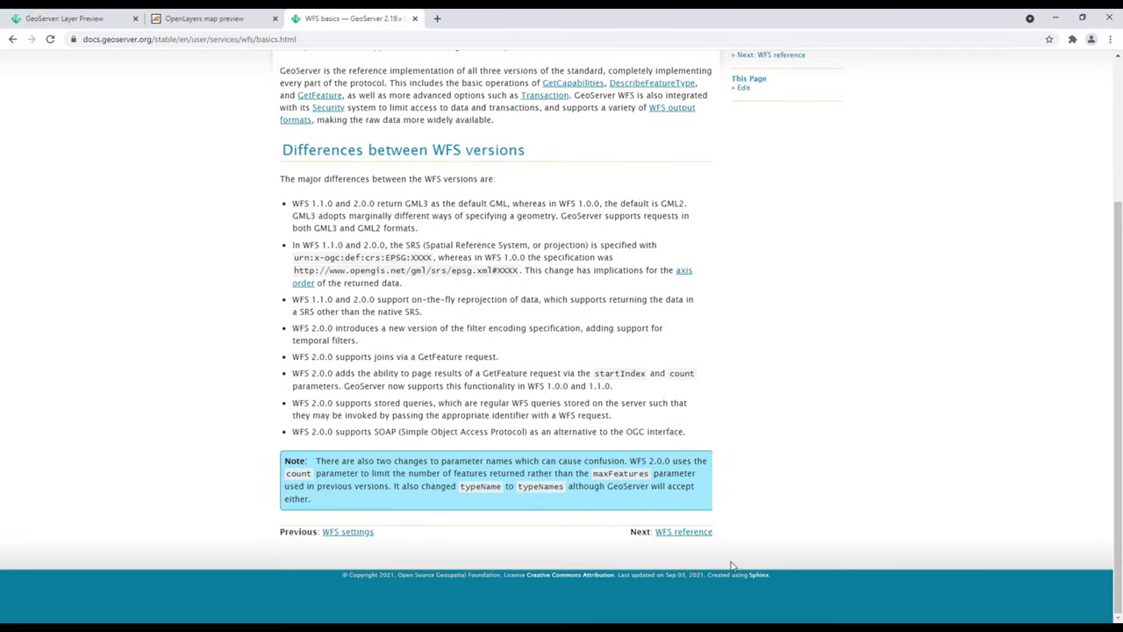
pyautogui.click(675, 532)
# - Examine the WFS reference's operations tables, its ListStoredQueries and DropStoredQuery sections, and the GetFeature bounding box examples
pyautogui.scroll(-4, 464, 324)
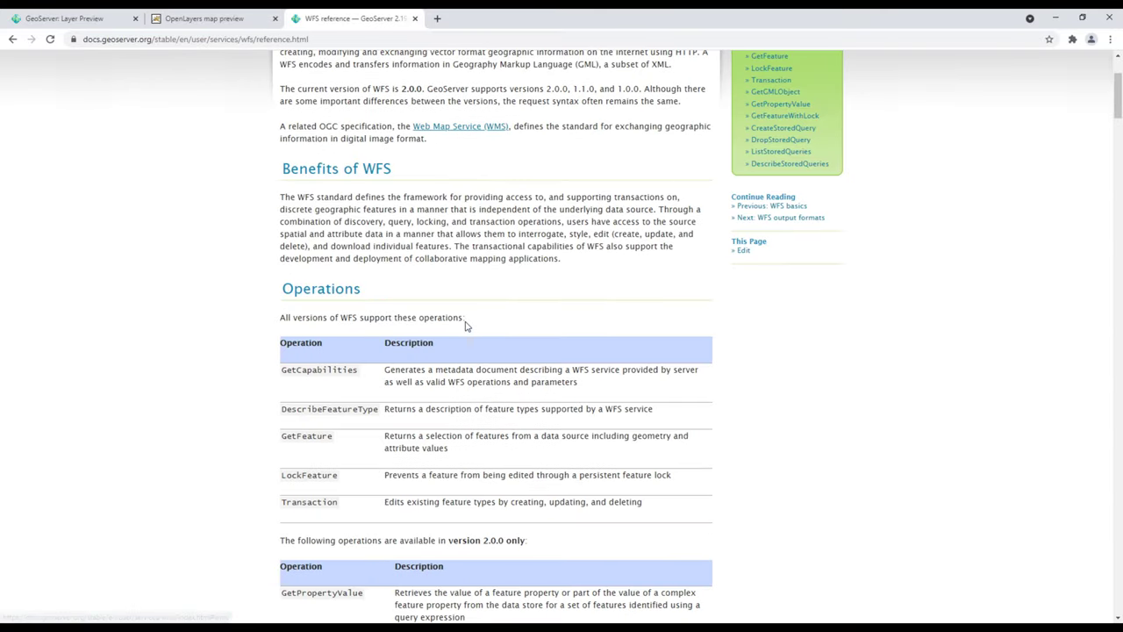
pyautogui.scroll(-13, 409, 307)
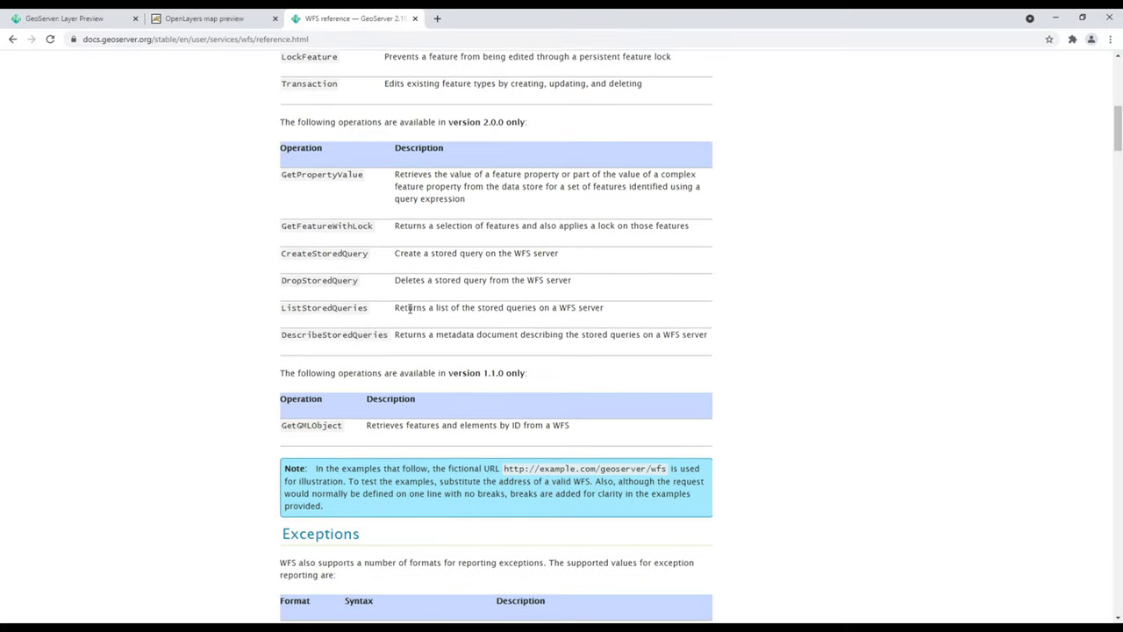
pyautogui.scroll(-15, 409, 309)
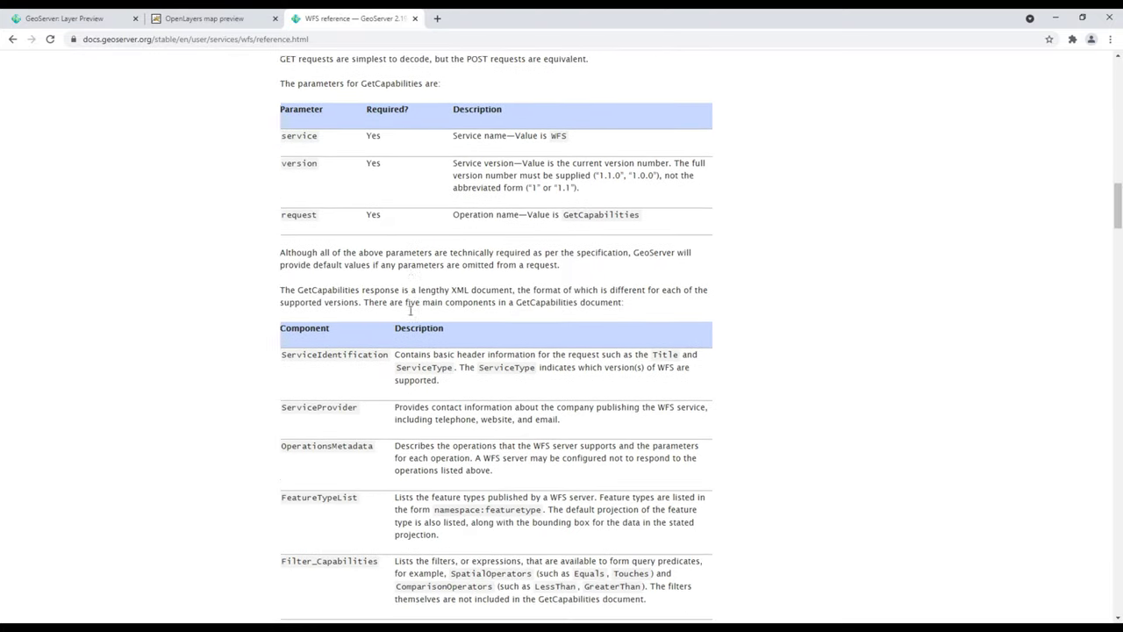
pyautogui.scroll(-10, 410, 315)
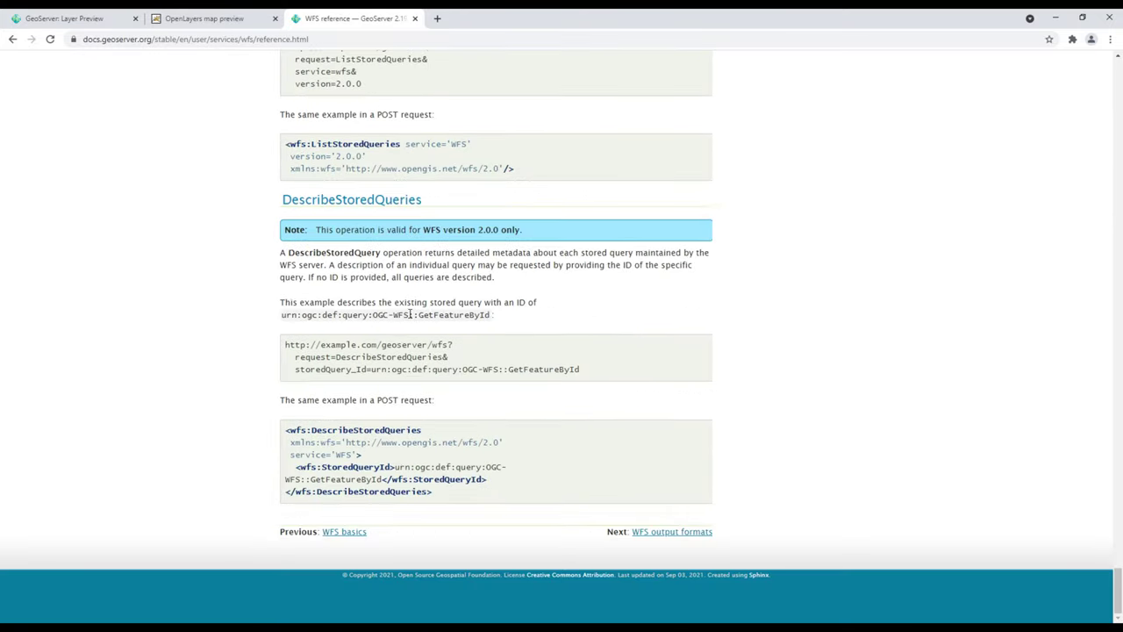
pyautogui.scroll(1, 410, 314)
pyautogui.scroll(2, 358, 295)
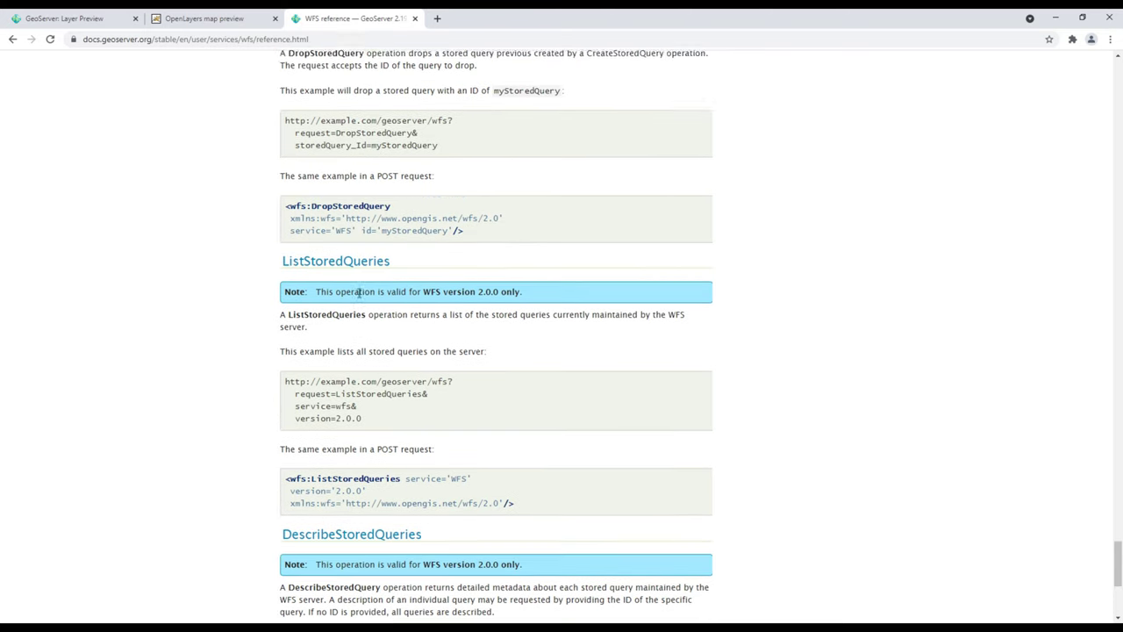
pyautogui.keyDown('shift'); pyautogui.click(390, 278); pyautogui.keyUp('shift')
pyautogui.click(271, 288)
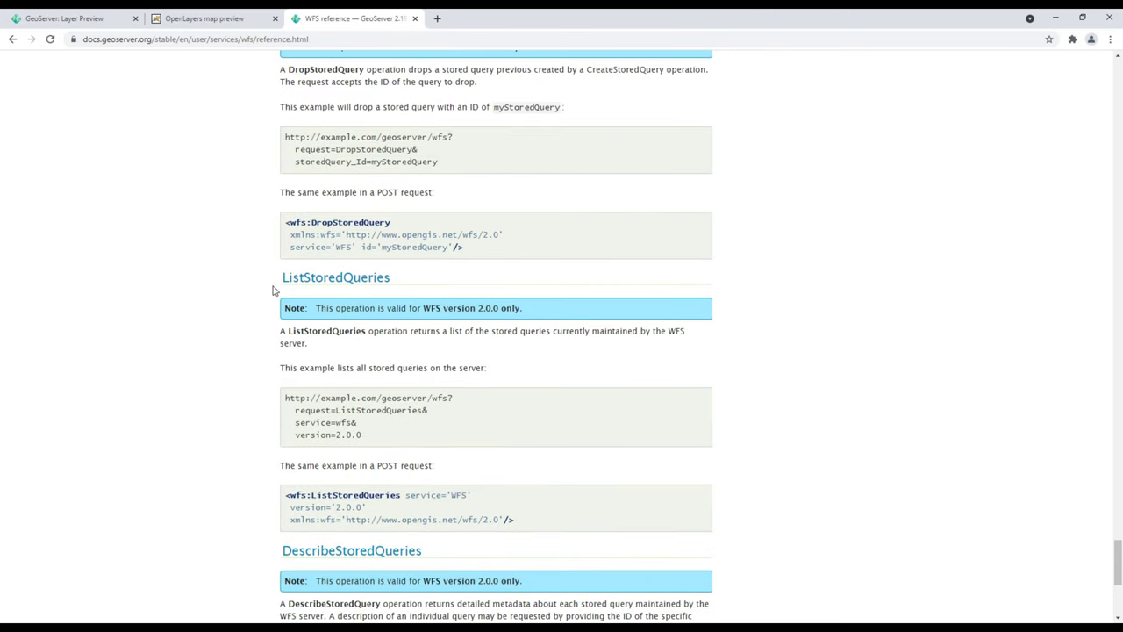
pyautogui.moveTo(281, 278); pyautogui.dragTo(386, 282)
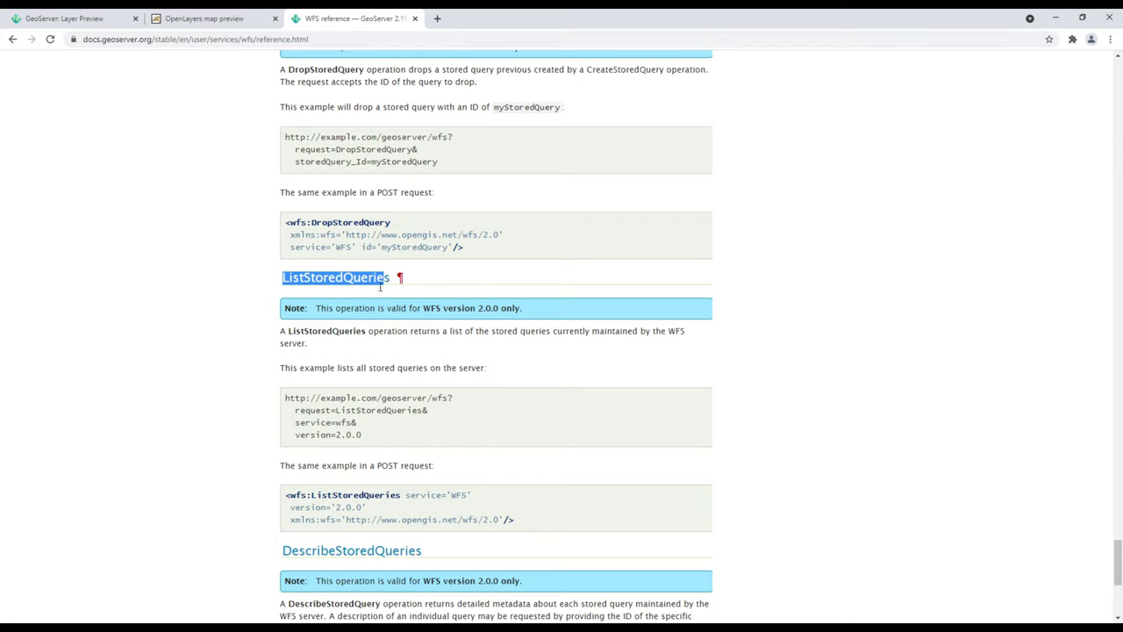
pyautogui.scroll(3, 283, 329)
pyautogui.scroll(-2, 269, 345)
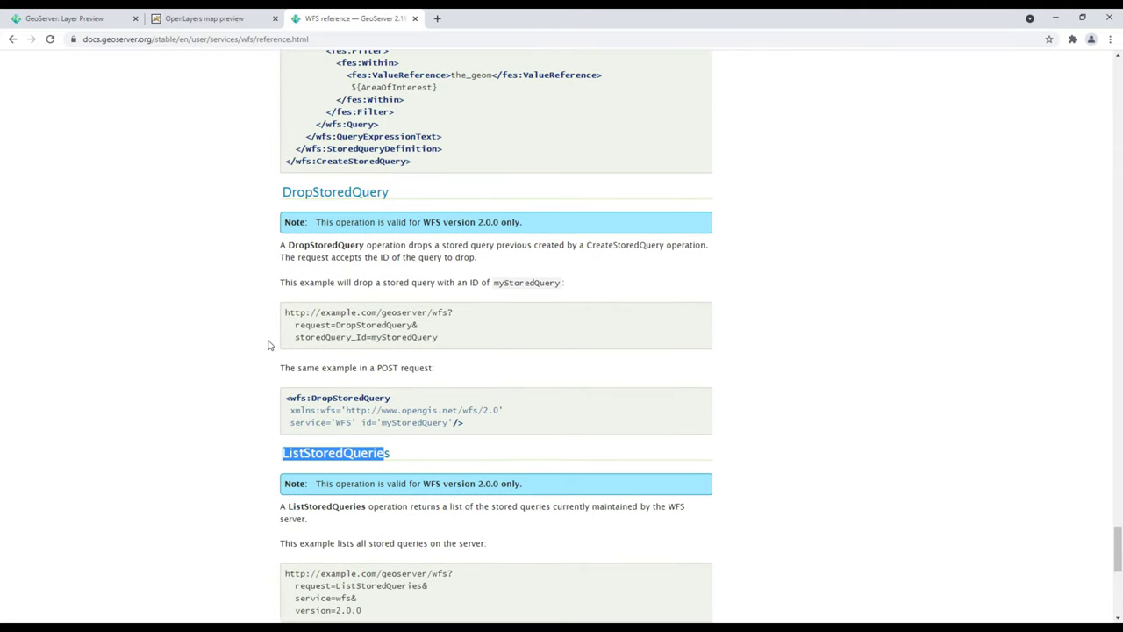
pyautogui.scroll(15, 367, 321)
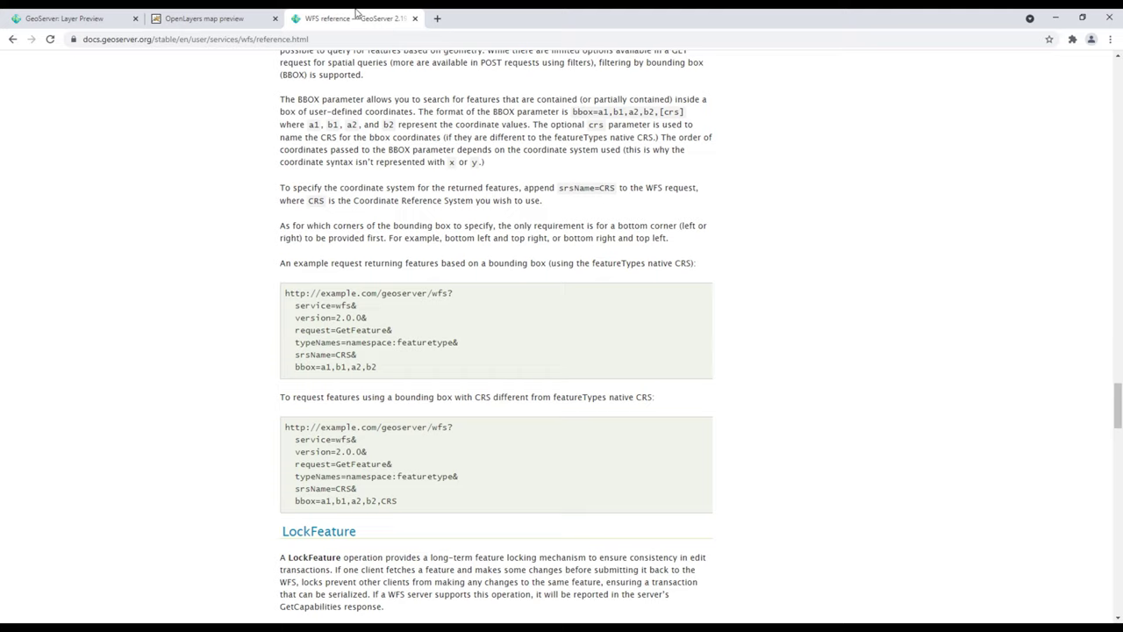
# - Close the WFS reference and OpenLayers map preview tabs, leaving GeoServer's Layer Preview open
pyautogui.click(415, 19)
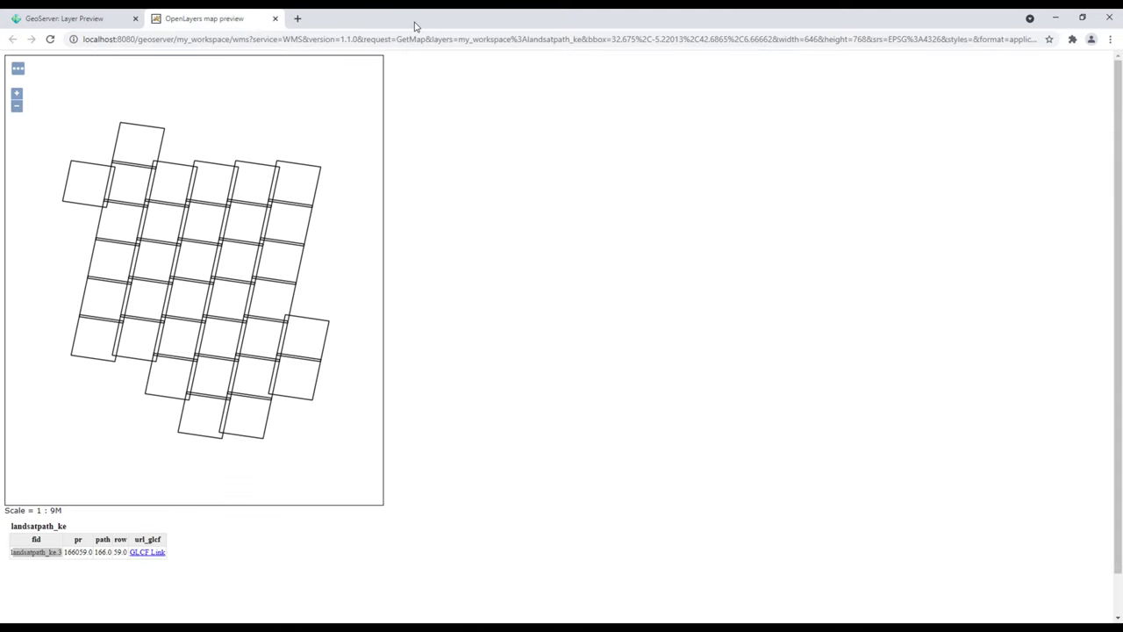
pyautogui.click(275, 21)
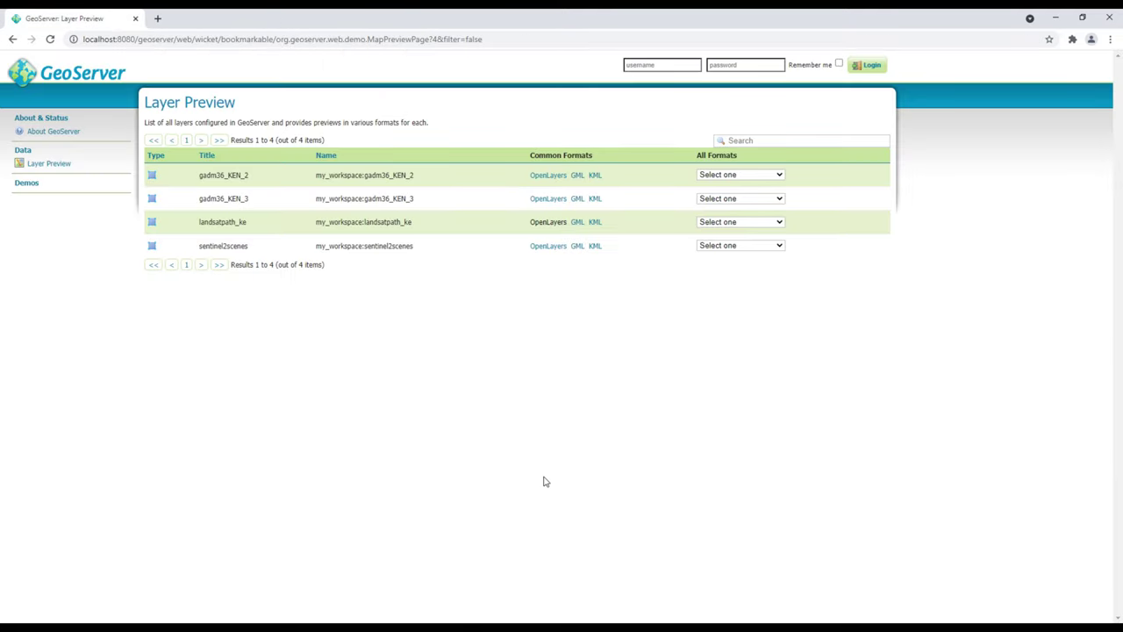